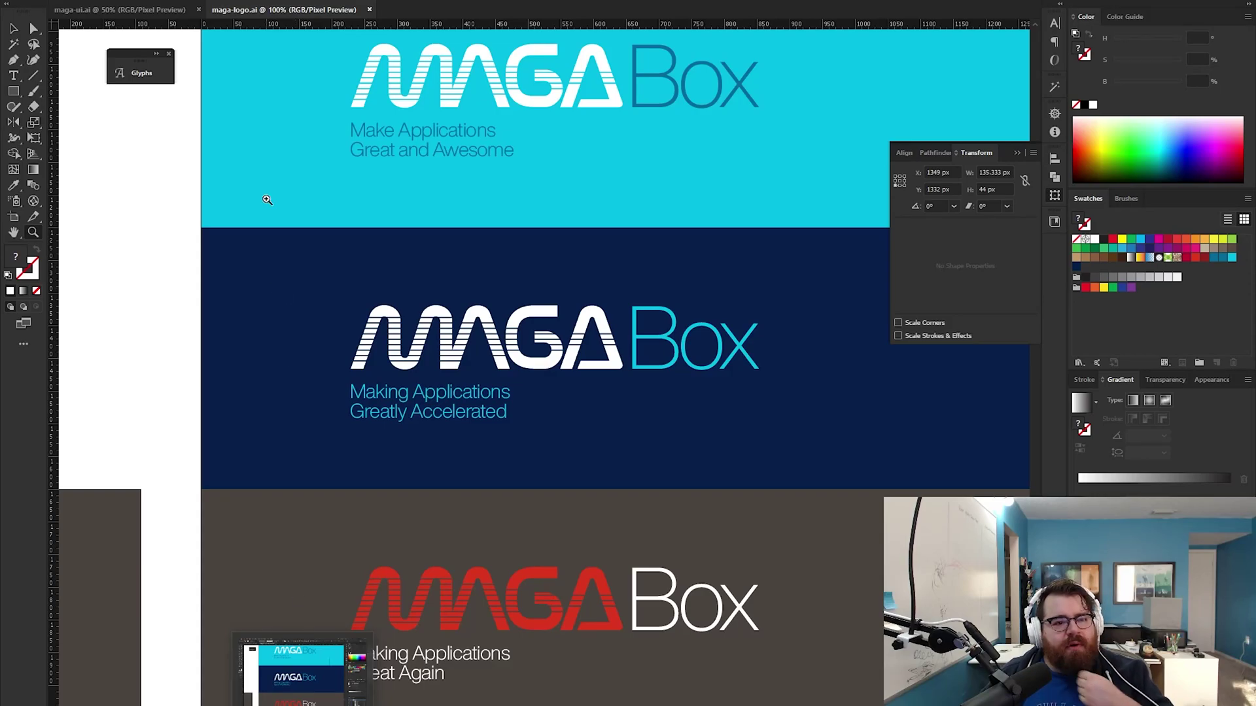
Step: Switch to the maga-ui.ai document and hide the Transform panel to work on the MAGA app mockup
{"action": "key", "text": "ctrl+Tab"}
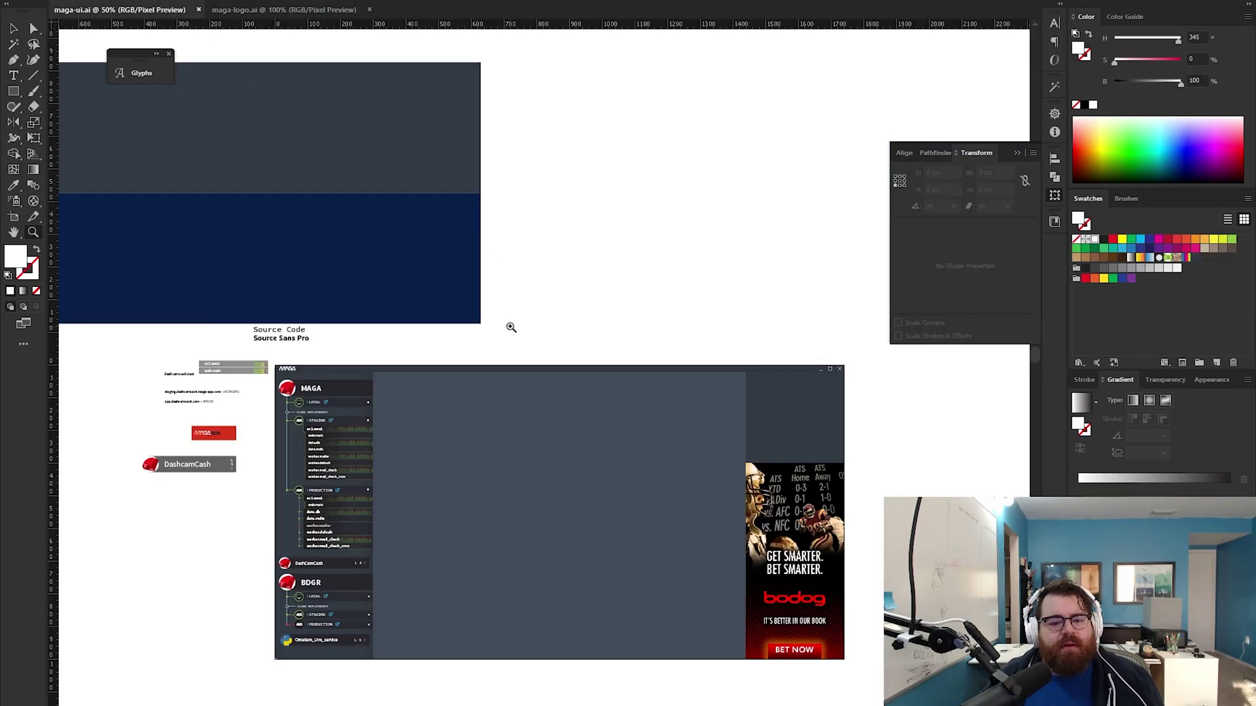
{"action": "left_click", "coordinate": [479, 405]}
{"action": "left_click_drag", "start_coordinate": [451, 460], "coordinate": [521, 259]}
{"action": "left_click", "coordinate": [1054, 201]}
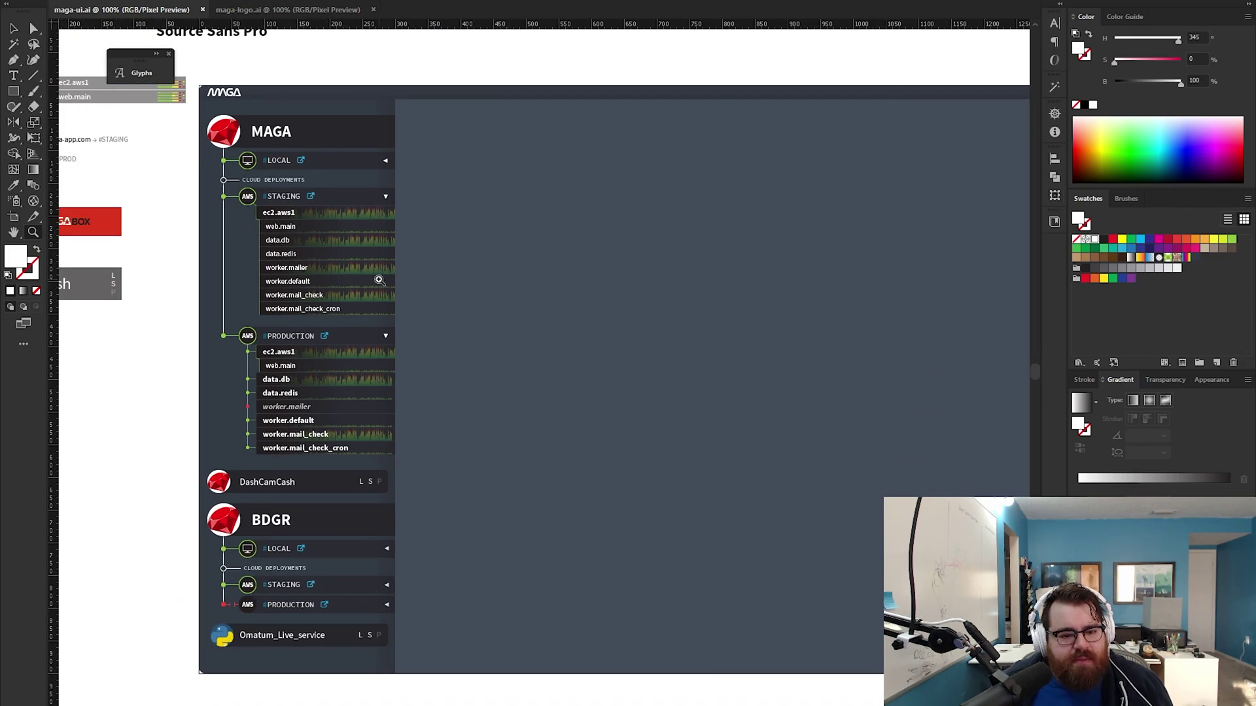
{"action": "scroll", "coordinate": [487, 288], "scroll_direction": "right", "scroll_amount": 3}
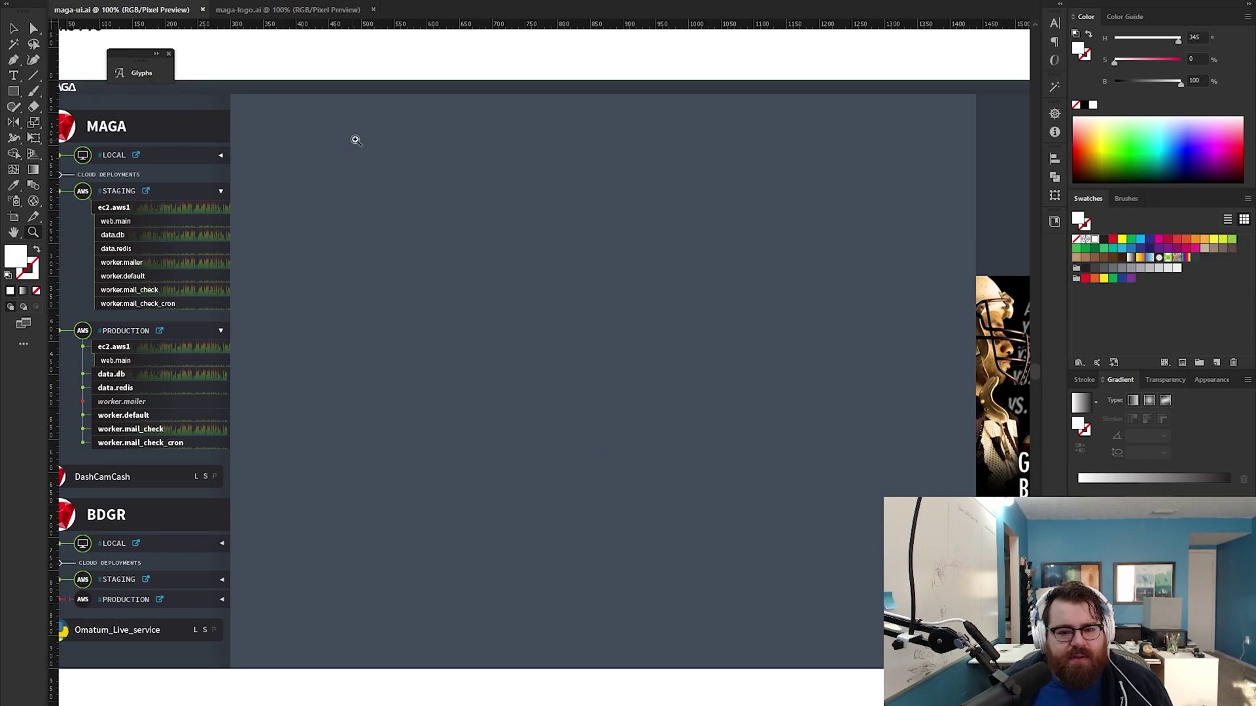
{"action": "left_click_drag", "start_coordinate": [311, 250], "coordinate": [332, 255]}
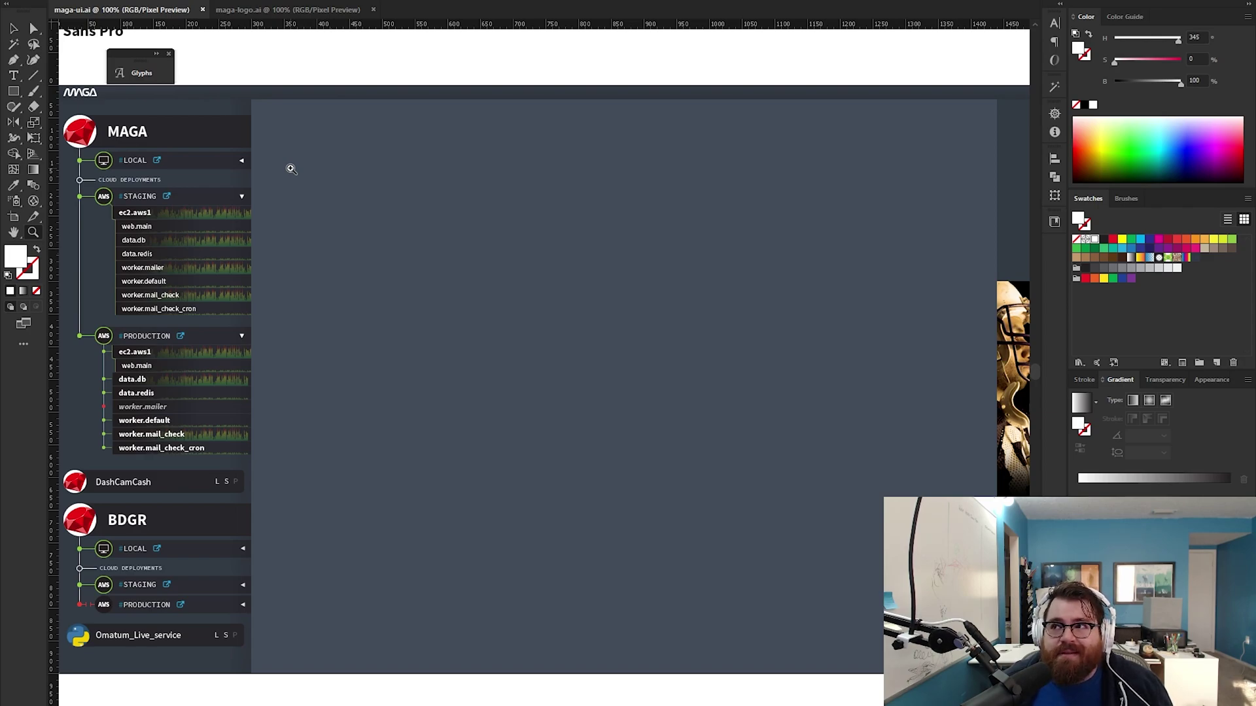
Step: Brush eight short white strokes in a column beside the mockup's sidebar and add an arrow pointing away from the second one
{"action": "key", "text": "b"}
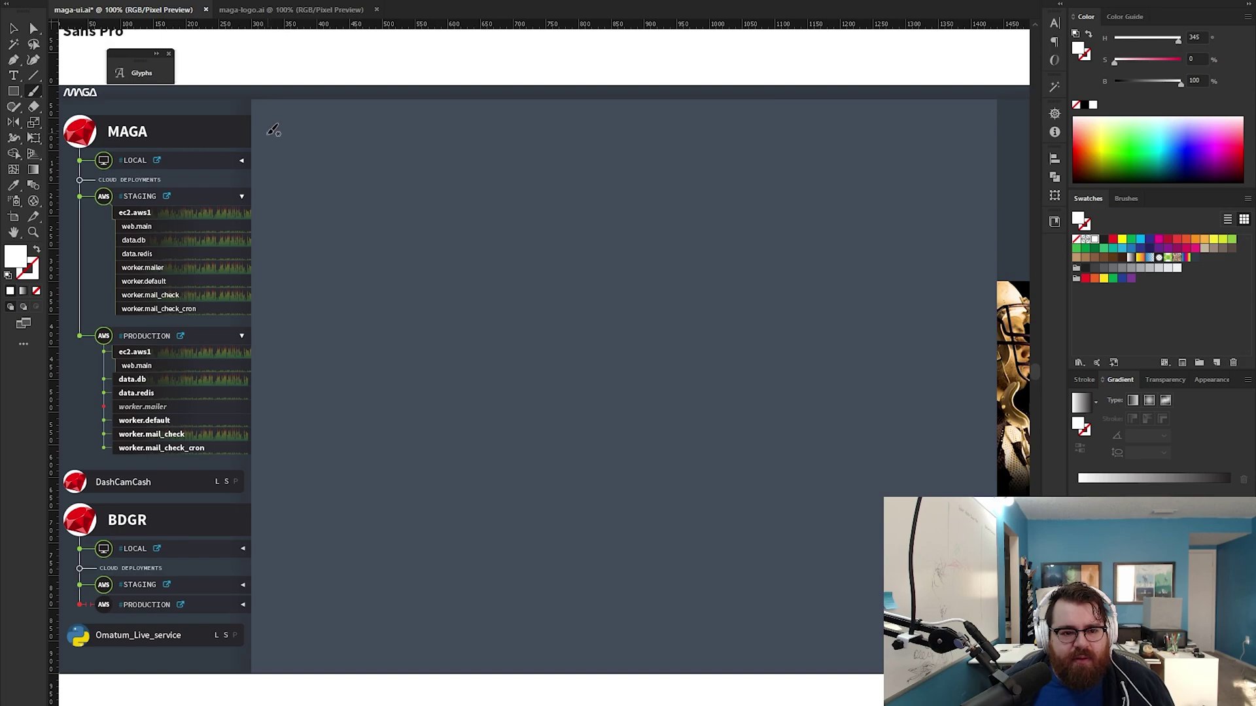
{"action": "mouse_move", "coordinate": [266, 133]}
{"action": "left_mouse_down"}
{"action": "mouse_move", "coordinate": [318, 145]}
{"action": "mouse_move", "coordinate": [324, 175]}
{"action": "left_mouse_up"}
{"action": "left_click_drag", "start_coordinate": [282, 213], "coordinate": [337, 214]}
{"action": "left_click_drag", "start_coordinate": [278, 250], "coordinate": [327, 256]}
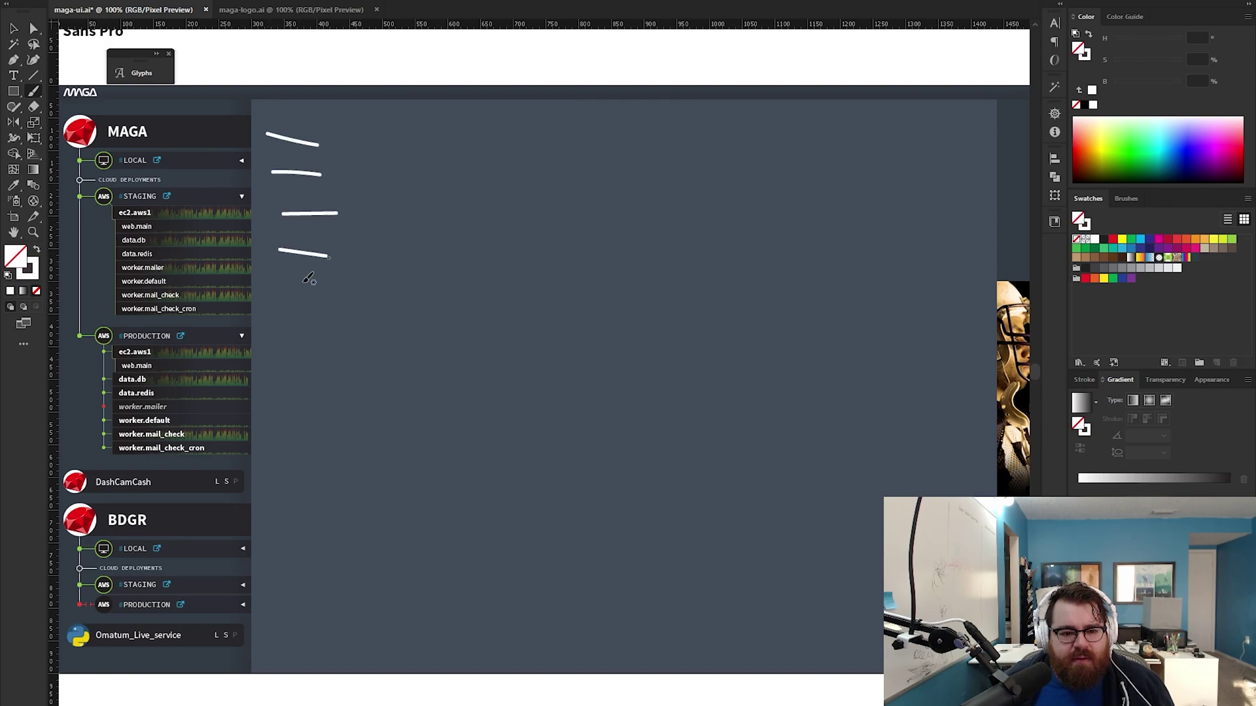
{"action": "left_click_drag", "start_coordinate": [282, 291], "coordinate": [329, 297]}
{"action": "mouse_move", "coordinate": [287, 328]}
{"action": "left_mouse_down"}
{"action": "mouse_move", "coordinate": [327, 331]}
{"action": "mouse_move", "coordinate": [327, 367]}
{"action": "left_mouse_up"}
{"action": "left_click_drag", "start_coordinate": [284, 392], "coordinate": [333, 397]}
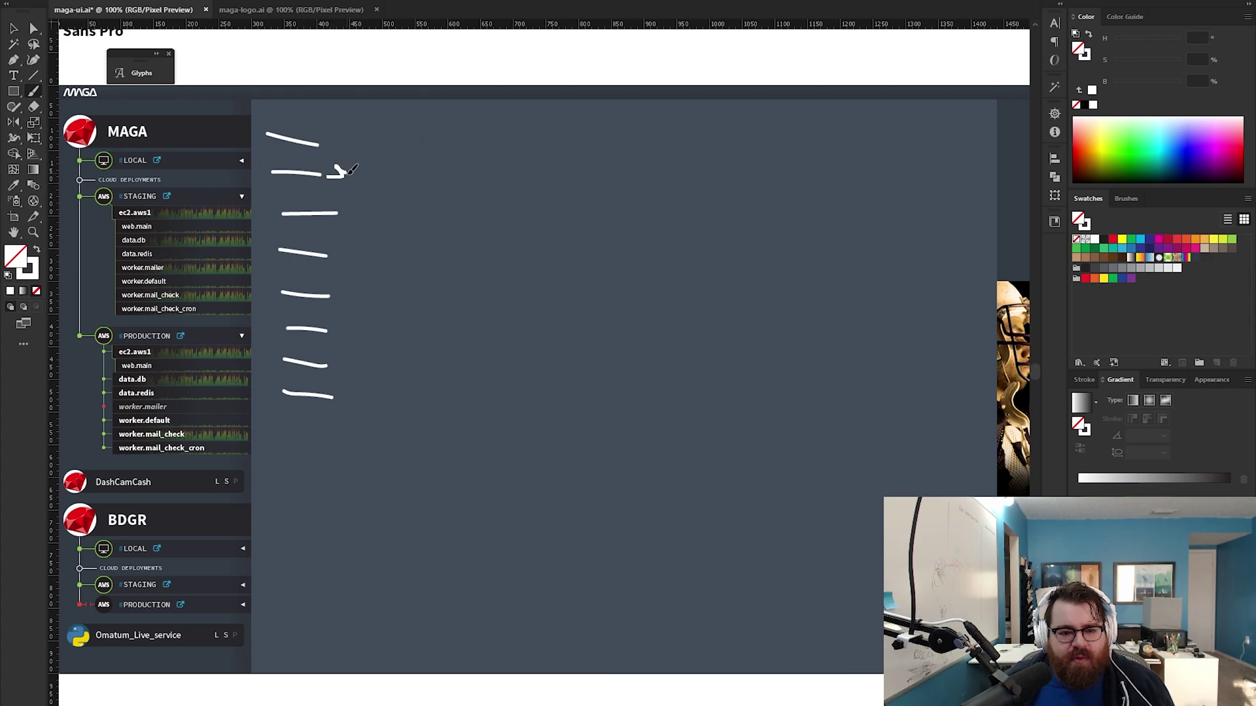
{"action": "left_click_drag", "start_coordinate": [348, 174], "coordinate": [334, 189]}
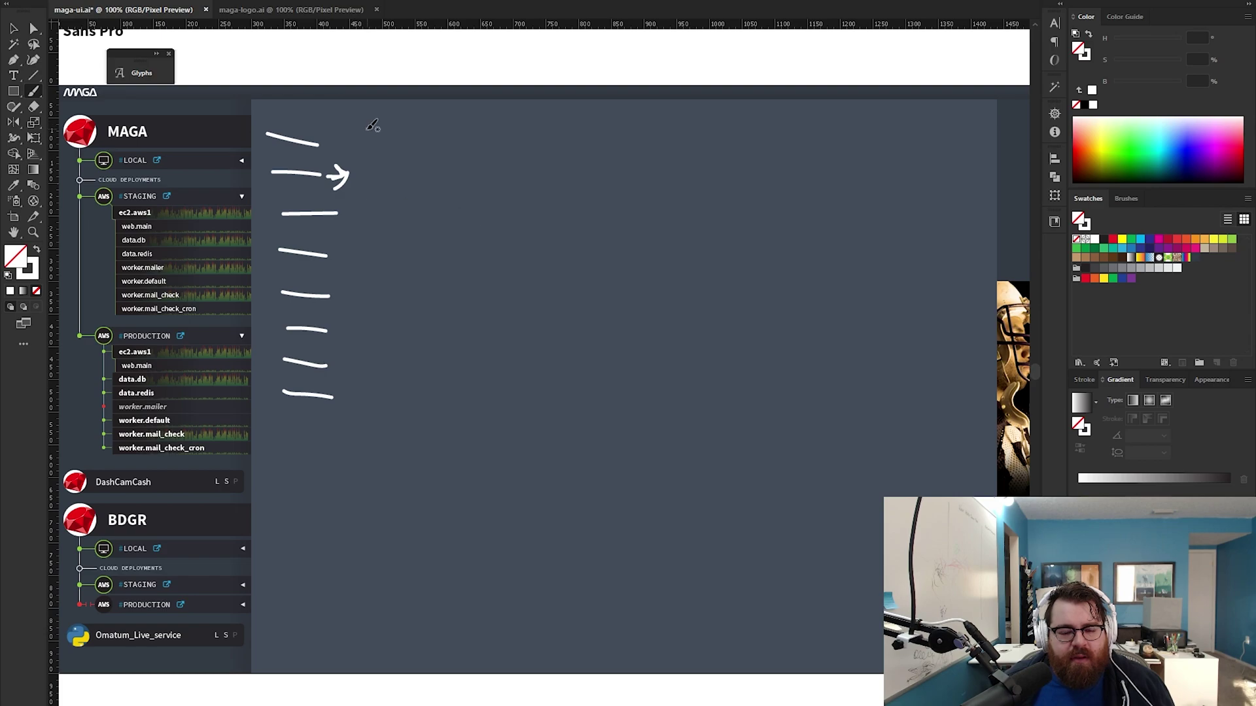
Step: Brush a row of rough tabs along the content area's upper edge and a full-height vertical divider beside the column of strokes
{"action": "mouse_move", "coordinate": [379, 123]}
{"action": "left_mouse_down"}
{"action": "mouse_move", "coordinate": [439, 140]}
{"action": "mouse_move", "coordinate": [445, 123]}
{"action": "mouse_move", "coordinate": [520, 154]}
{"action": "mouse_move", "coordinate": [719, 154]}
{"action": "left_mouse_up"}
{"action": "left_click_drag", "start_coordinate": [720, 104], "coordinate": [720, 154]}
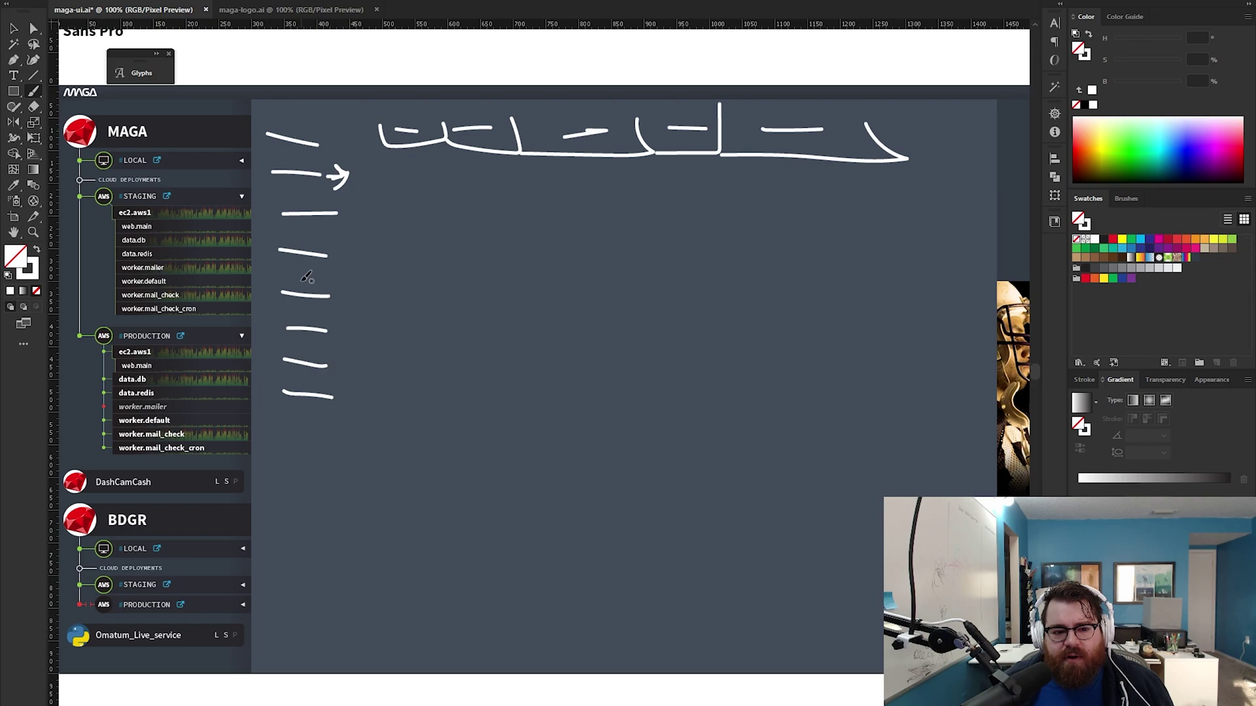
{"action": "left_click_drag", "start_coordinate": [361, 111], "coordinate": [363, 667]}
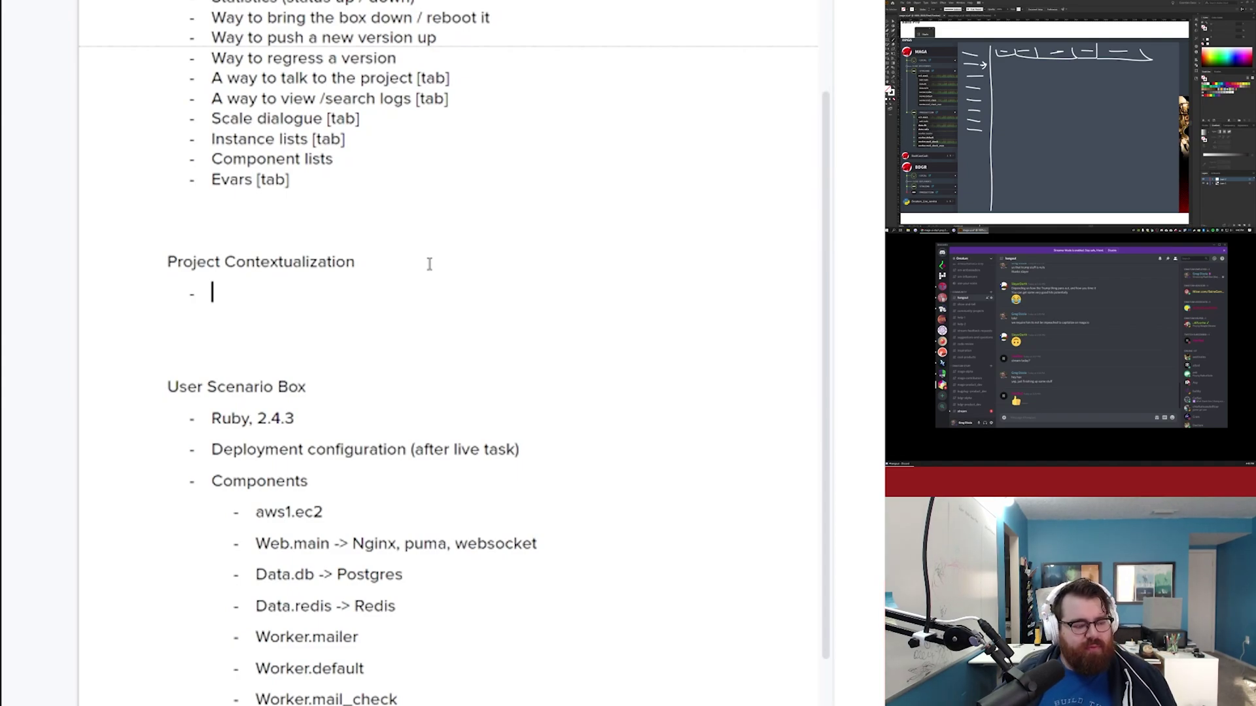
Step: In the Maga UI - Flow document, add the bullets Configuration and DNS under Project Contextualization
{"action": "type", "text": "Configuration"}
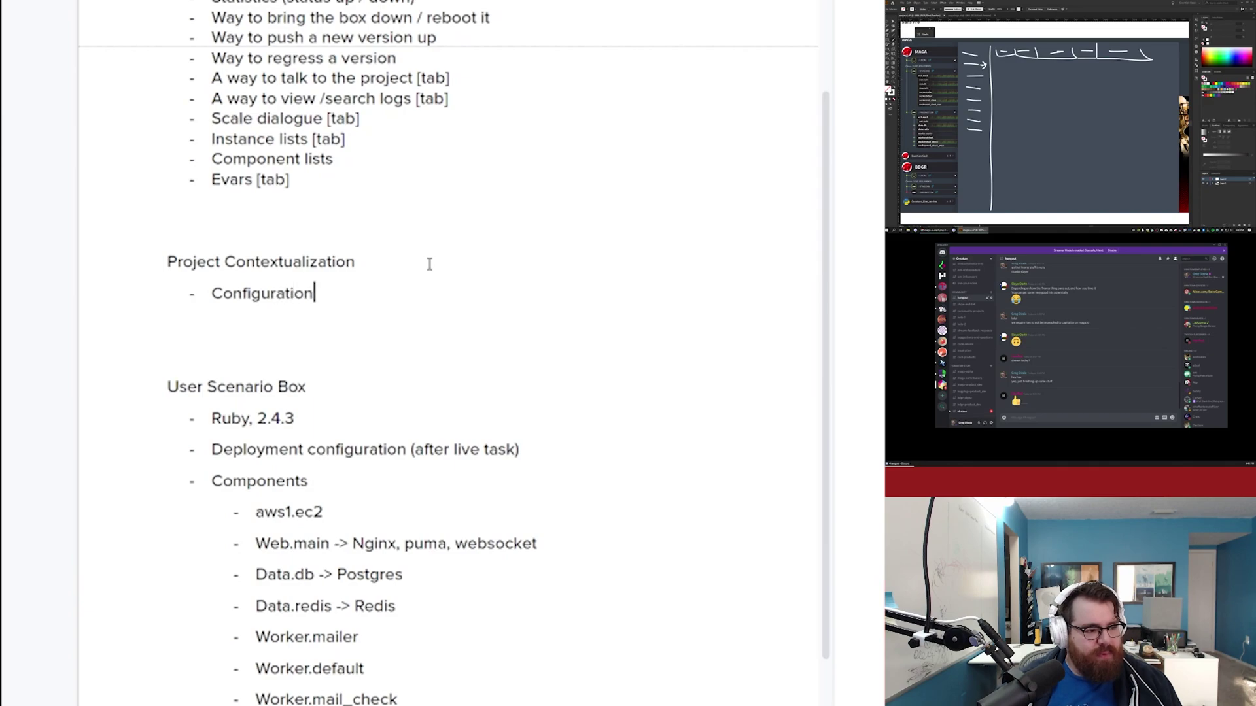
{"action": "key", "text": "Return"}
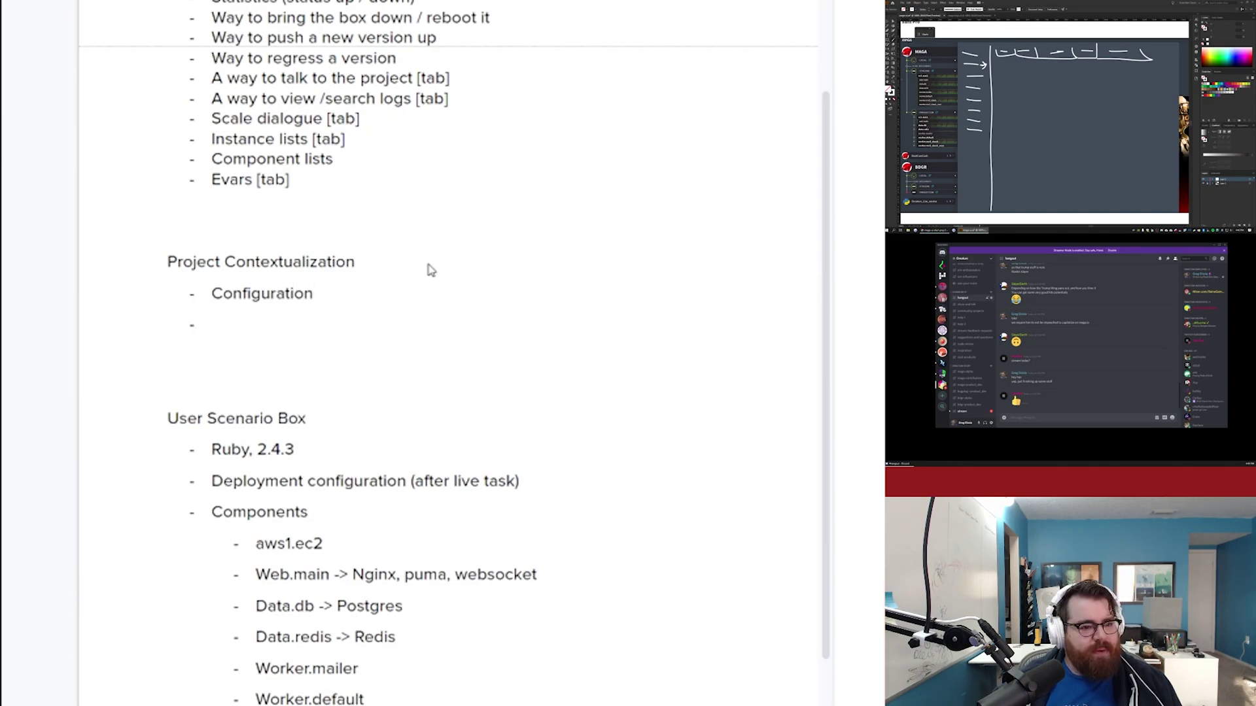
{"action": "type", "text": "DNS"}
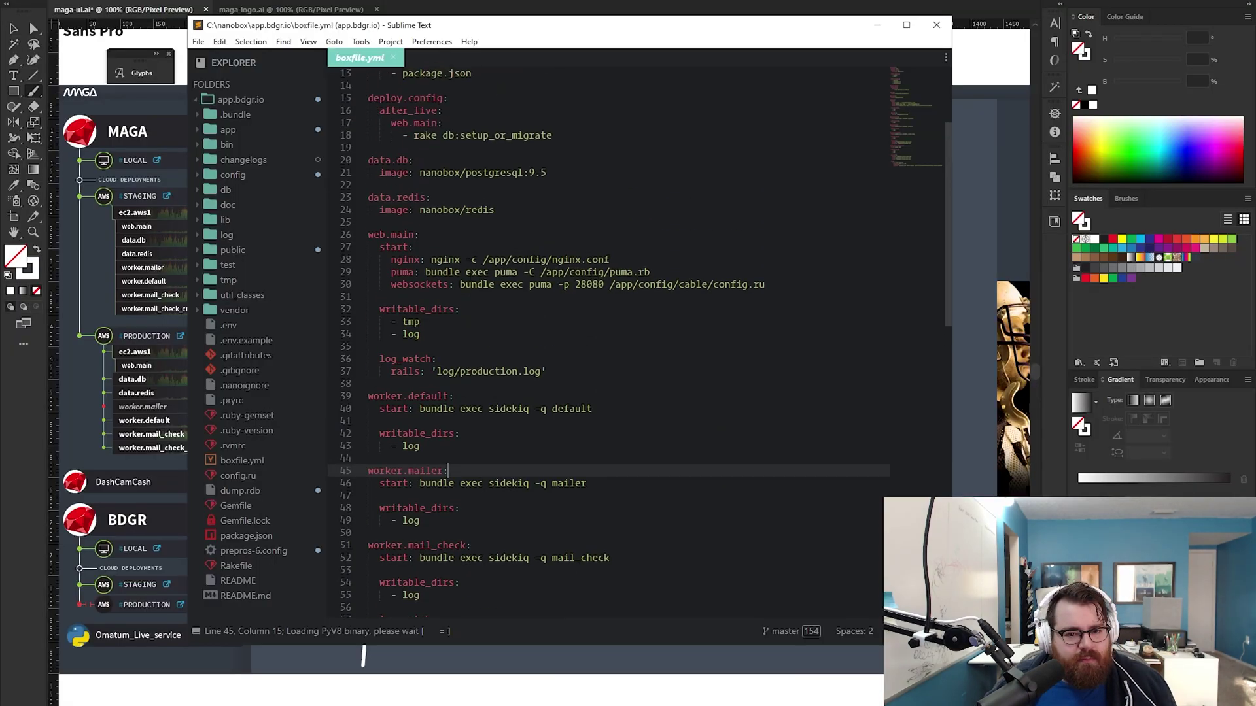
Step: Check boxfile.yml in Sublime Text and add Local, Staging and Production as sub-bullets of Configuration in the flow document
{"action": "scroll", "coordinate": [448, 588], "scroll_direction": "up", "scroll_amount": 5}
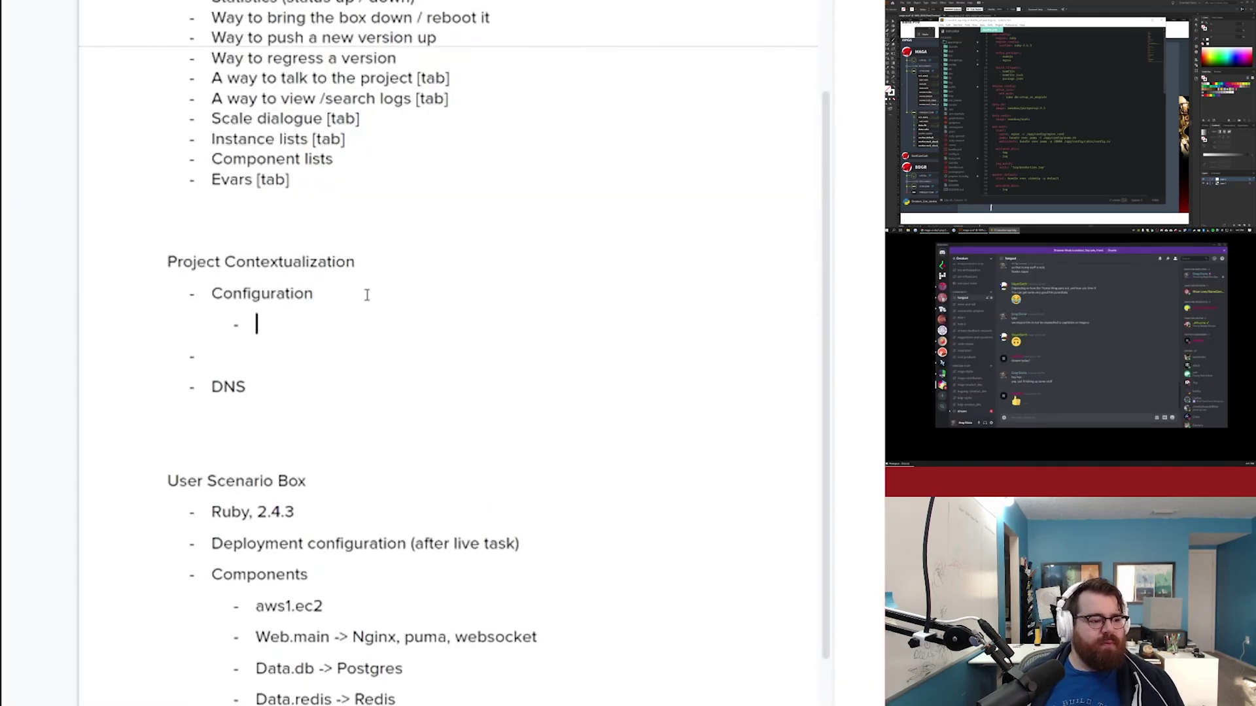
{"action": "type", "text": "Local"}
{"action": "key", "text": "Return"}
{"action": "type", "text": "Sta"}
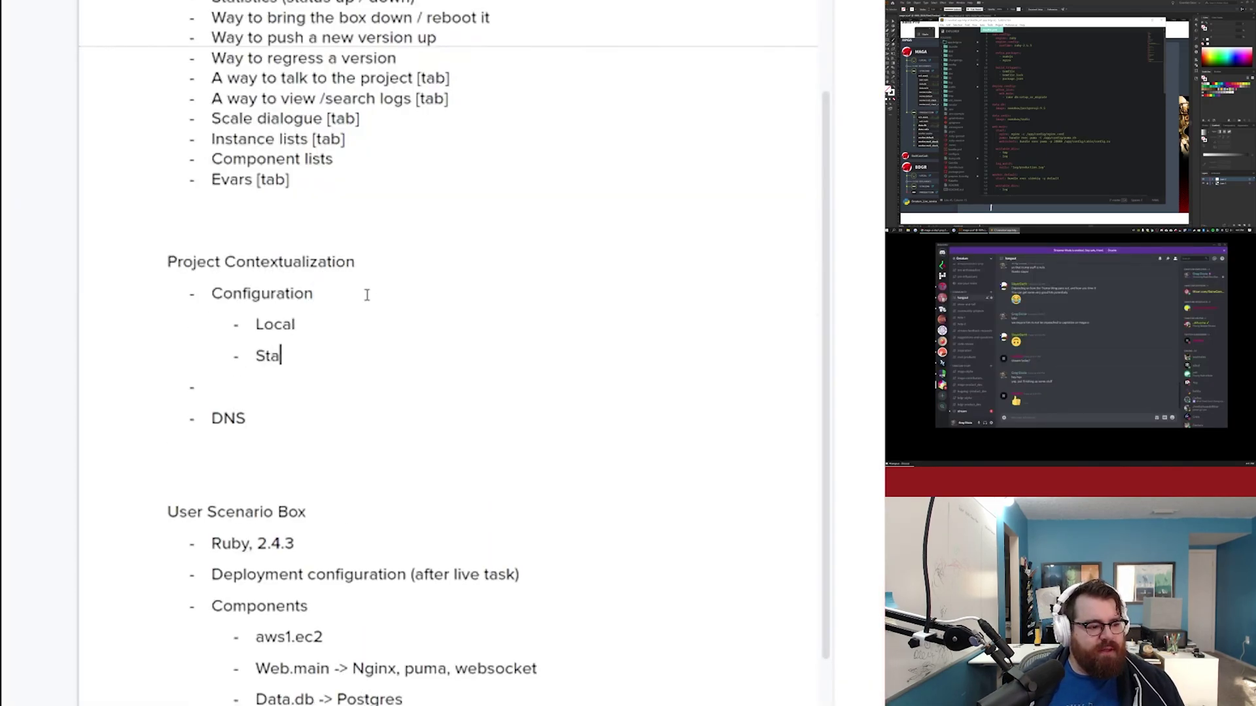
{"action": "type", "text": "ging"}
{"action": "key", "text": "Return"}
{"action": "type", "text": "Production"}
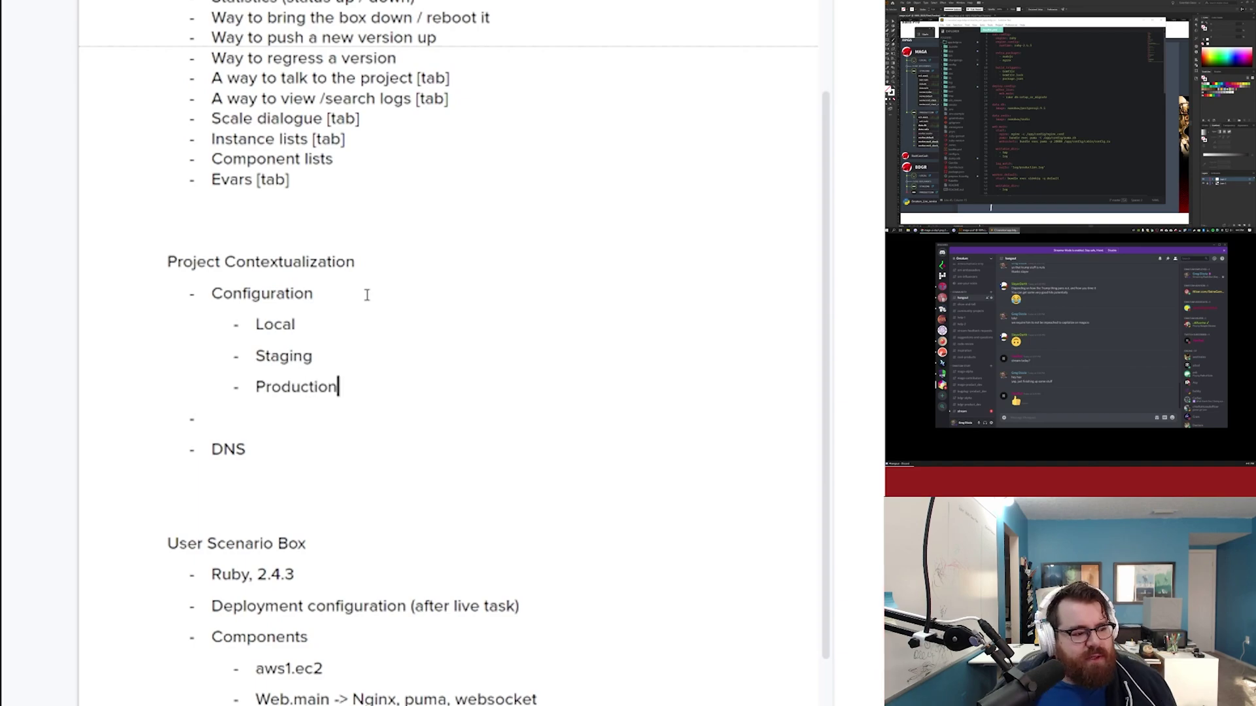
Step: Insert a "Boxfile / Setup" sub-bullet above Local under Configuration
{"action": "left_click", "coordinate": [255, 324]}
{"action": "key", "text": "Return"}
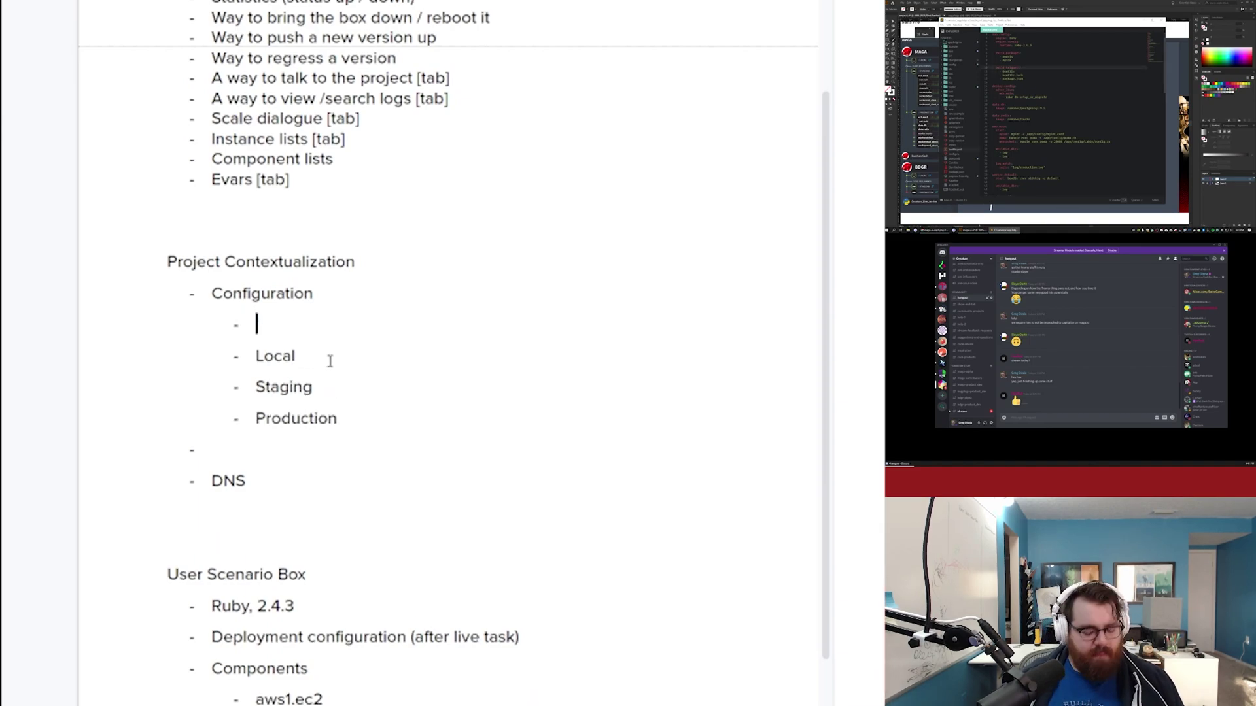
{"action": "type", "text": "Boxfile"}
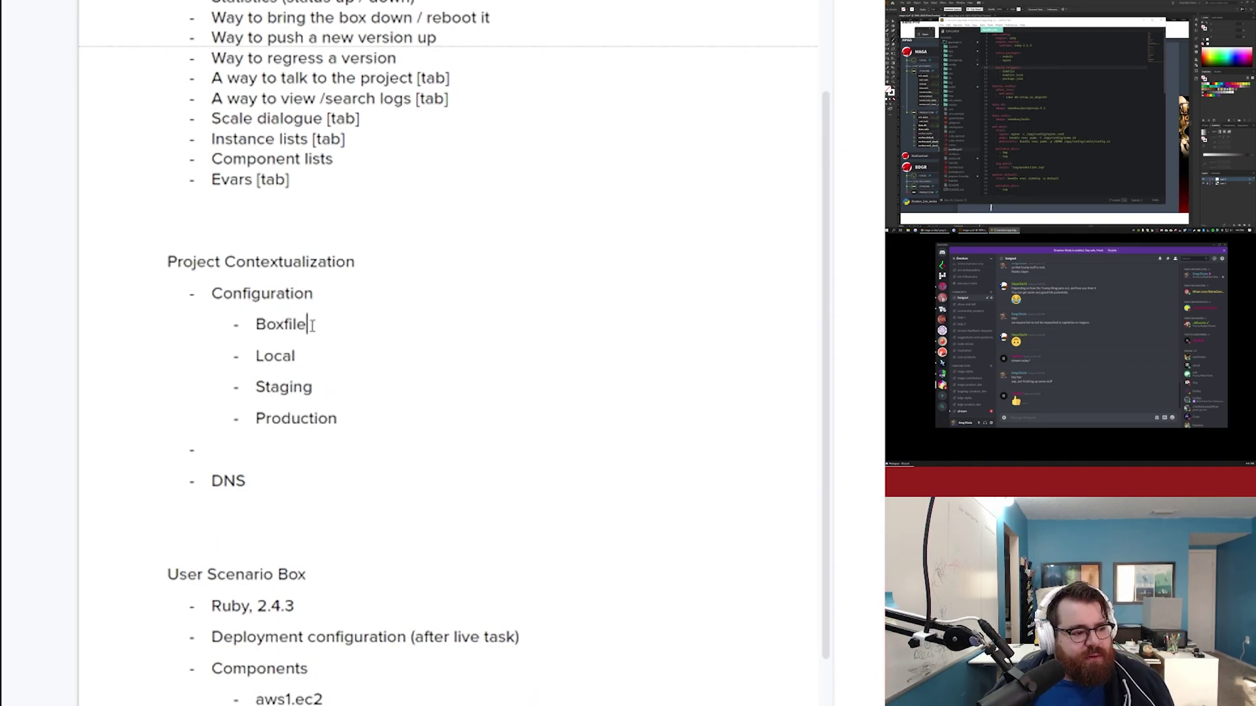
{"action": "type", "text": " / Setup"}
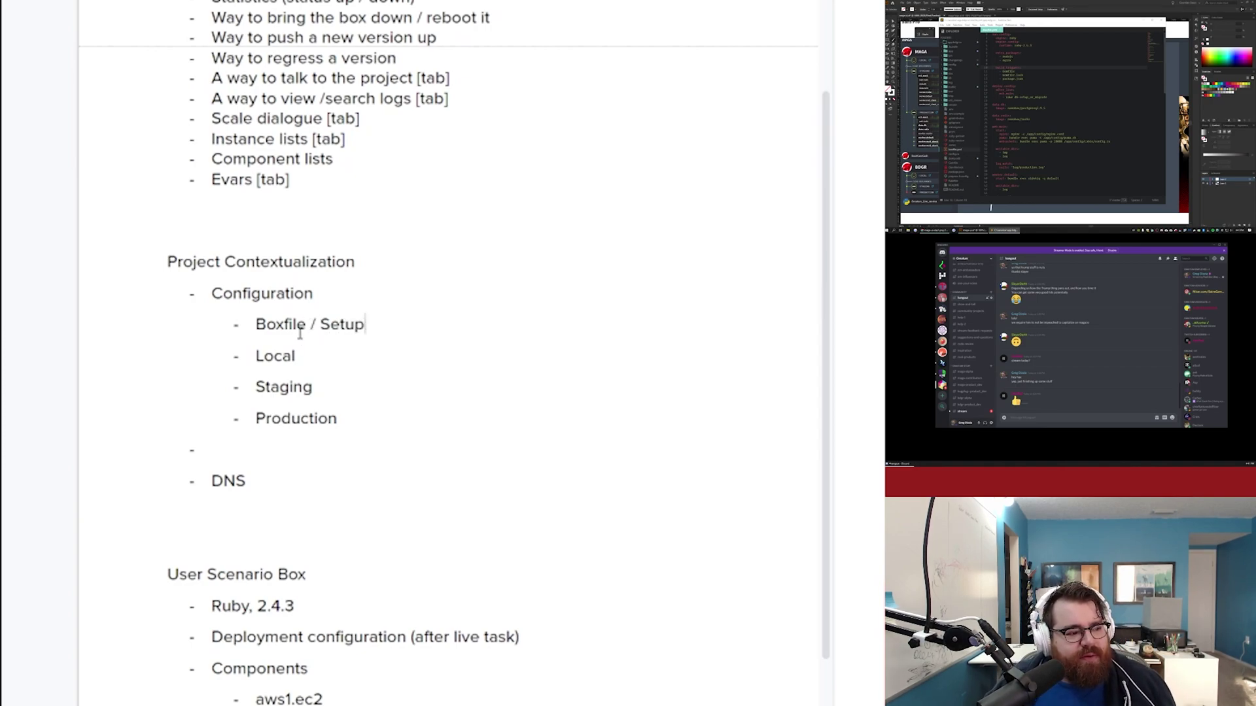
{"action": "double_click", "coordinate": [280, 353]}
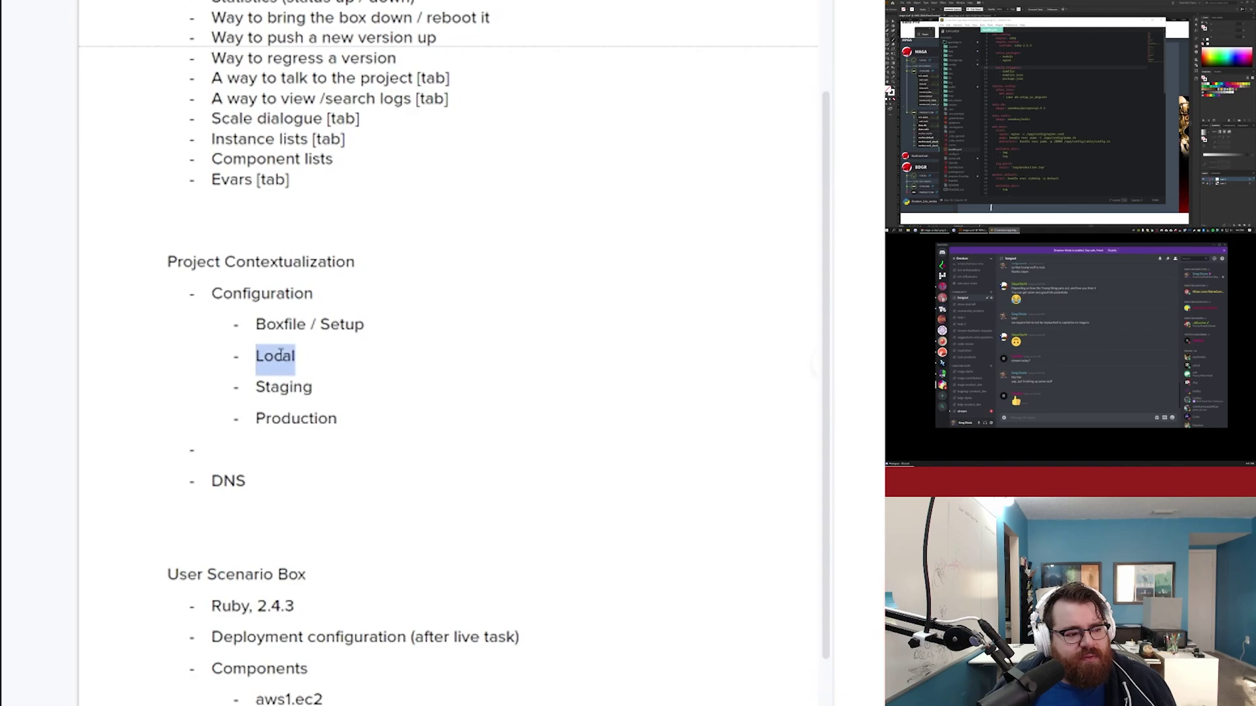
{"action": "double_click", "coordinate": [305, 390]}
{"action": "double_click", "coordinate": [314, 422]}
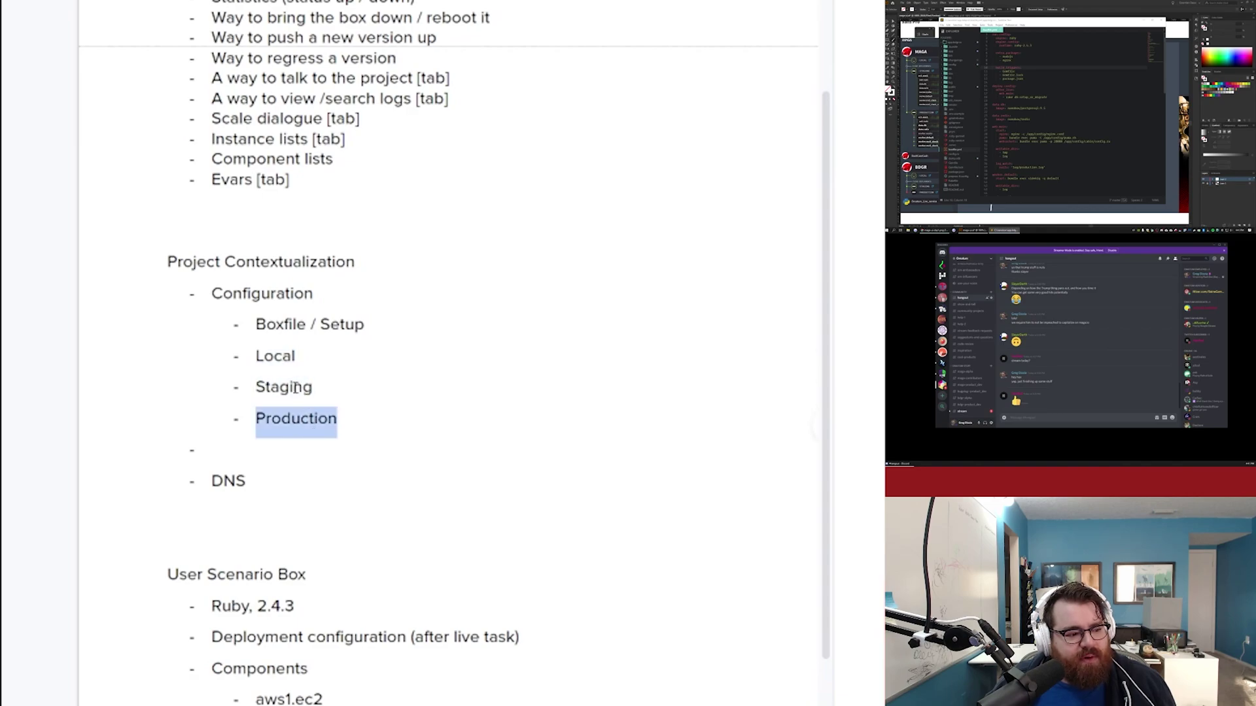
Step: Add the bullets Status and Launch Controls between the Configuration sub-list and DNS
{"action": "left_click", "coordinate": [373, 439]}
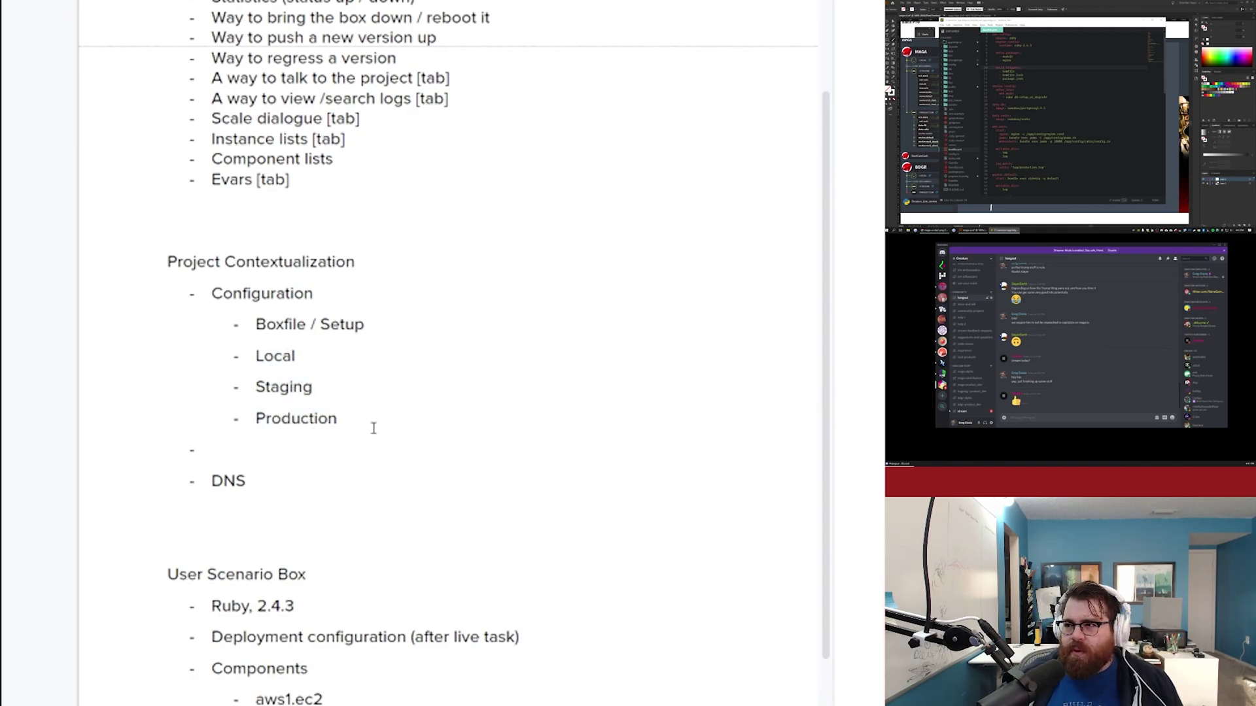
{"action": "type", "text": "Status"}
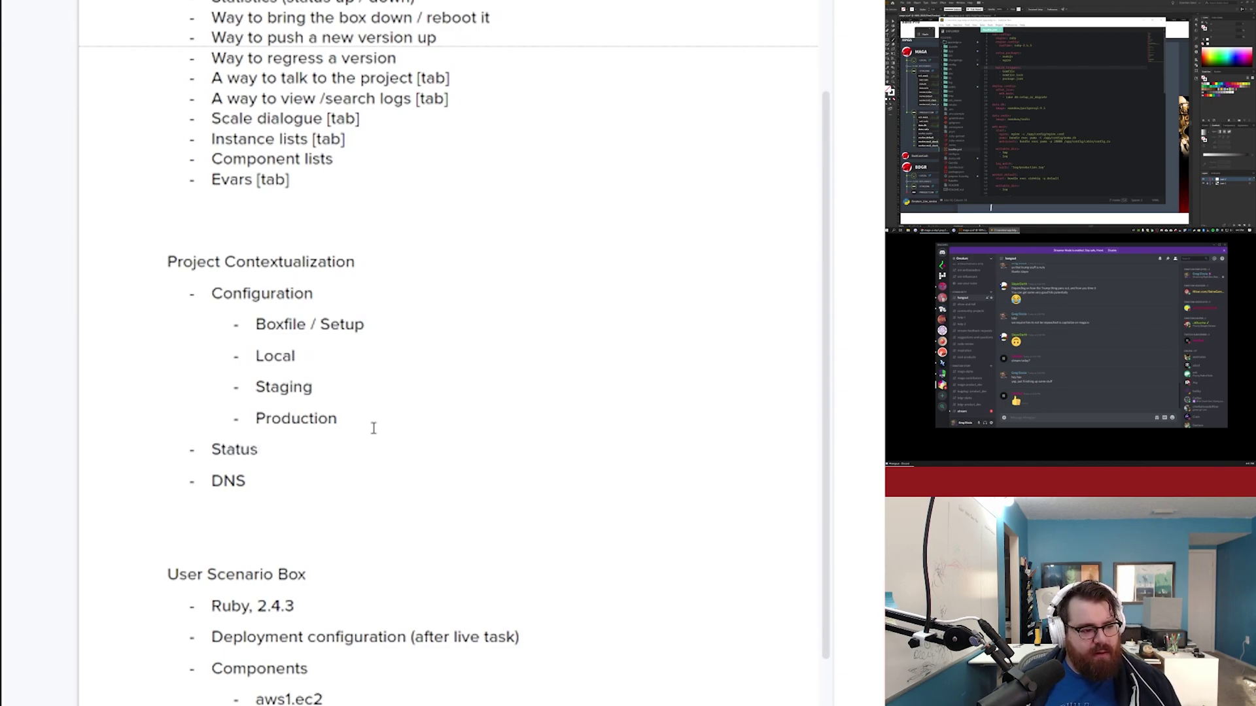
{"action": "key", "text": "Return"}
{"action": "type", "text": "Launch Contro"}
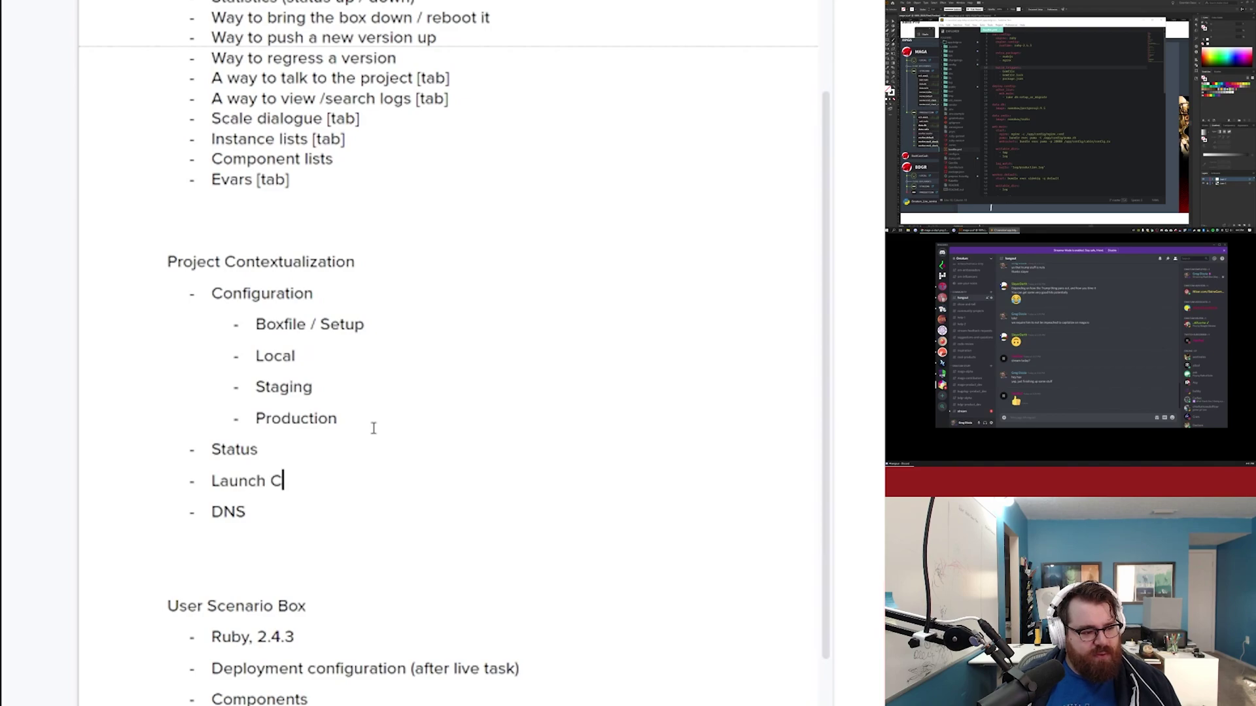
{"action": "type", "text": "ls"}
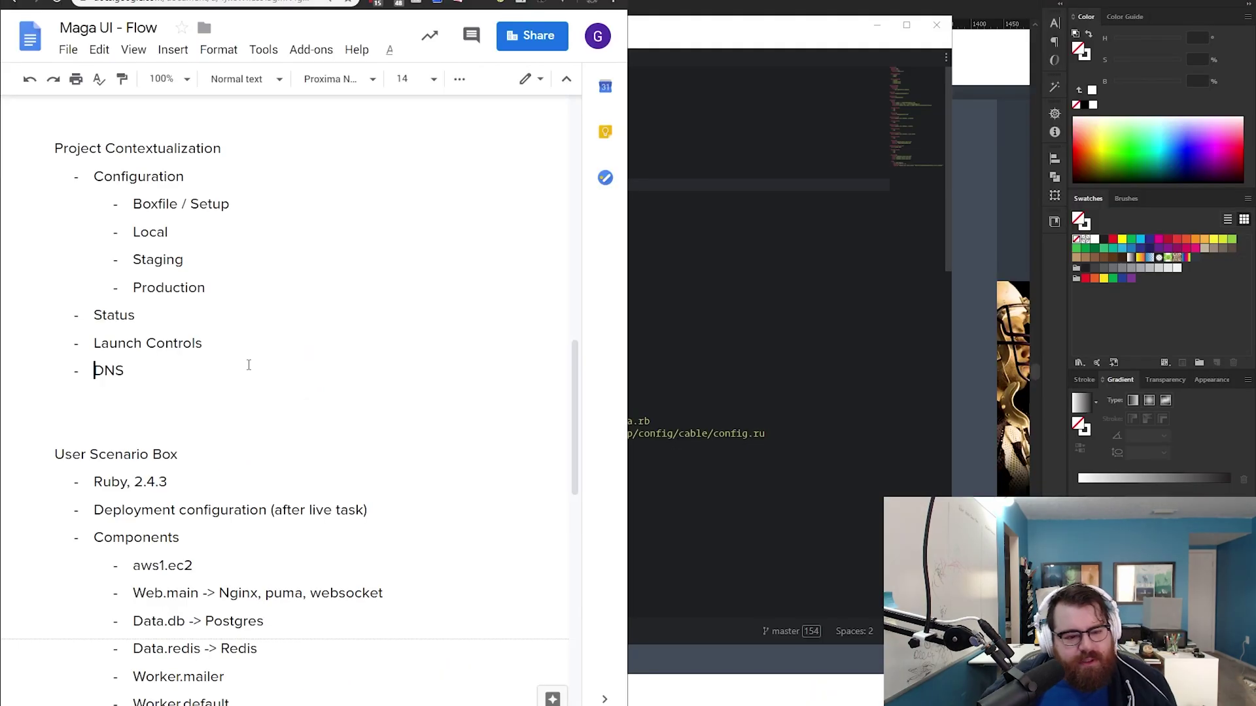
Step: Add the bullets Logs and Terminals between Launch Controls and DNS
{"action": "key", "text": "Right"}
{"action": "key", "text": "Return"}
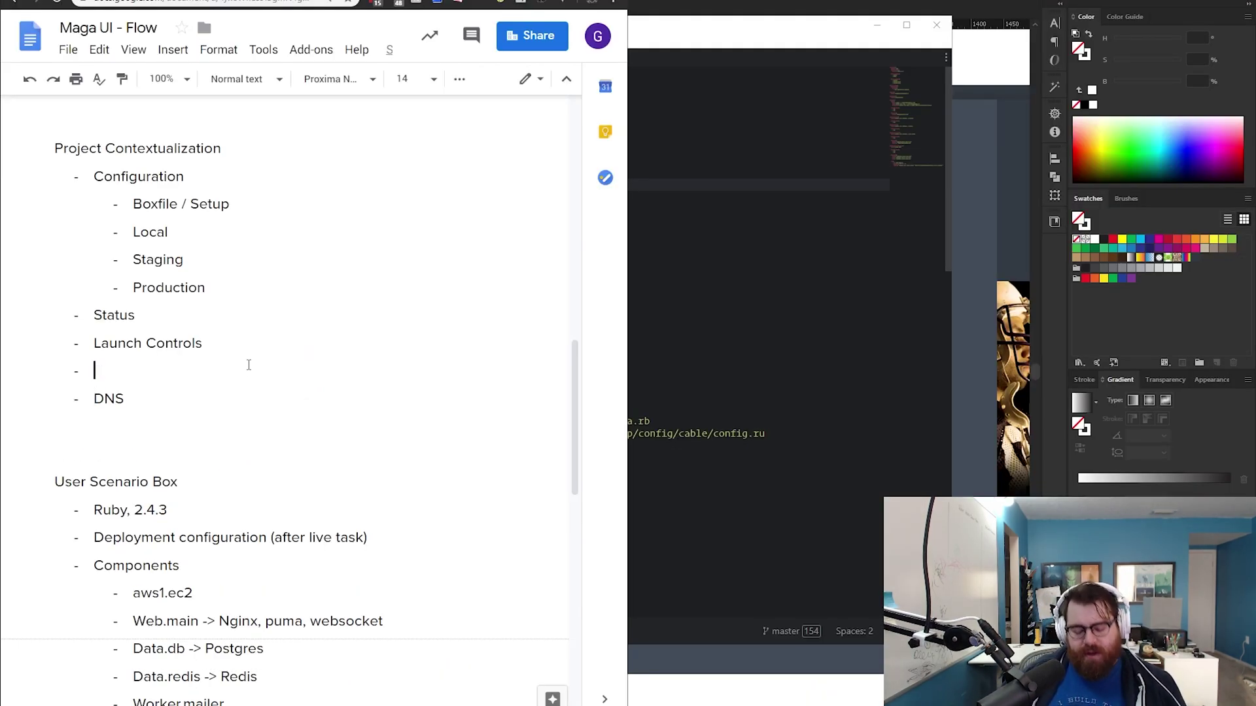
{"action": "type", "text": "Logs"}
{"action": "key", "text": "Return"}
{"action": "type", "text": "Terminals"}
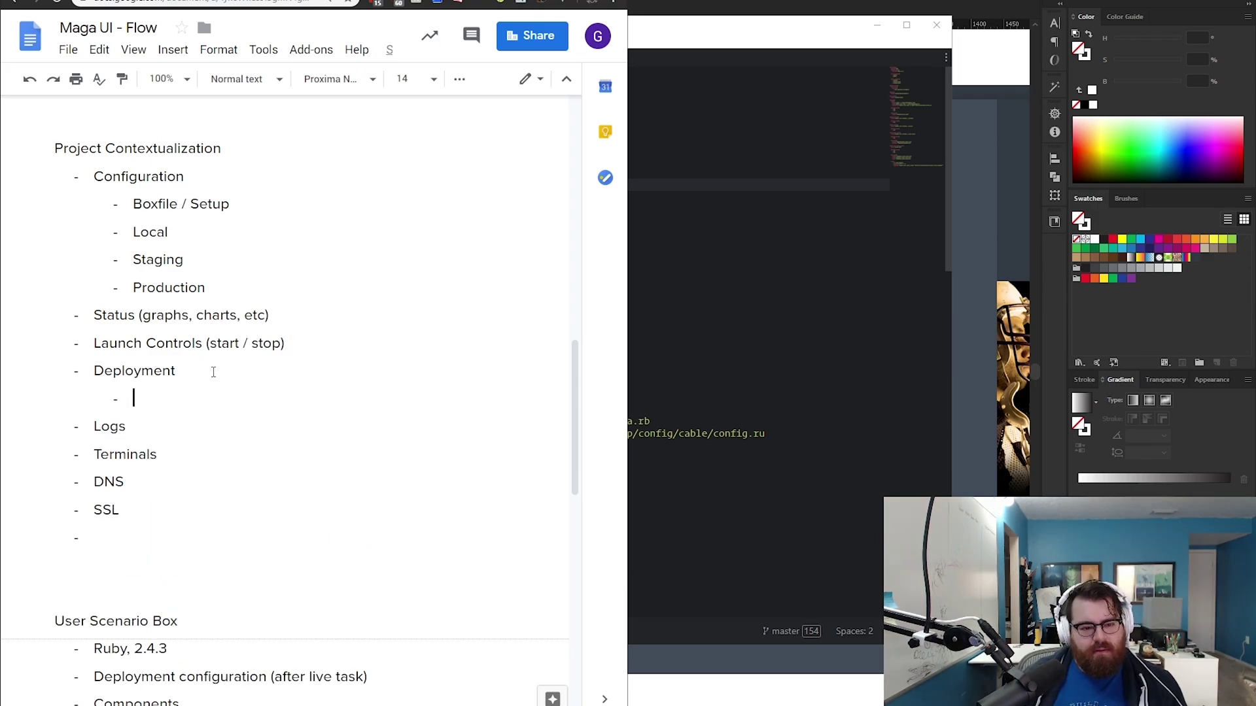
Step: List Staging and Production as sub-bullets of Deployment
{"action": "type", "text": "Staging"}
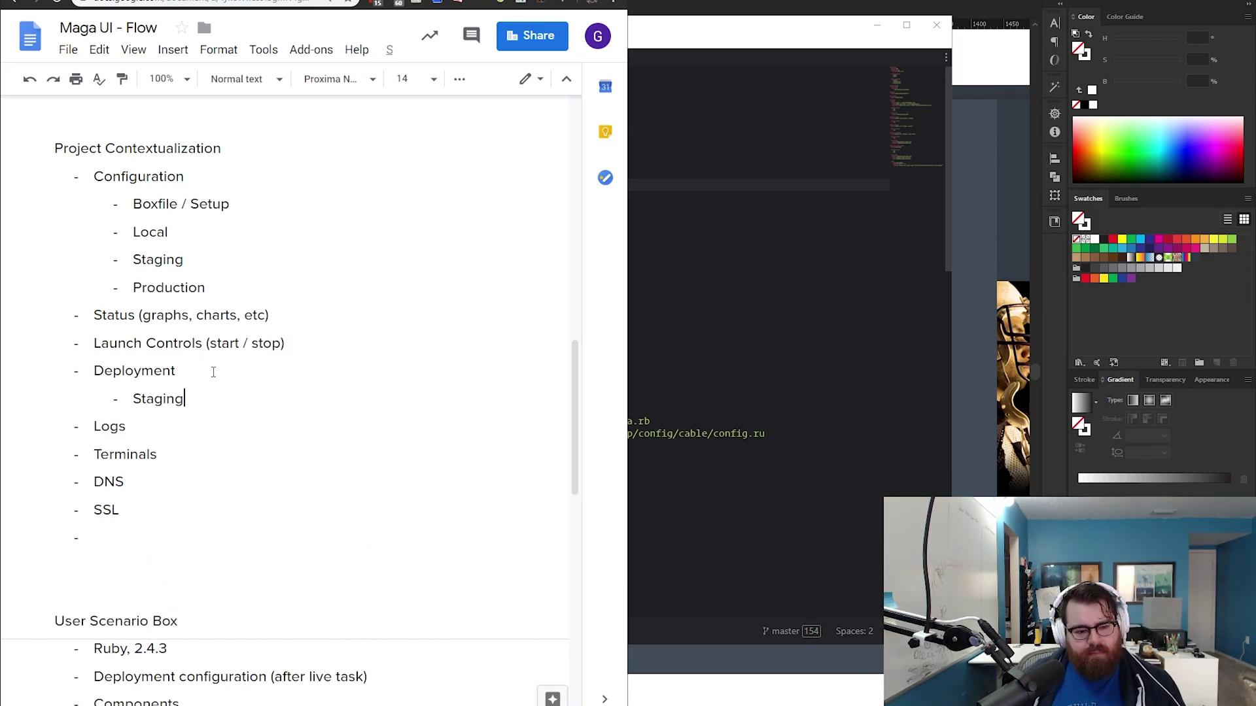
{"action": "key", "text": "Return"}
{"action": "type", "text": "Production"}
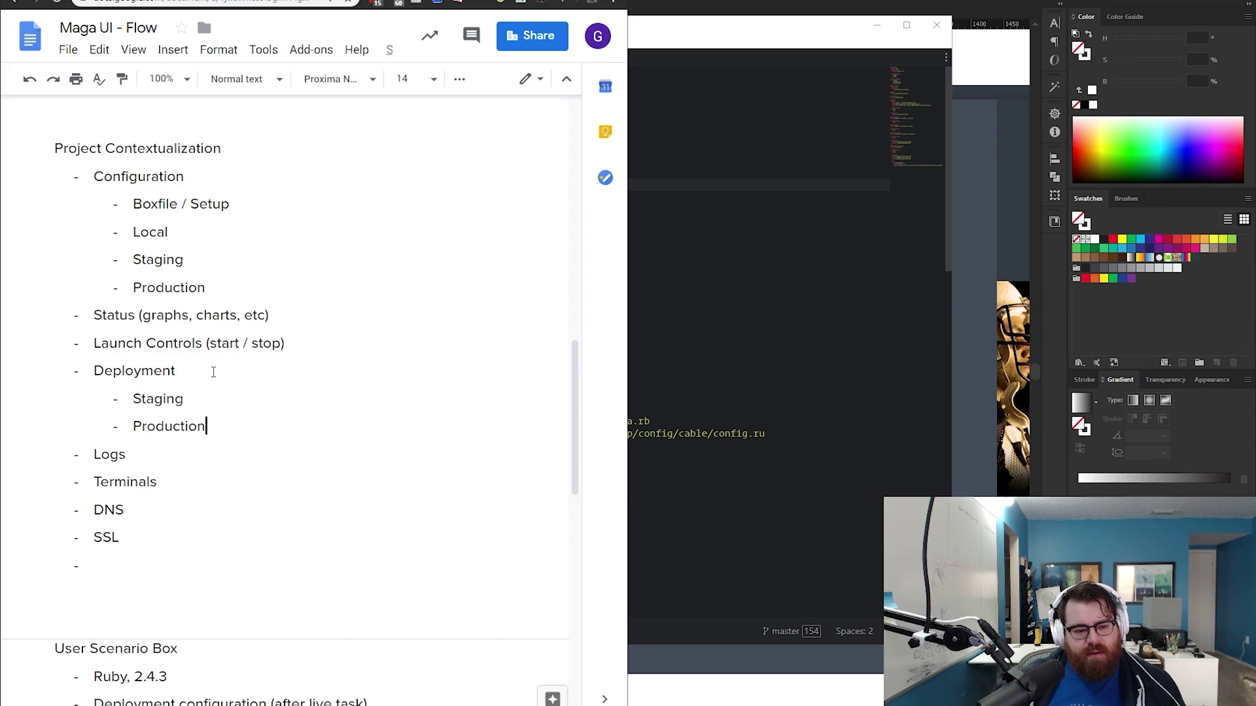
Step: Add Local, Staging and Production as sub-bullets of Logs
{"action": "key", "text": "Down"}
{"action": "key", "text": "Return"}
{"action": "key", "text": "Tab"}
{"action": "type", "text": "Local"}
{"action": "key", "text": "Return"}
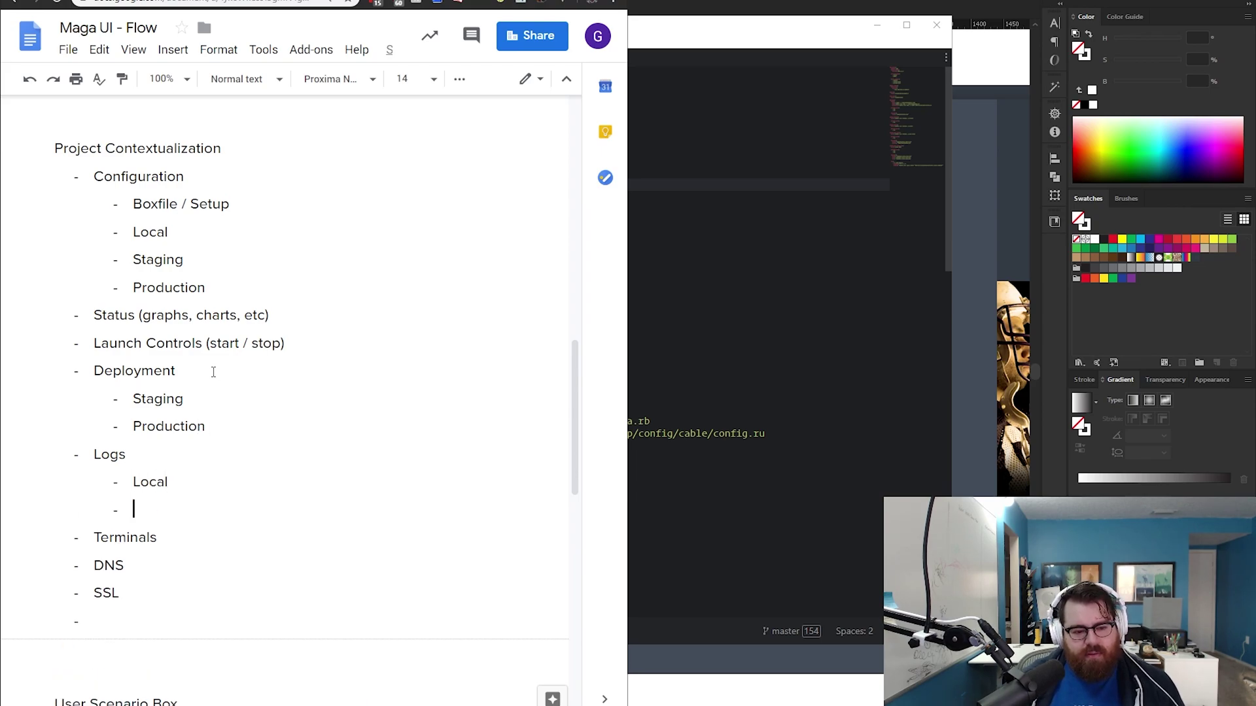
{"action": "type", "text": "D"}
{"action": "key", "text": "BackSpace"}
{"action": "type", "text": "Staging"}
{"action": "key", "text": "Return"}
{"action": "type", "text": "Production"}
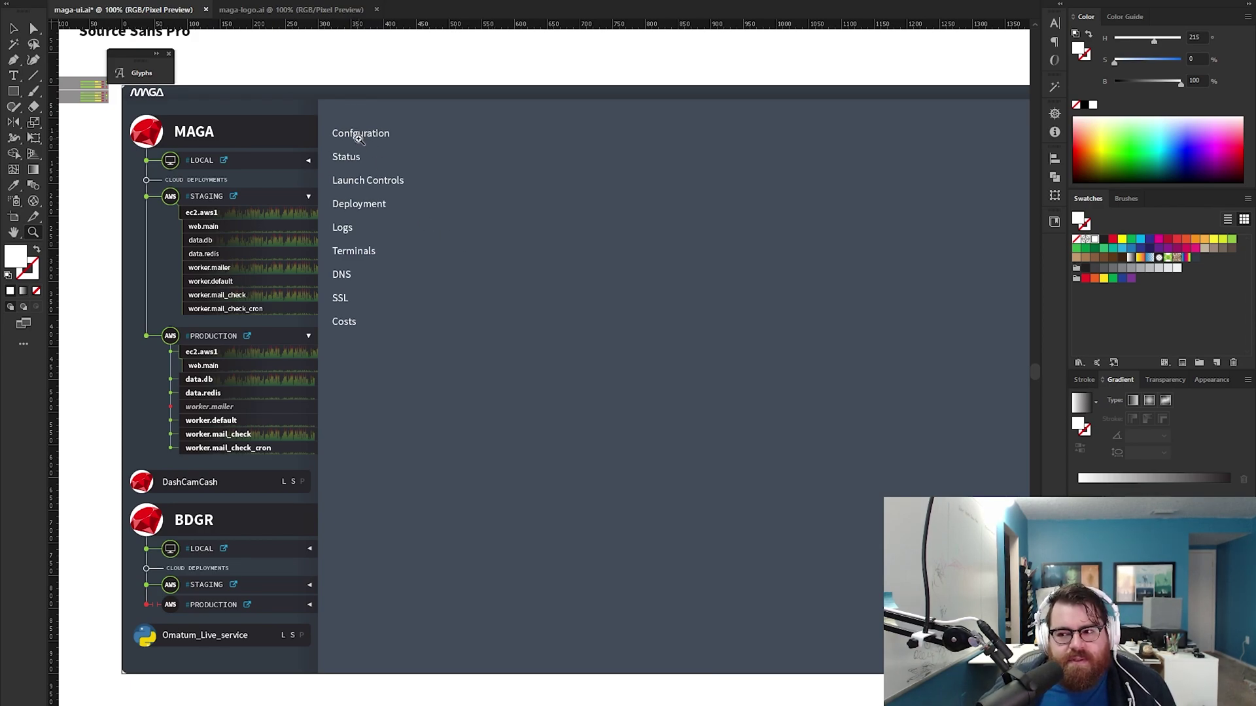
Step: In the Illustrator mockup, draw a full-height rectangle beside the navigation list and widen it to the ad banner's edge
{"action": "key", "text": "m"}
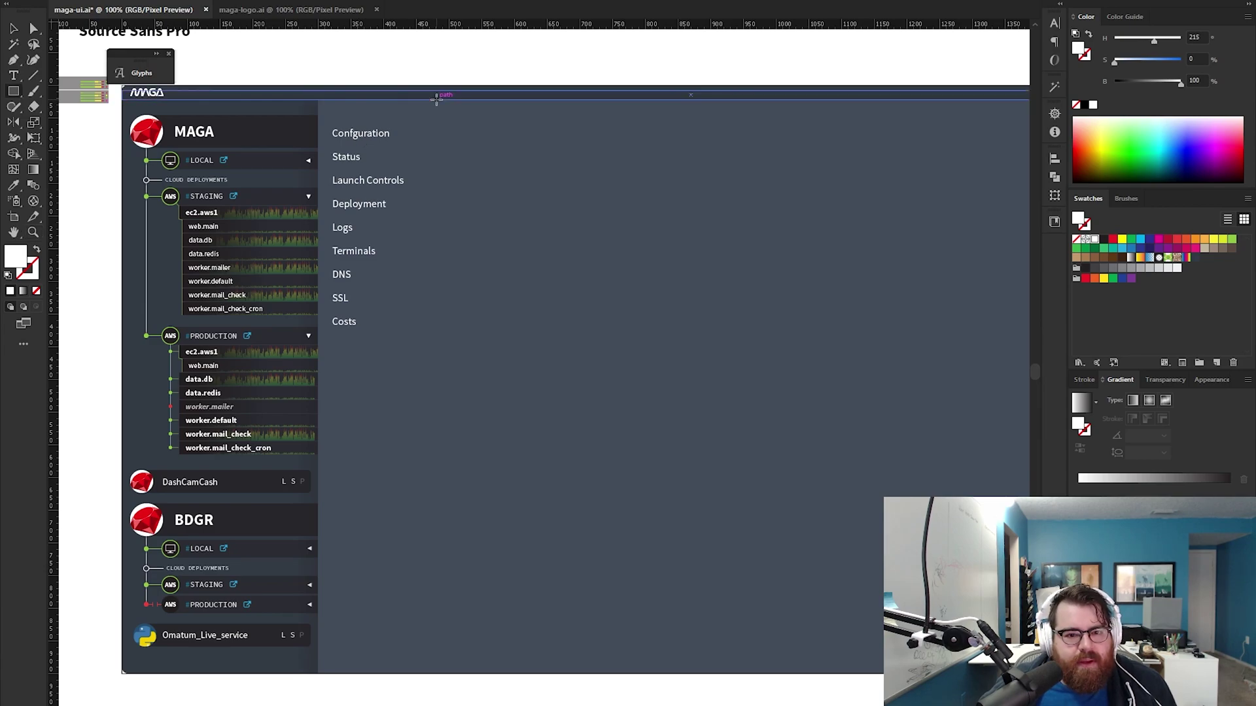
{"action": "left_click_drag", "start_coordinate": [436, 99], "coordinate": [736, 672]}
{"action": "scroll", "coordinate": [525, 330], "scroll_direction": "right", "scroll_amount": 5}
{"action": "scroll", "coordinate": [526, 330], "scroll_direction": "right", "scroll_amount": 1}
{"action": "key", "text": "v"}
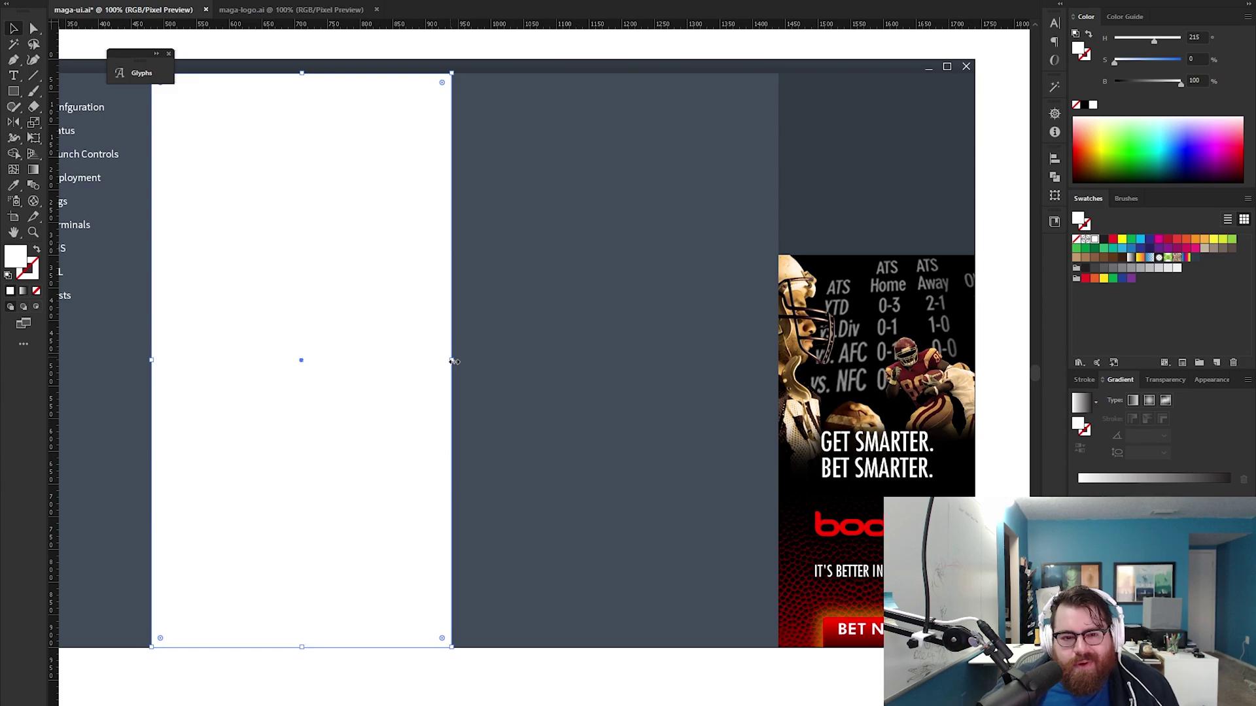
{"action": "left_click_drag", "start_coordinate": [453, 361], "coordinate": [778, 361]}
{"action": "left_click_drag", "start_coordinate": [338, 346], "coordinate": [615, 432]}
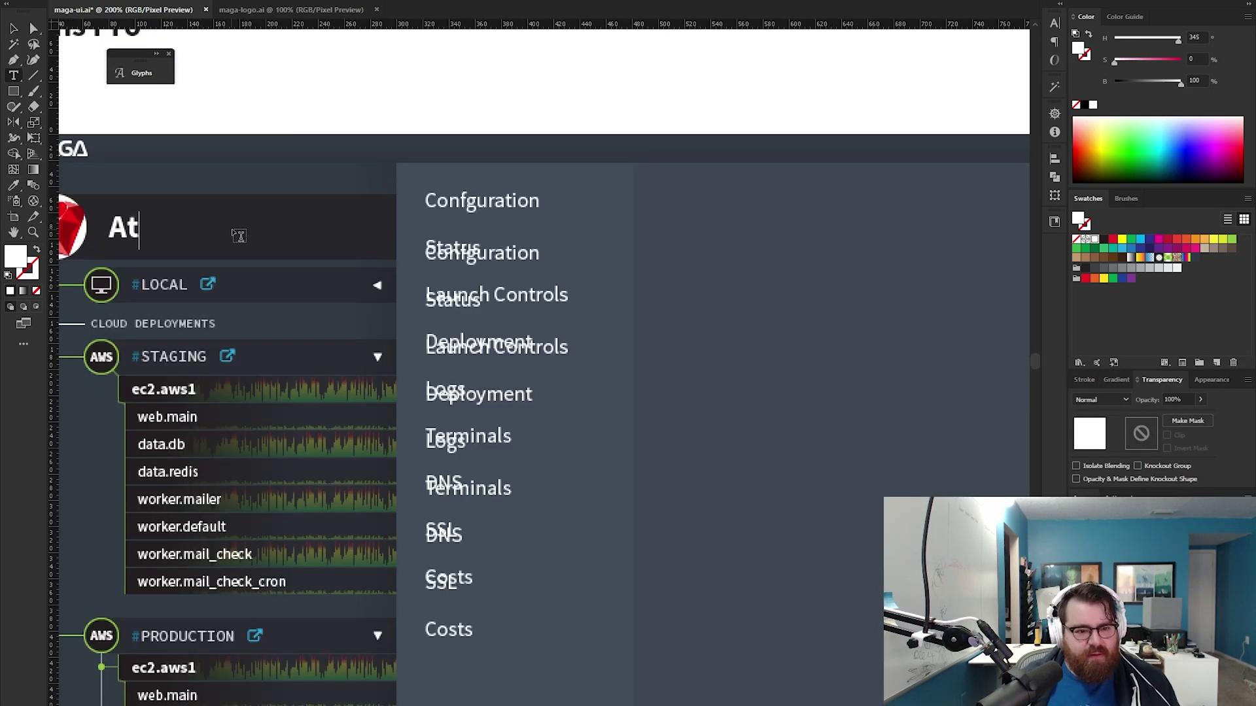
Step: Clear the letters entered in the sidebar's main project title
{"action": "key", "text": "BackSpace"}
{"action": "key", "text": "BackSpace"}
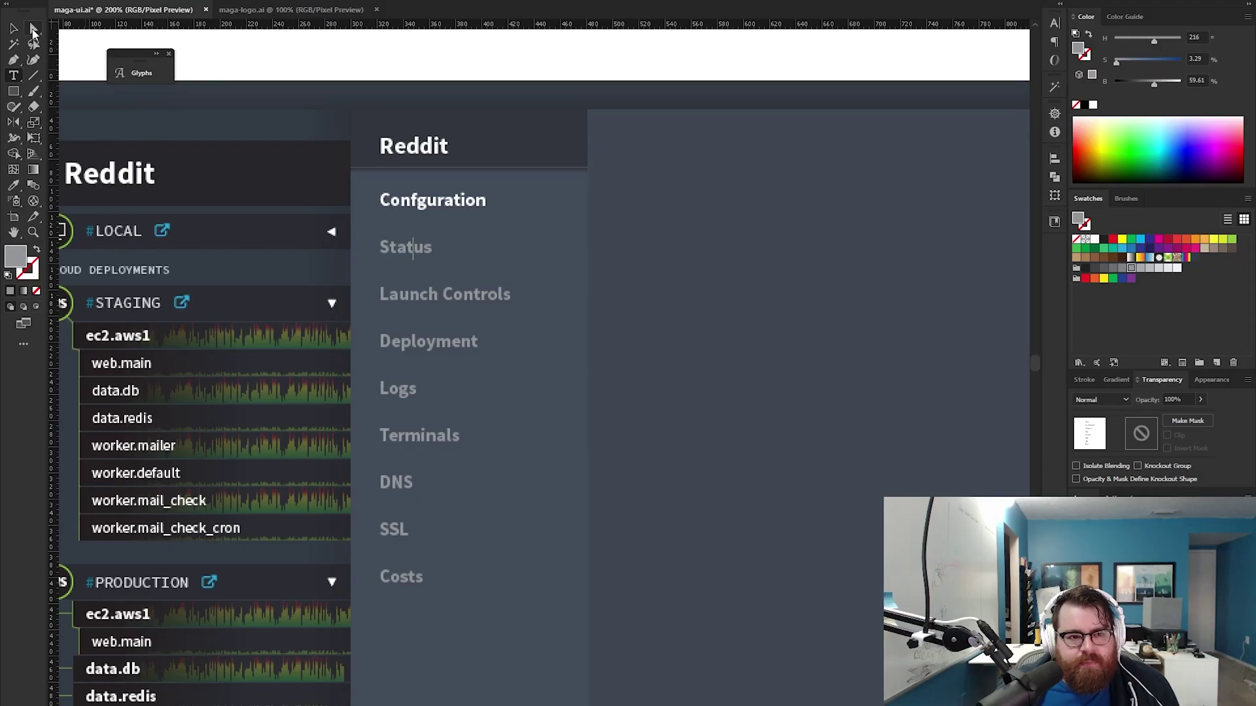
Step: Correct the spelling of the navigation list's first item to Configuration and deselect the text
{"action": "left_click", "coordinate": [16, 29]}
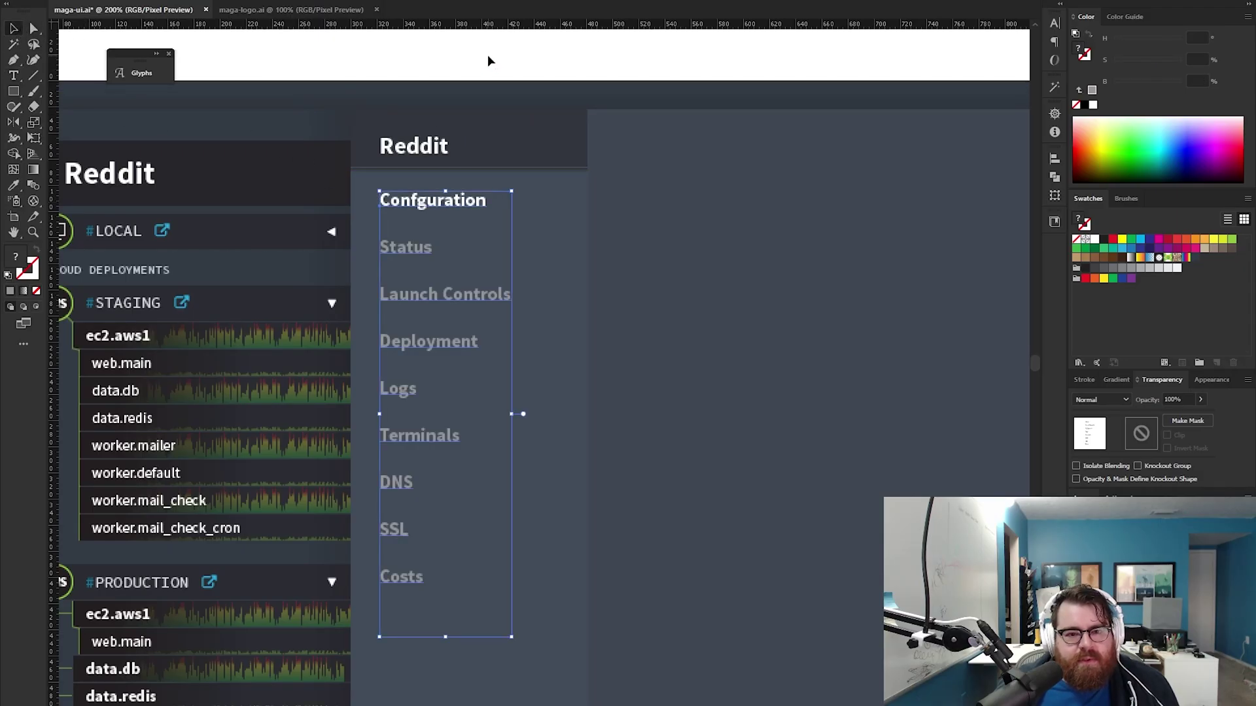
{"action": "double_click", "coordinate": [433, 201]}
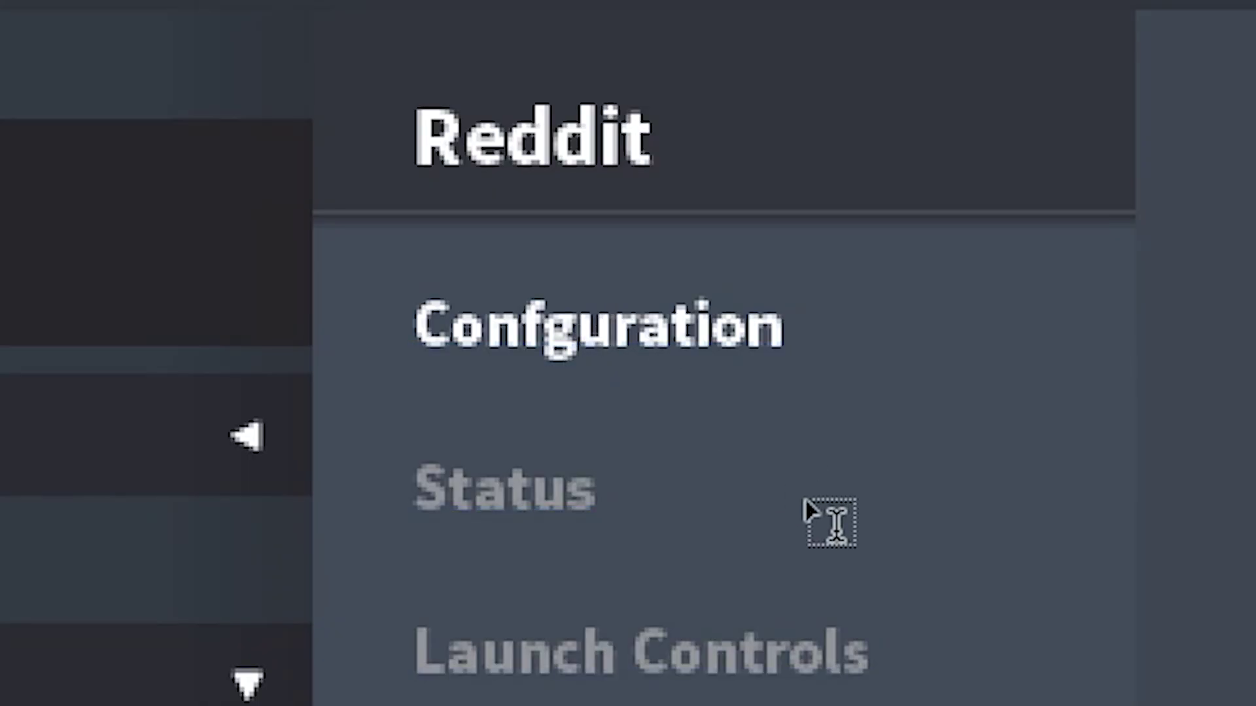
{"action": "key", "text": "Delete"}
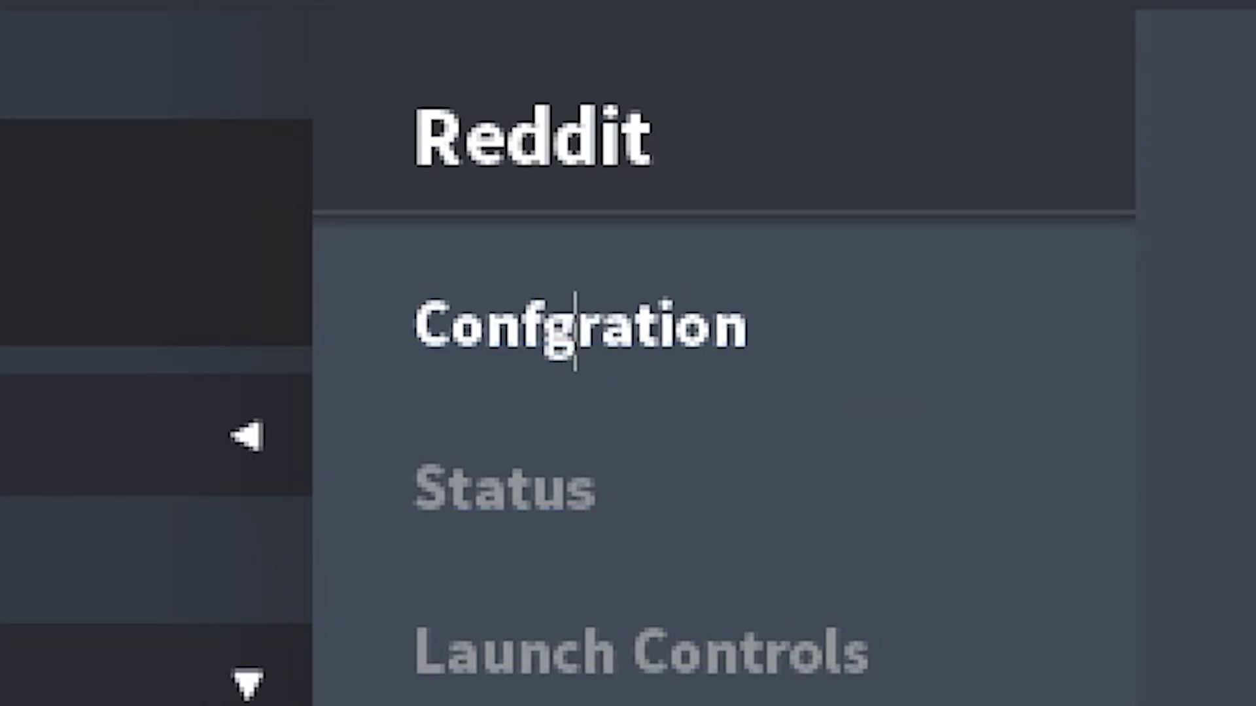
{"action": "key", "text": "Escape"}
{"action": "key", "text": "ctrl+shift+a"}
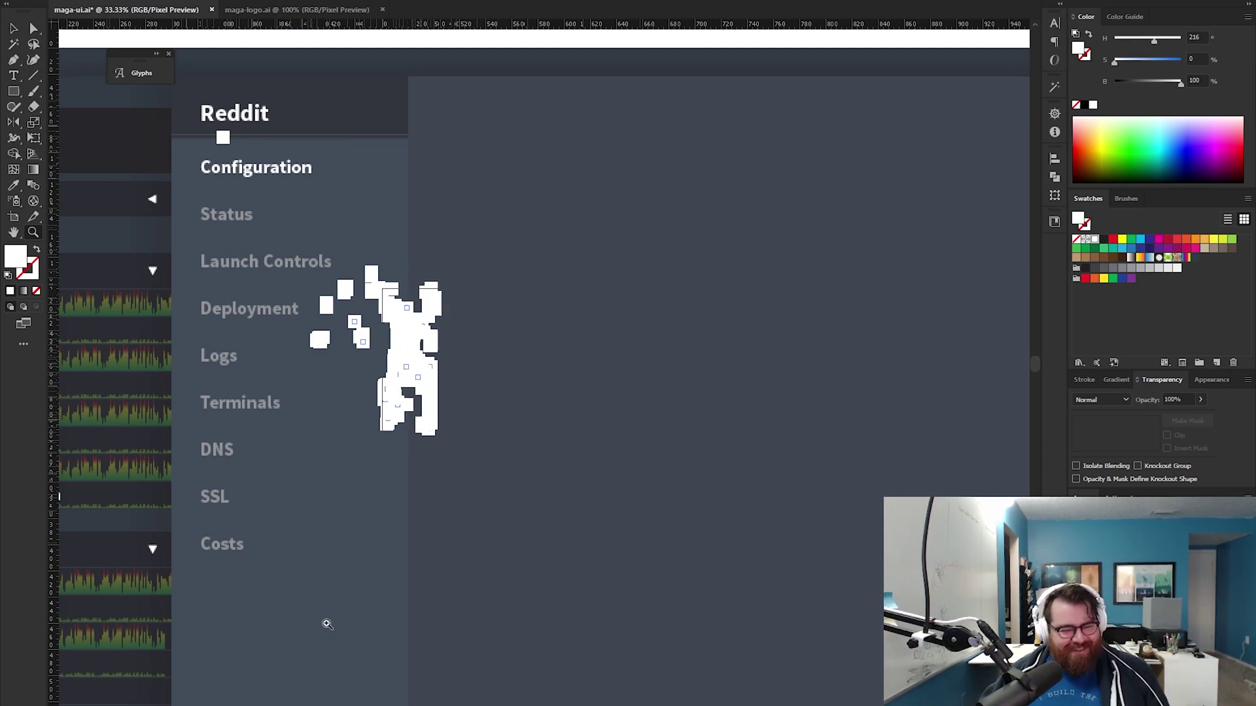
{"action": "right_click", "coordinate": [302, 705]}
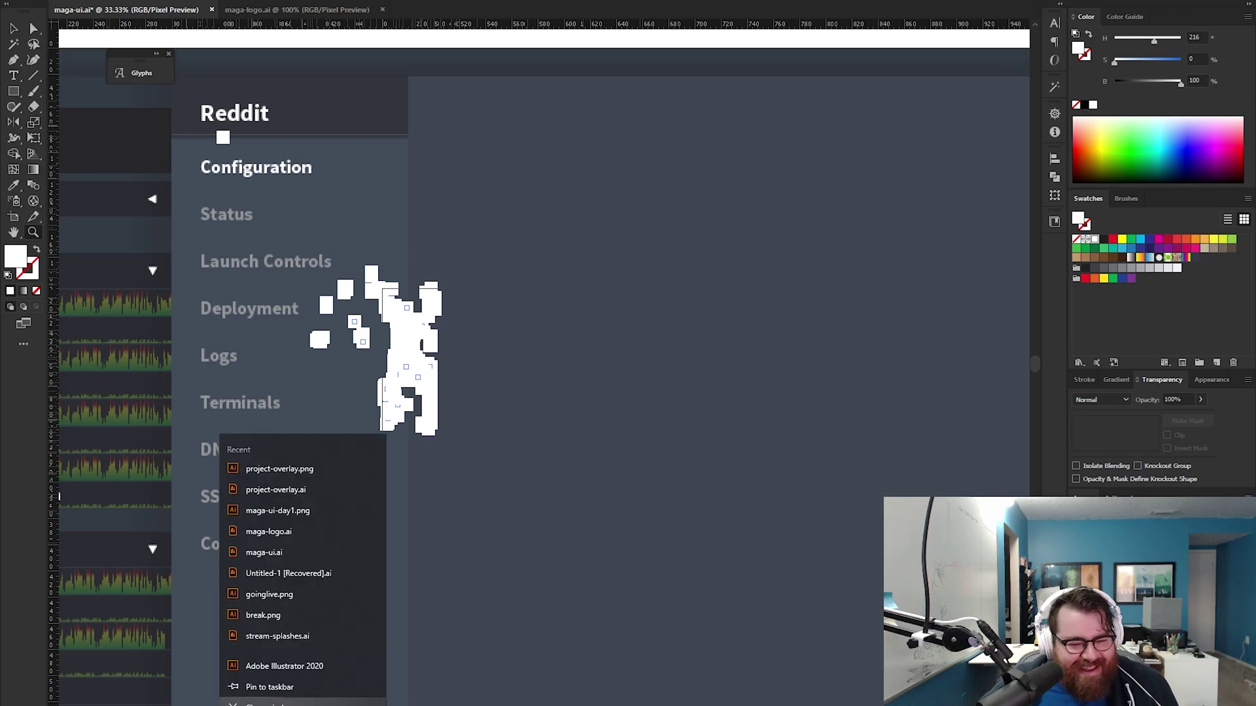
{"action": "left_click", "coordinate": [463, 560]}
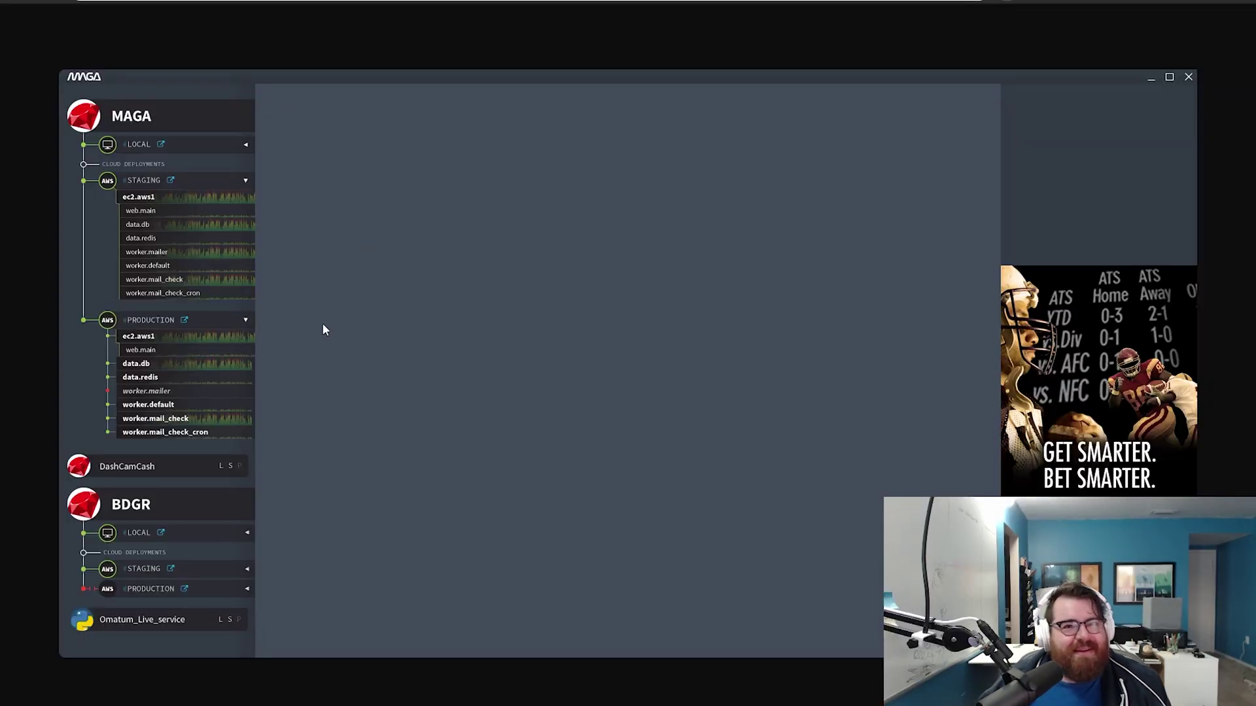
{"action": "key", "text": "super"}
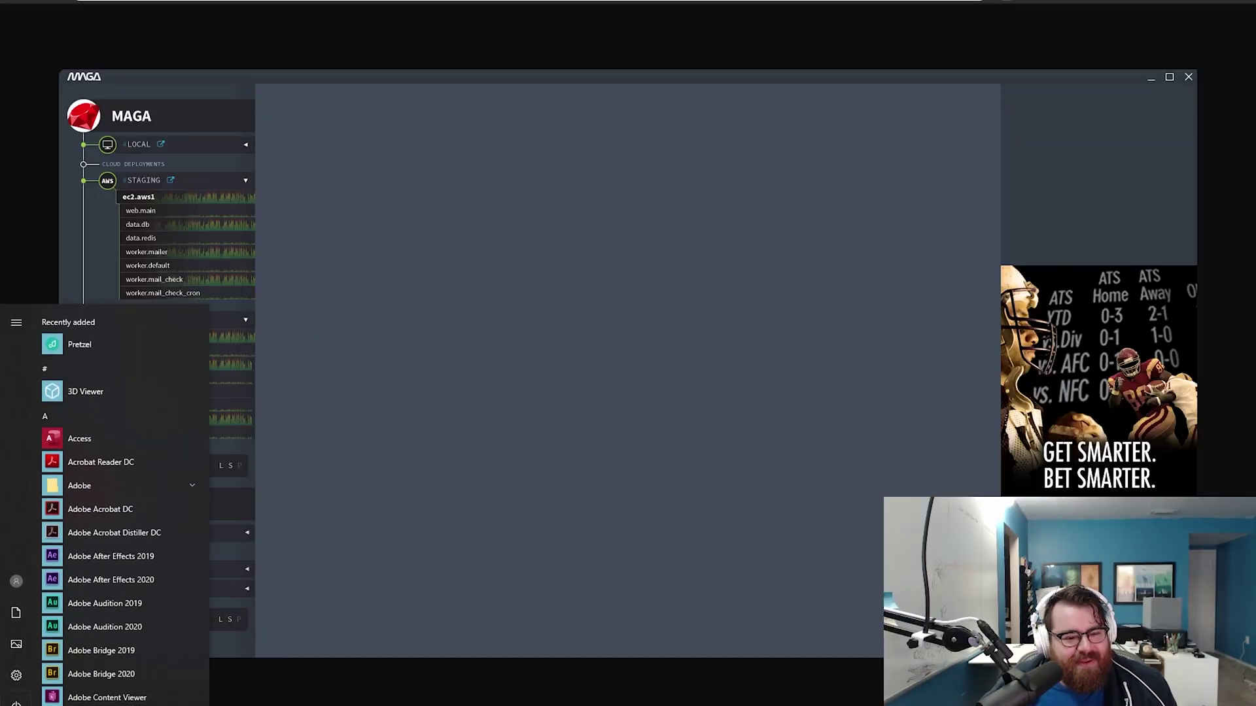
{"action": "scroll", "coordinate": [137, 604], "scroll_direction": "down", "scroll_amount": 3}
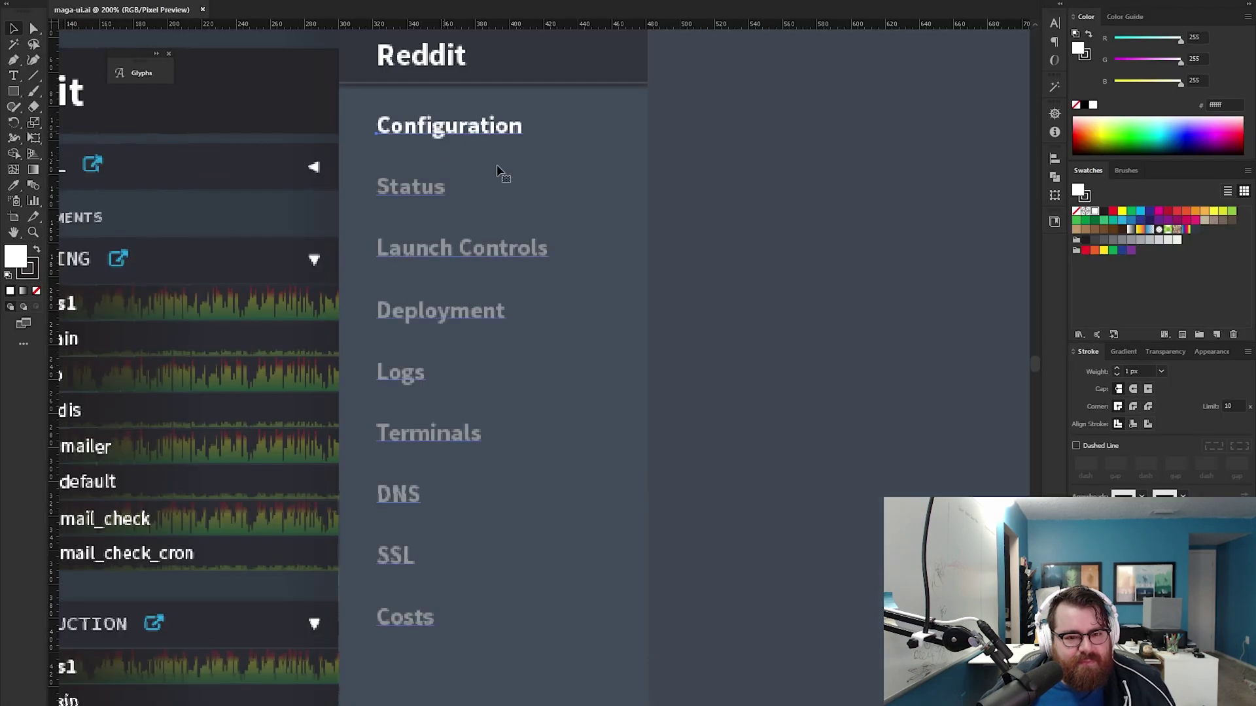
Step: Nudge the whole navigation list one large step down, away from the Reddit header
{"action": "left_click", "coordinate": [509, 170]}
{"action": "key", "text": "shift+Down"}
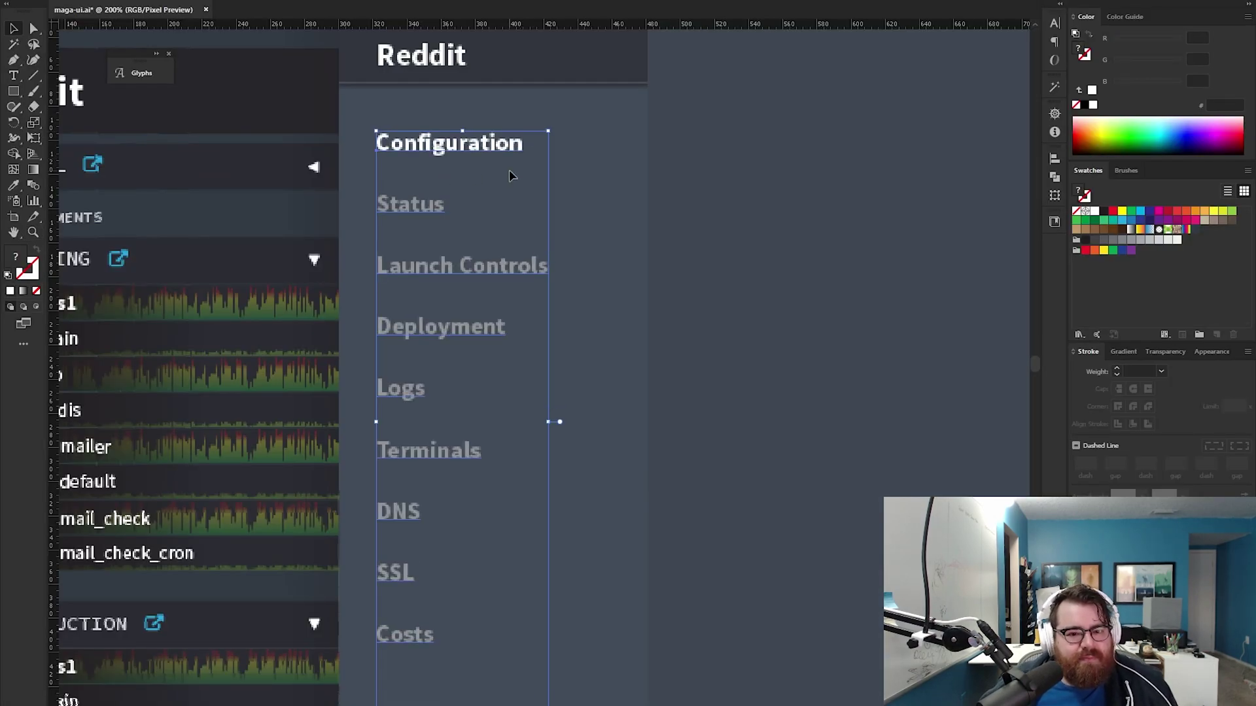
{"action": "left_click", "coordinate": [830, 186]}
Step: Recolour the background rectangle behind the Reddit header with the navigation panel's fill, #414b59
{"action": "key", "text": "z"}
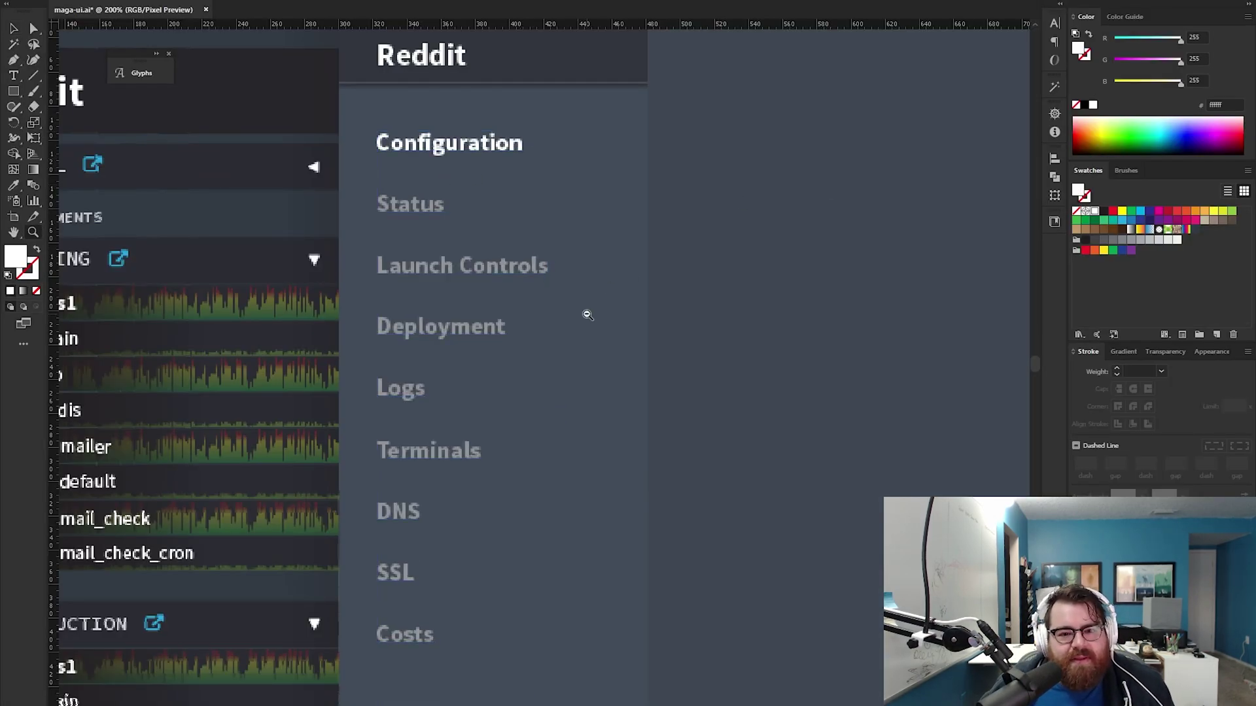
{"action": "left_click", "coordinate": [587, 315], "text": "alt"}
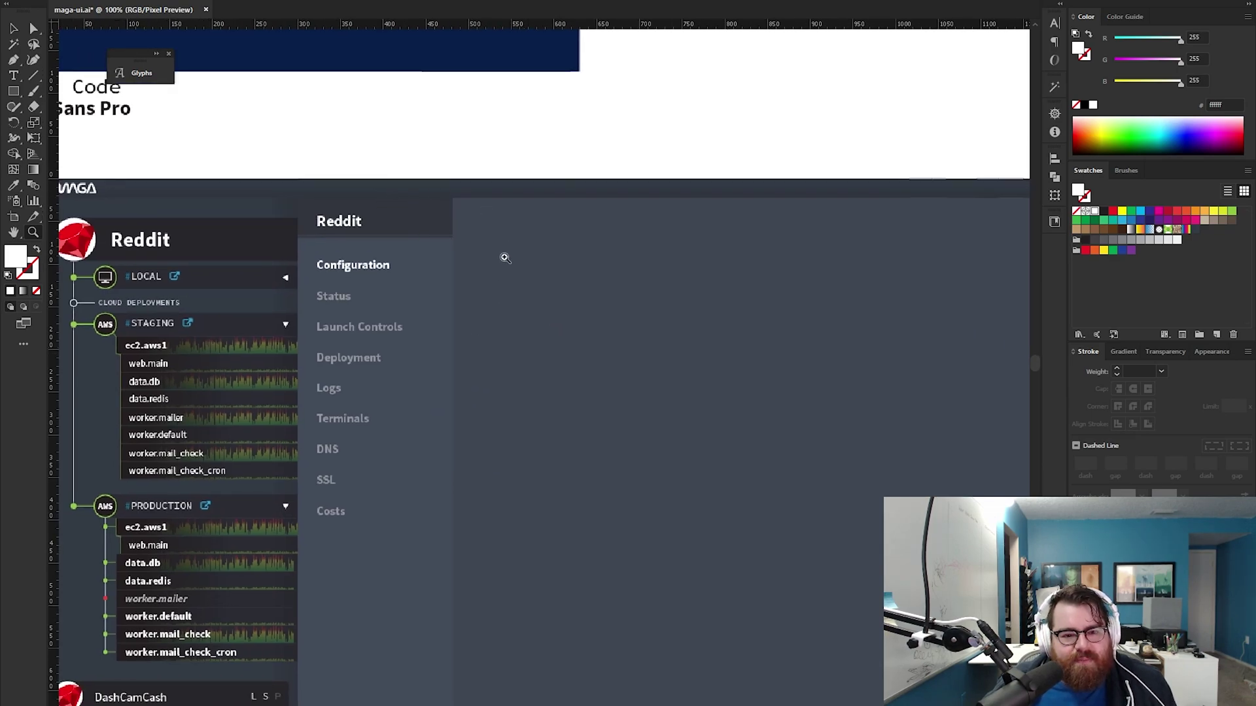
{"action": "left_click", "coordinate": [481, 368]}
{"action": "left_click_drag", "start_coordinate": [414, 221], "coordinate": [584, 414]}
{"action": "key", "text": "a"}
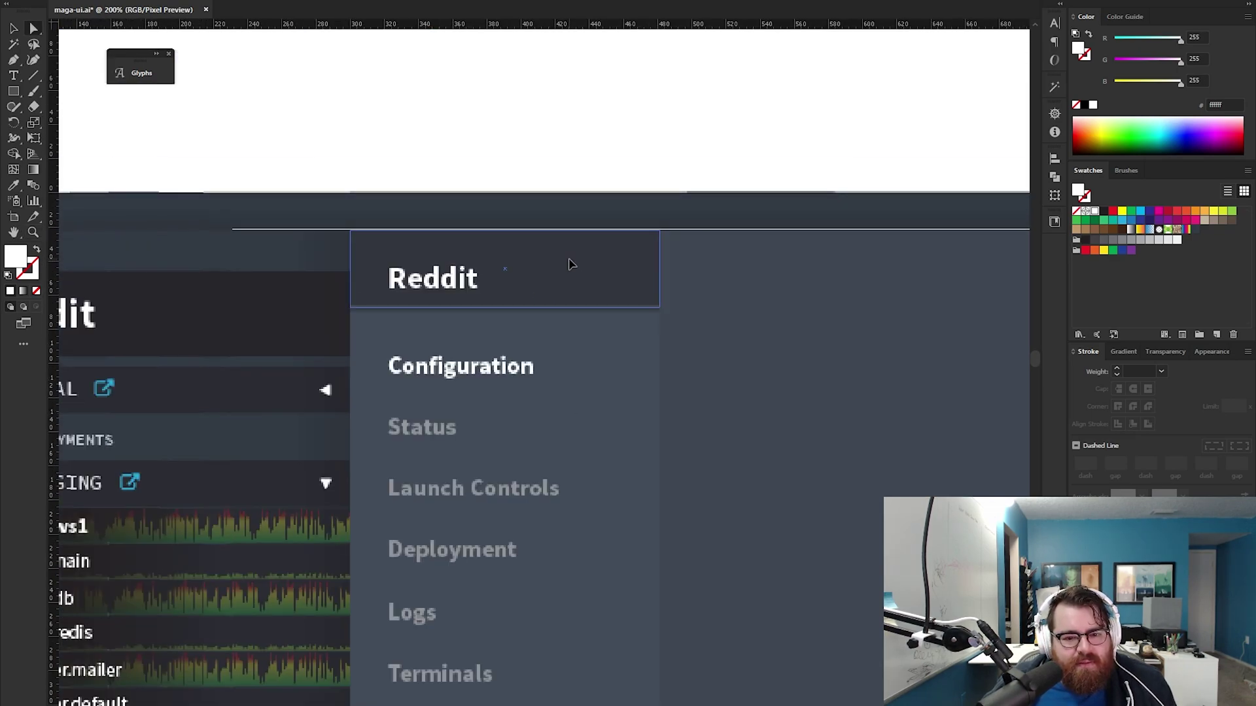
{"action": "left_click", "coordinate": [569, 263]}
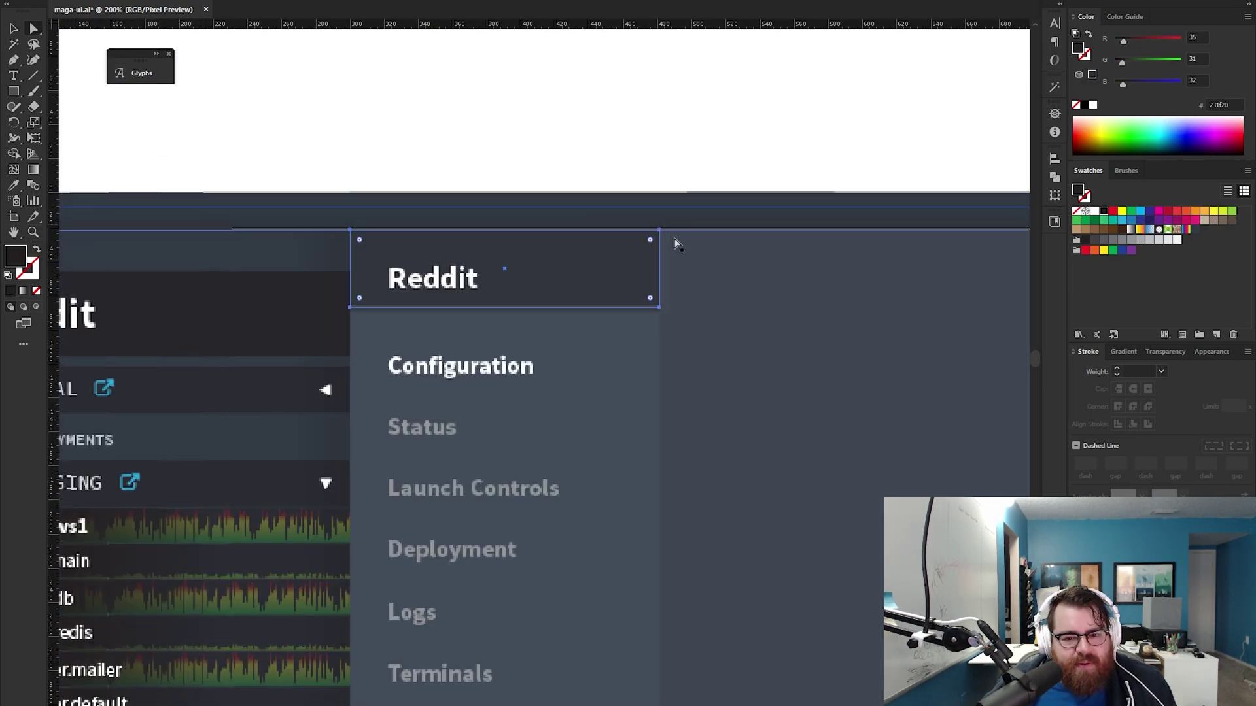
{"action": "key", "text": "i"}
{"action": "left_click", "coordinate": [594, 345]}
{"action": "key", "text": "v"}
{"action": "left_click", "coordinate": [720, 316]}
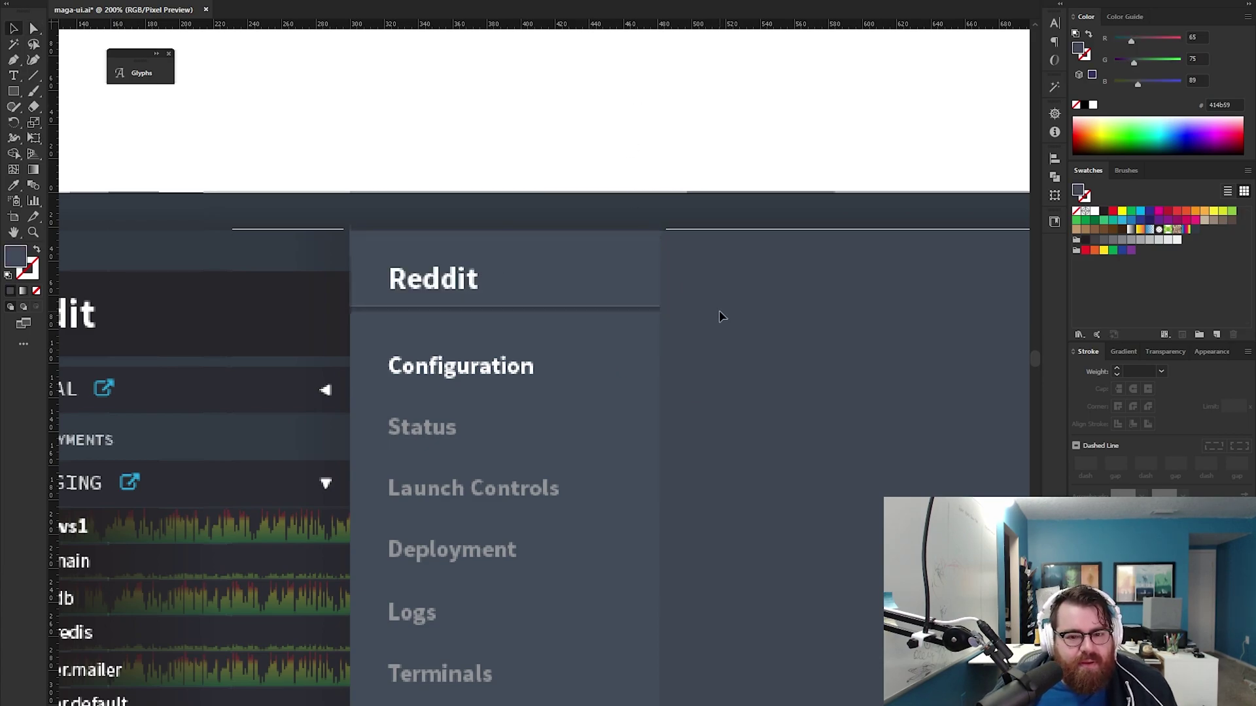
Step: Set the opacity of the gradient shadow strip beneath the Reddit header to 10%
{"action": "key", "text": "z"}
{"action": "left_click", "coordinate": [572, 339]}
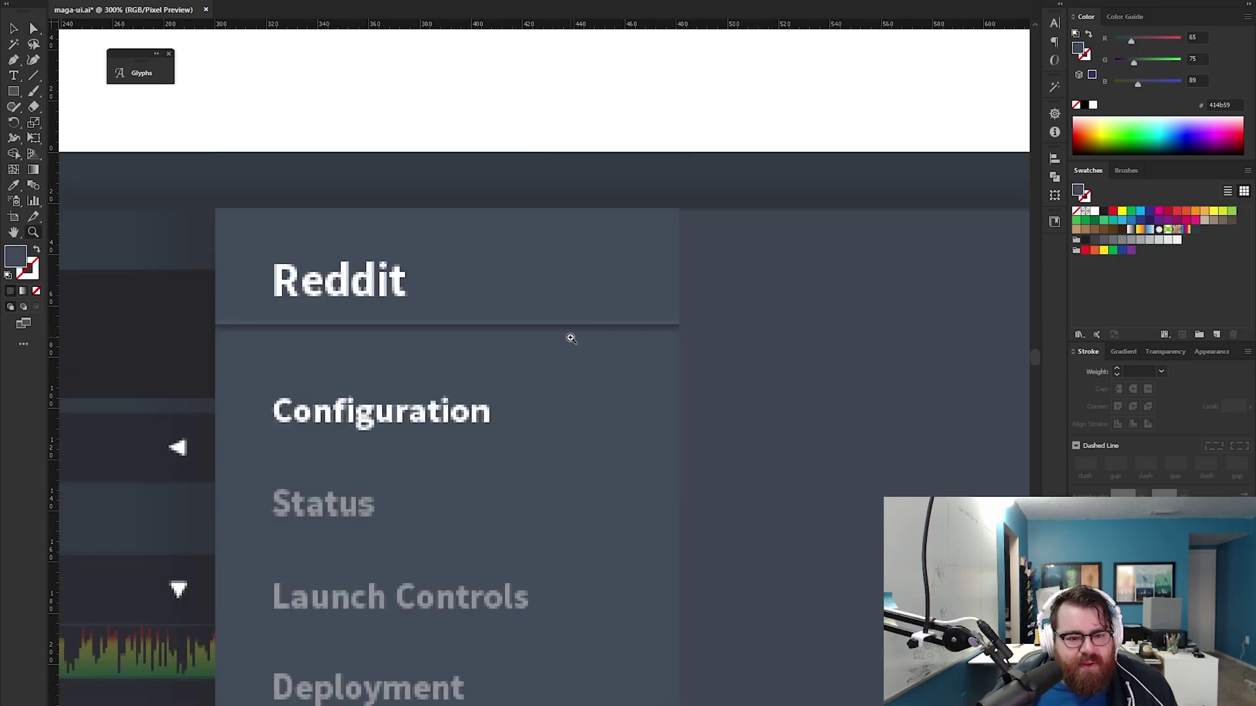
{"action": "key", "text": "v"}
{"action": "left_click", "coordinate": [598, 324]}
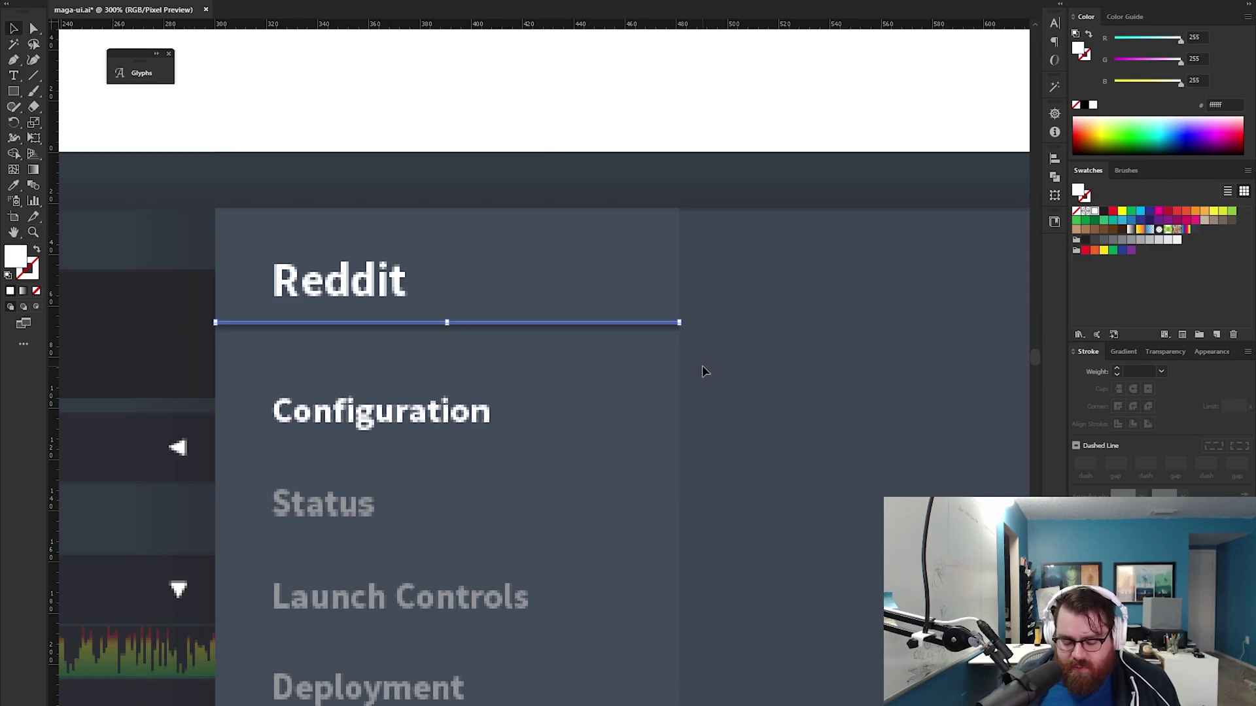
{"action": "left_click", "coordinate": [703, 371]}
{"action": "left_click", "coordinate": [650, 328]}
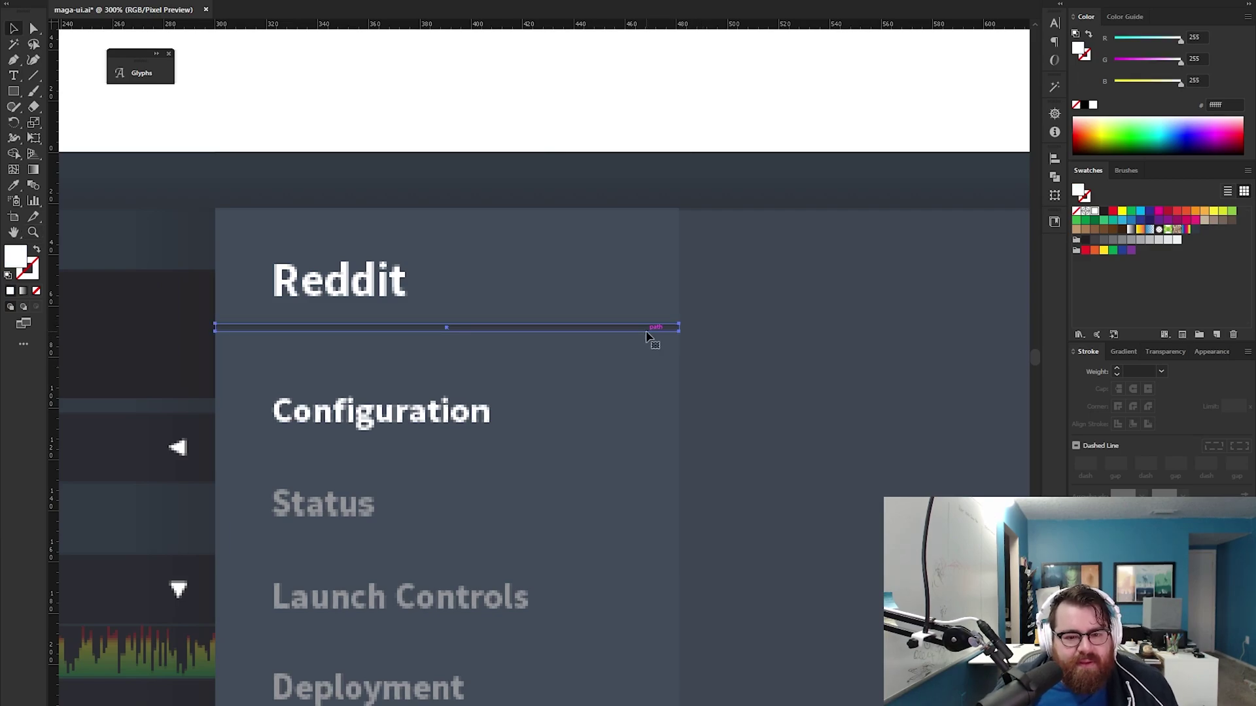
{"action": "left_click", "coordinate": [646, 332]}
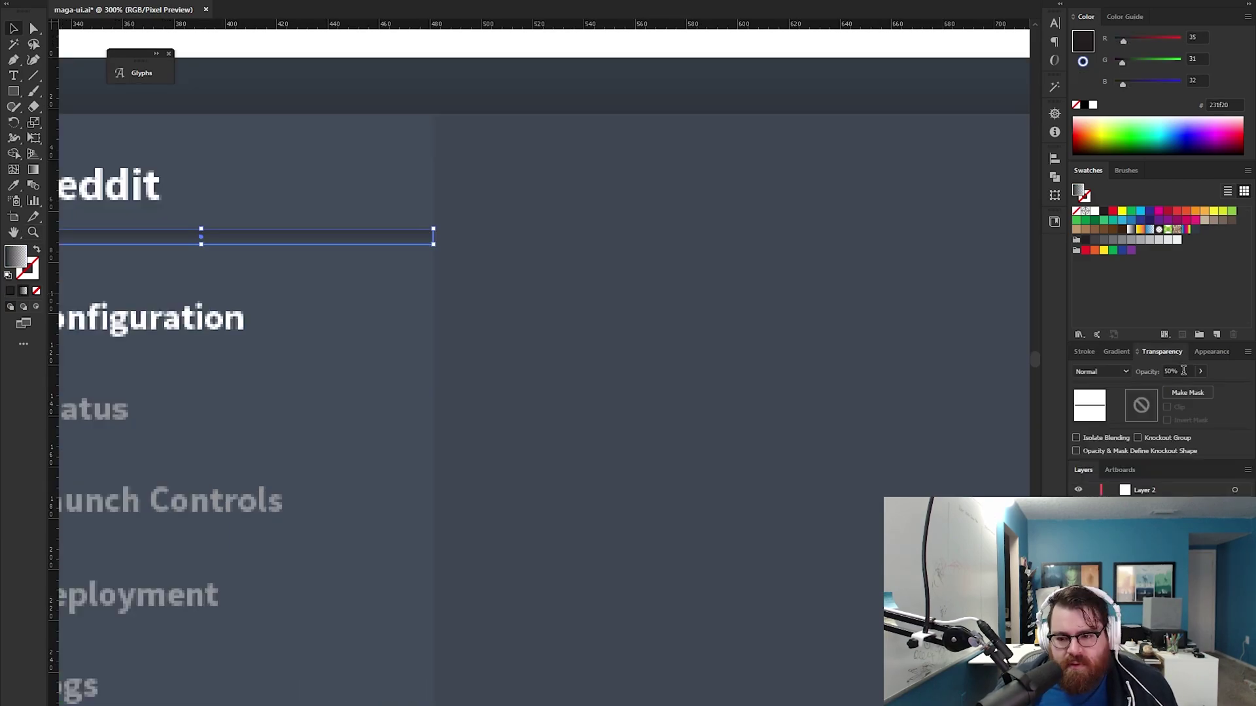
{"action": "left_click_drag", "start_coordinate": [1183, 371], "coordinate": [1090, 366]}
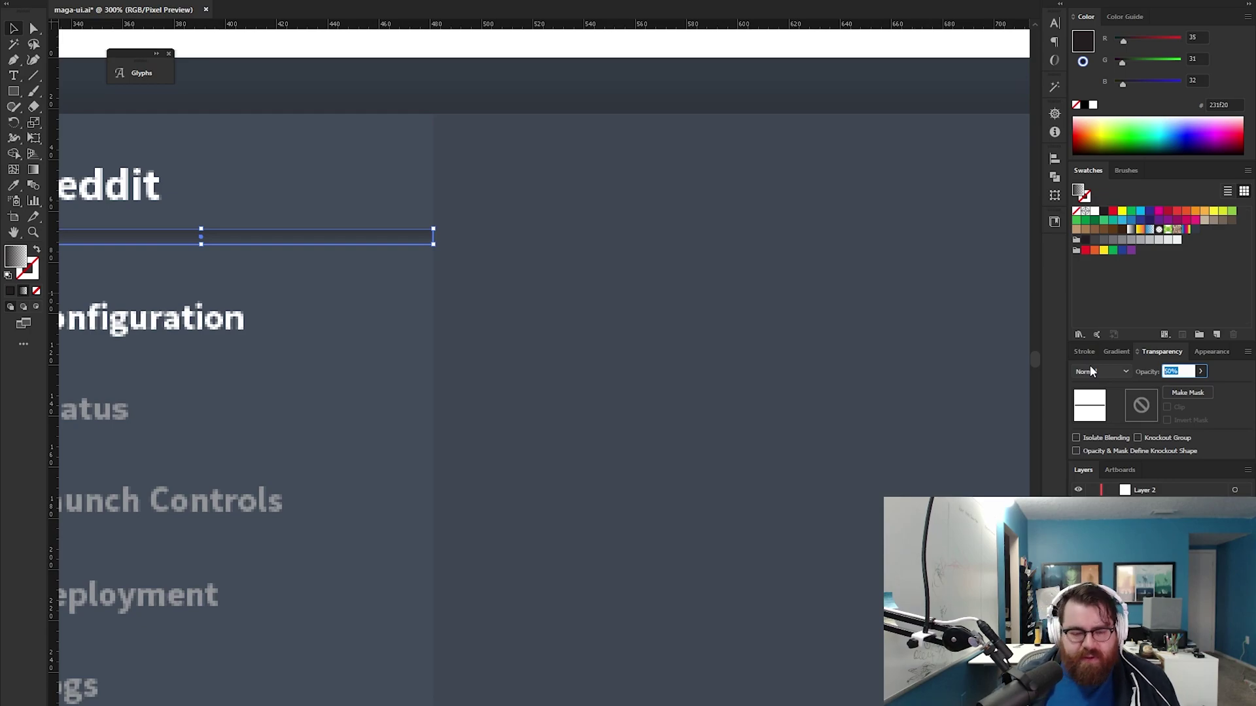
{"action": "type", "text": "10"}
{"action": "key", "text": "Return"}
{"action": "left_click", "coordinate": [507, 189]}
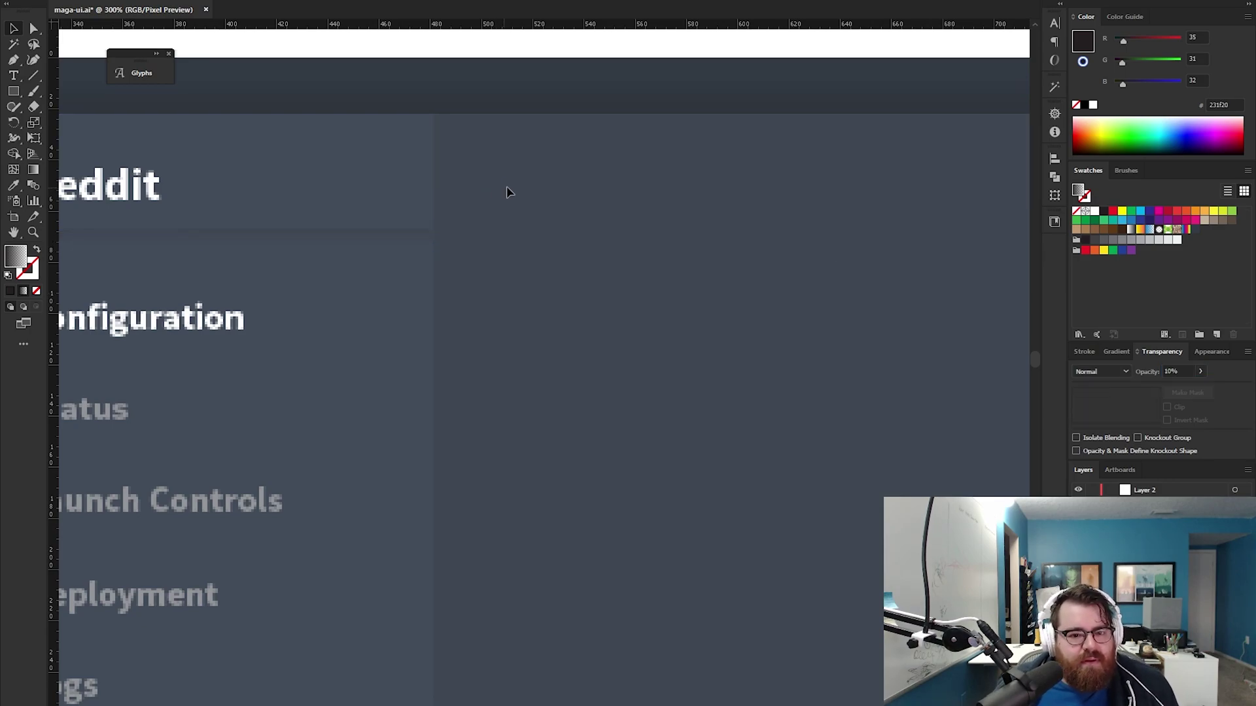
Step: Set the opacity of the shadow strip between the Reddit title and Configuration to 20%
{"action": "left_click_drag", "start_coordinate": [275, 242], "coordinate": [703, 279]}
{"action": "left_click", "coordinate": [620, 281]}
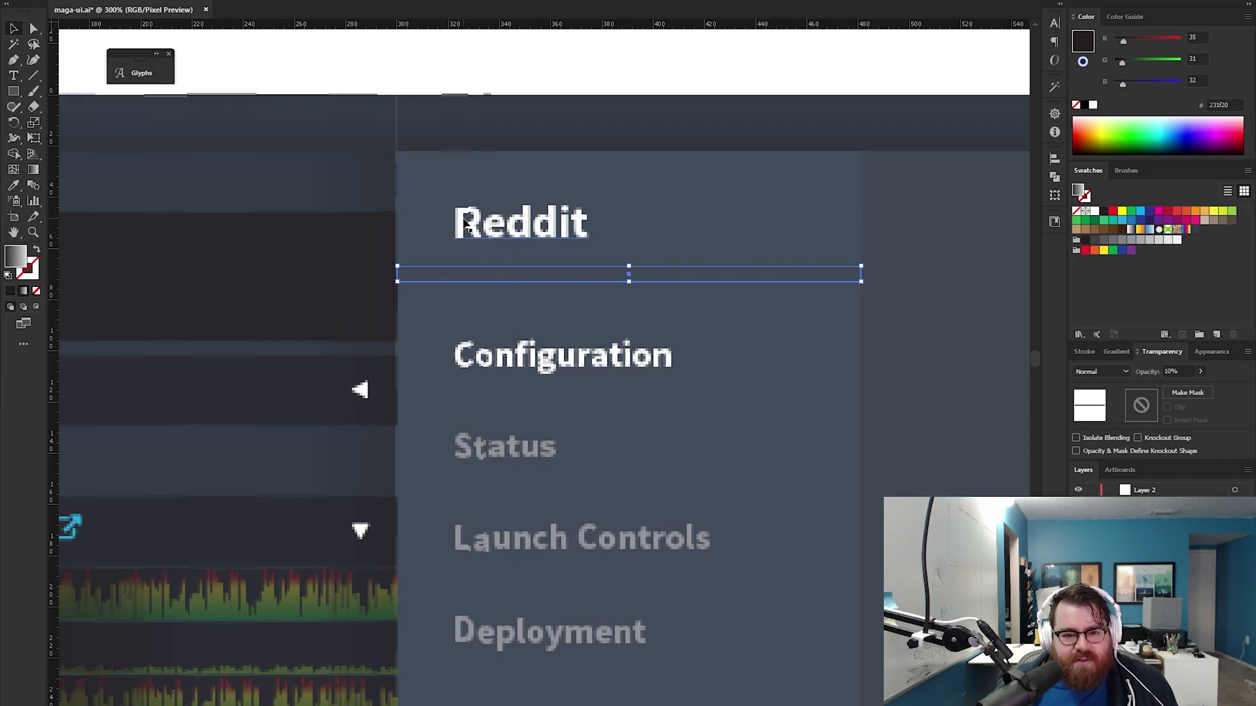
{"action": "left_click_drag", "start_coordinate": [1188, 371], "coordinate": [1118, 372]}
{"action": "type", "text": "20"}
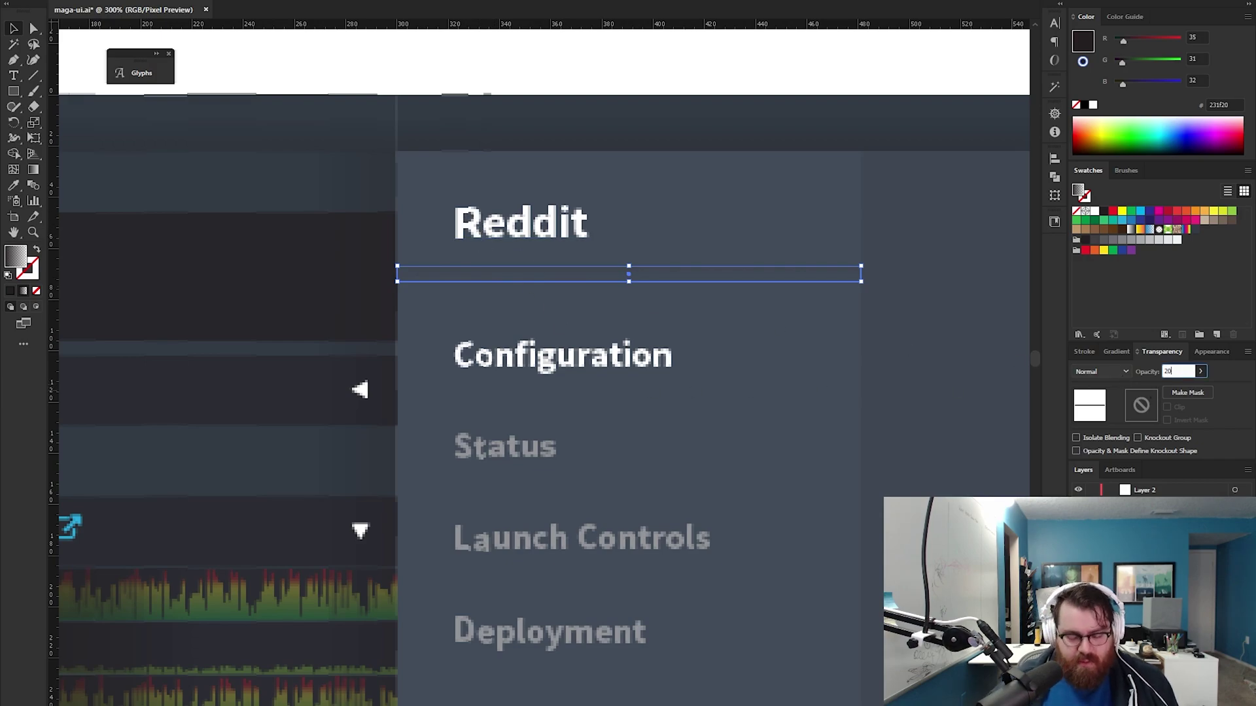
{"action": "key", "text": "Return"}
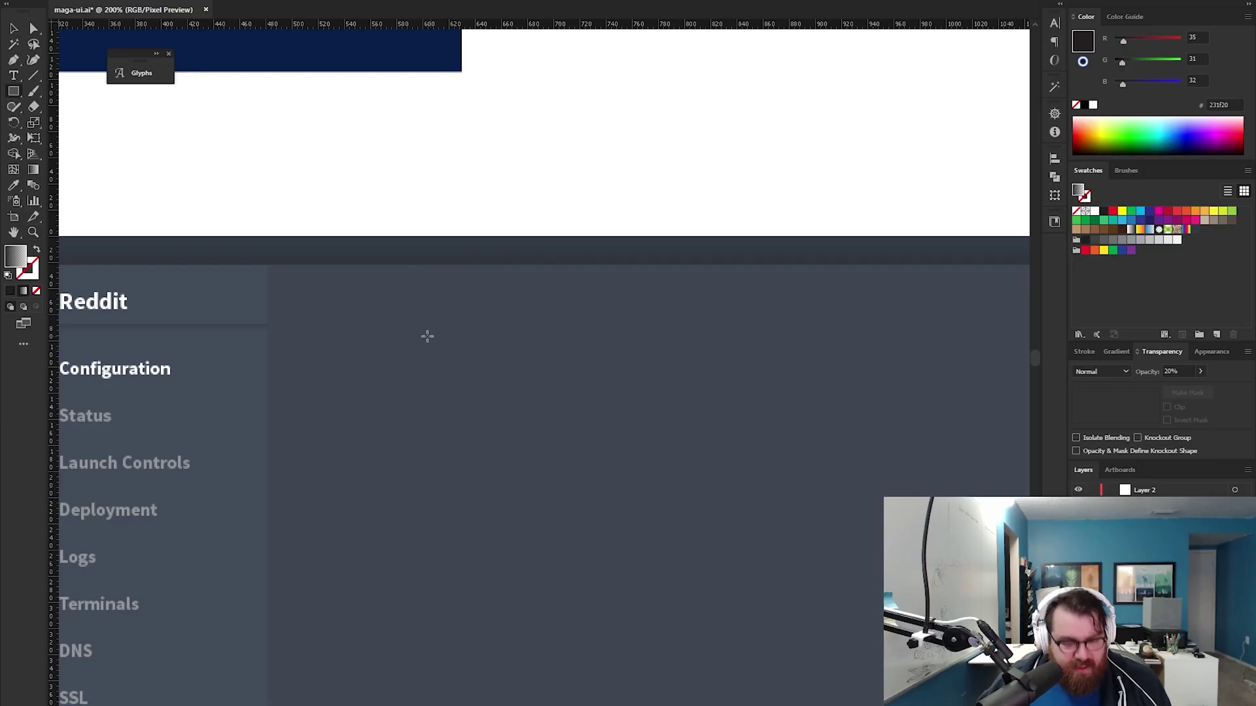
Step: Draw a header-height rectangle in the content area directly beside the Reddit header and fill it with the header's colour
{"action": "left_click_drag", "start_coordinate": [337, 415], "coordinate": [390, 402]}
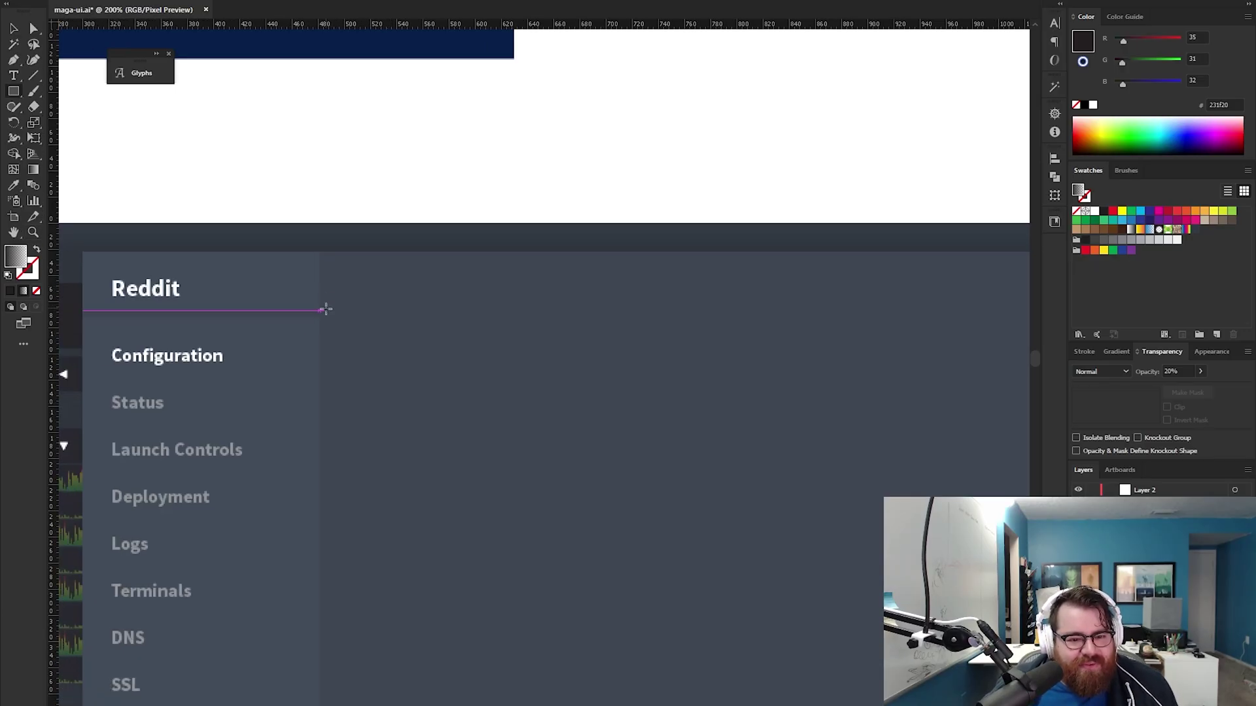
{"action": "mouse_move", "coordinate": [321, 310]}
{"action": "left_mouse_down"}
{"action": "mouse_move", "coordinate": [325, 253]}
{"action": "mouse_move", "coordinate": [660, 250]}
{"action": "left_mouse_up"}
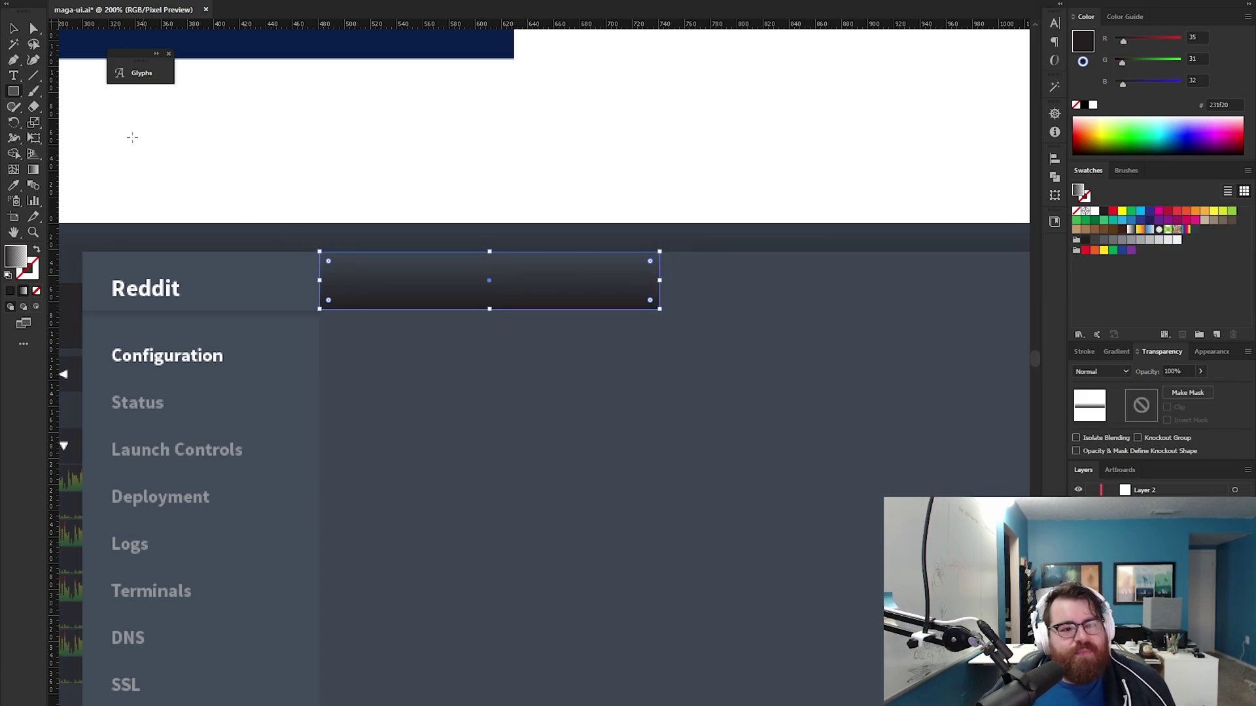
{"action": "left_click", "coordinate": [14, 28]}
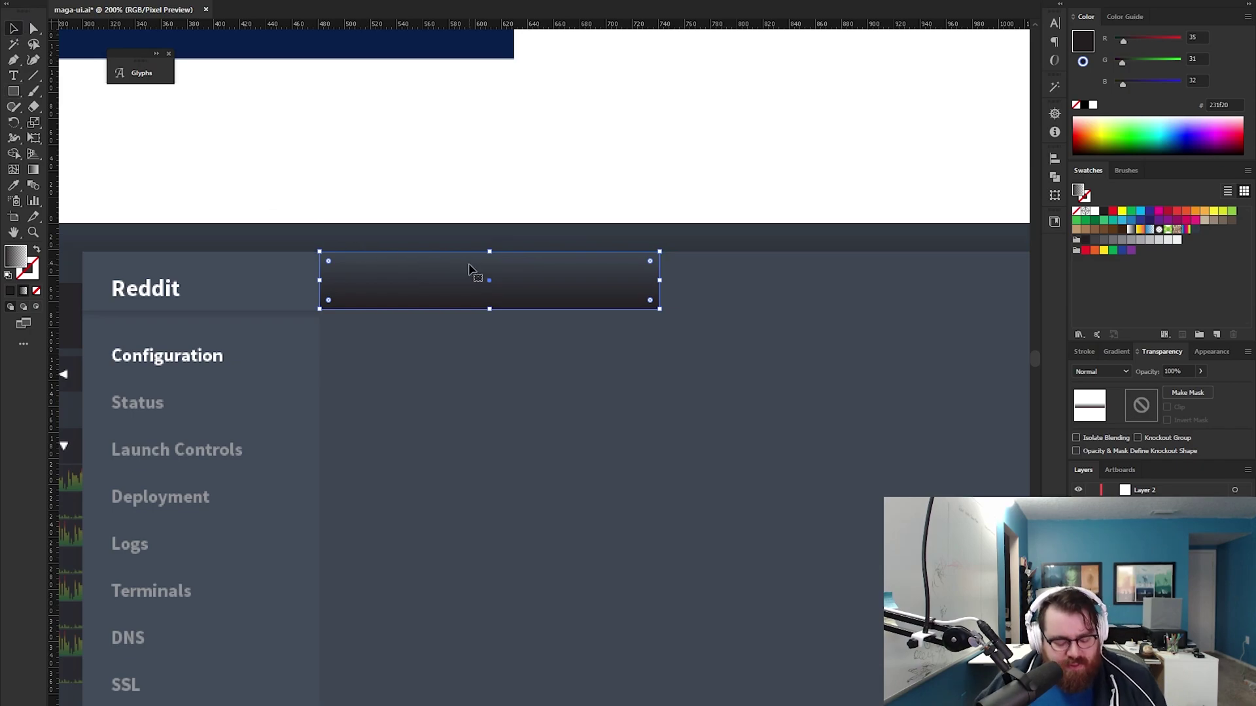
{"action": "key", "text": "i"}
{"action": "left_click", "coordinate": [281, 281]}
{"action": "key", "text": "v"}
{"action": "key", "text": "z"}
{"action": "left_click", "coordinate": [661, 308], "text": "alt"}
{"action": "left_click_drag", "start_coordinate": [701, 397], "coordinate": [666, 306]}
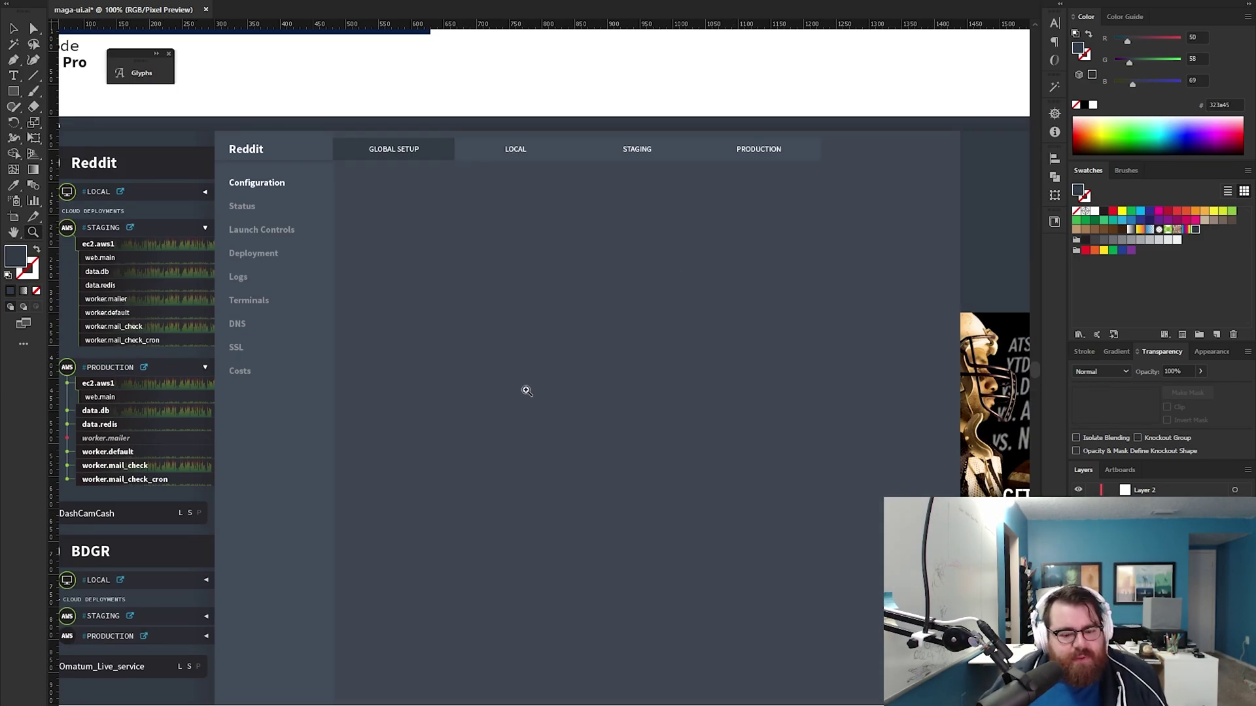
Step: Switch to Sublime Text and look through boxfile.yml, from the run configuration down to the worker and cron sections
{"action": "key", "text": "super"}
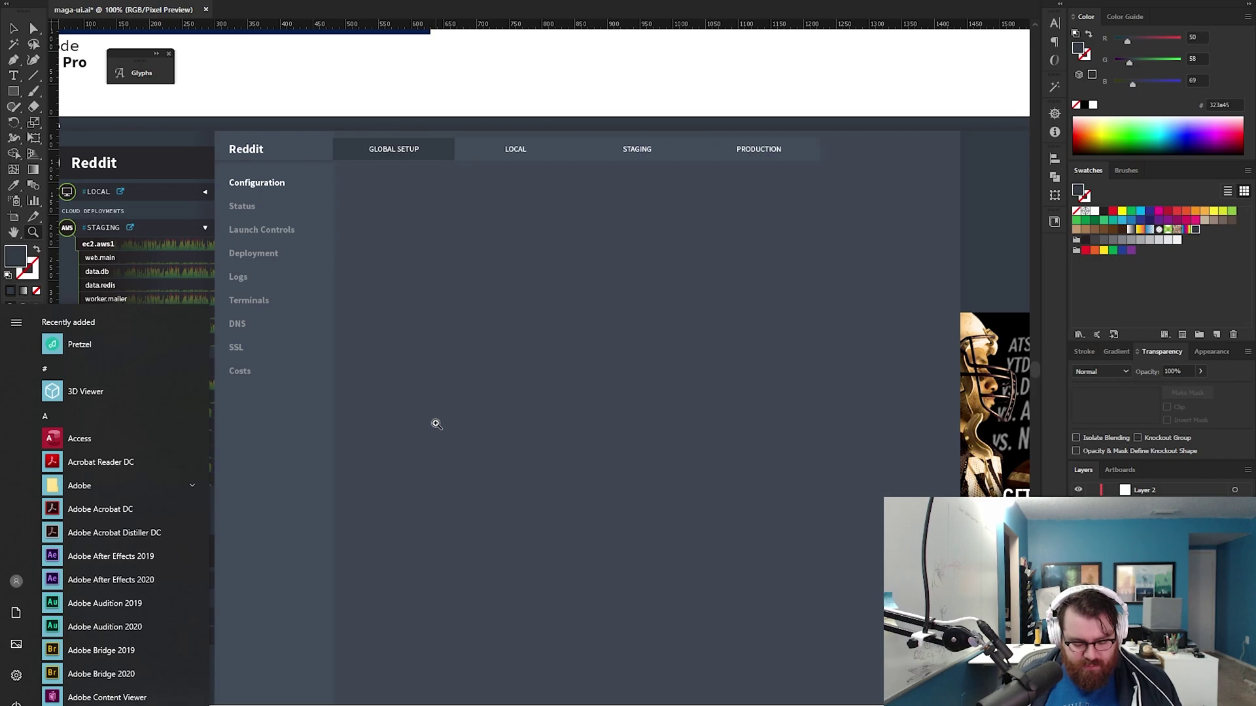
{"action": "type", "text": "su"}
{"action": "key", "text": "Return"}
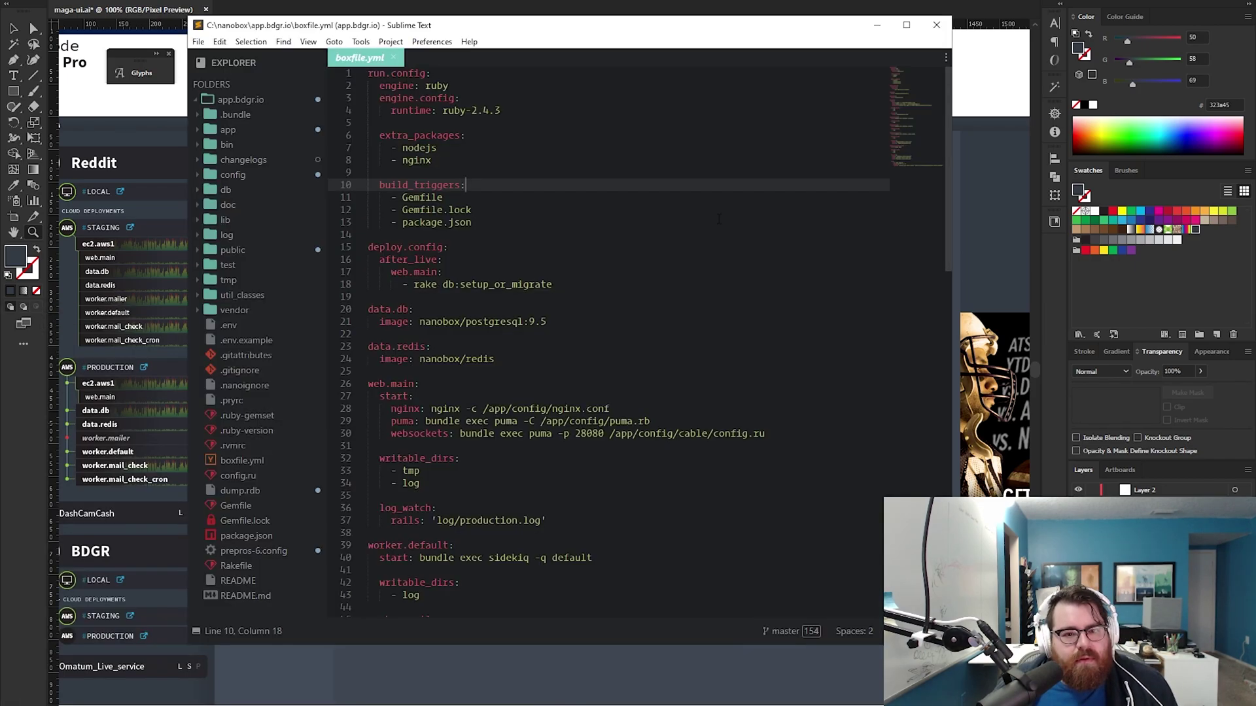
{"action": "left_click", "coordinate": [590, 175]}
{"action": "scroll", "coordinate": [549, 221], "scroll_direction": "down", "scroll_amount": 15}
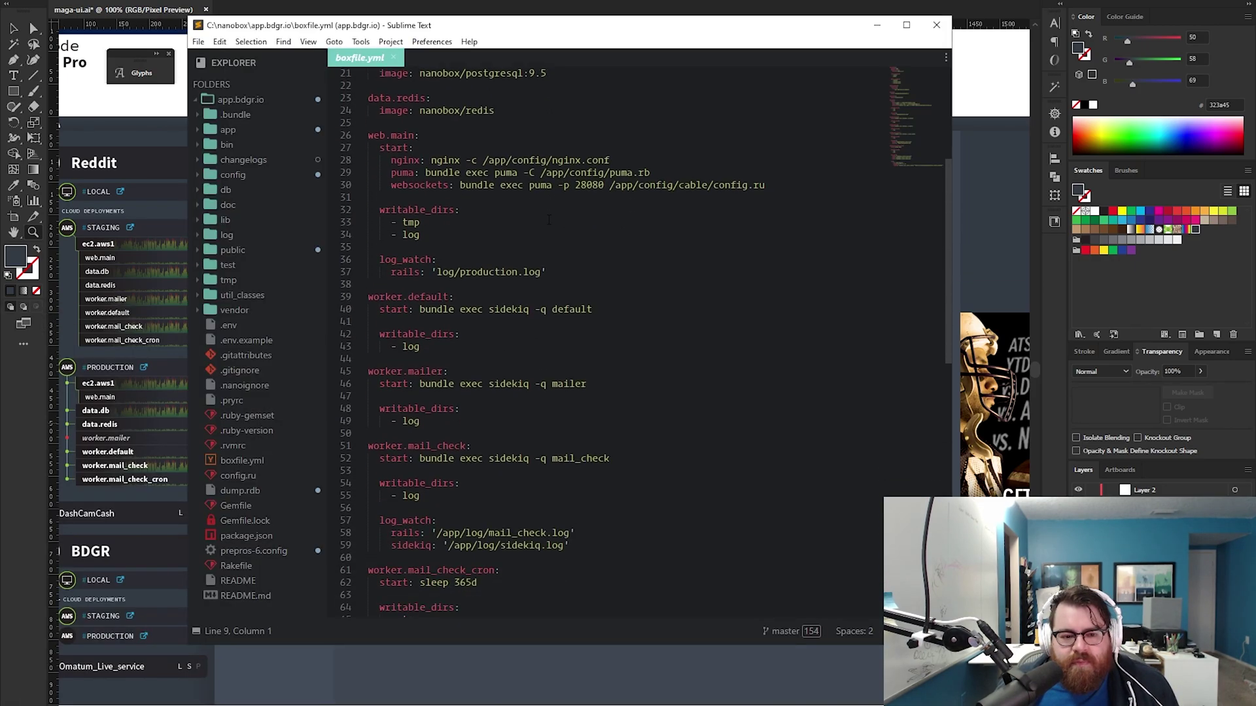
{"action": "scroll", "coordinate": [552, 223], "scroll_direction": "up", "scroll_amount": 4}
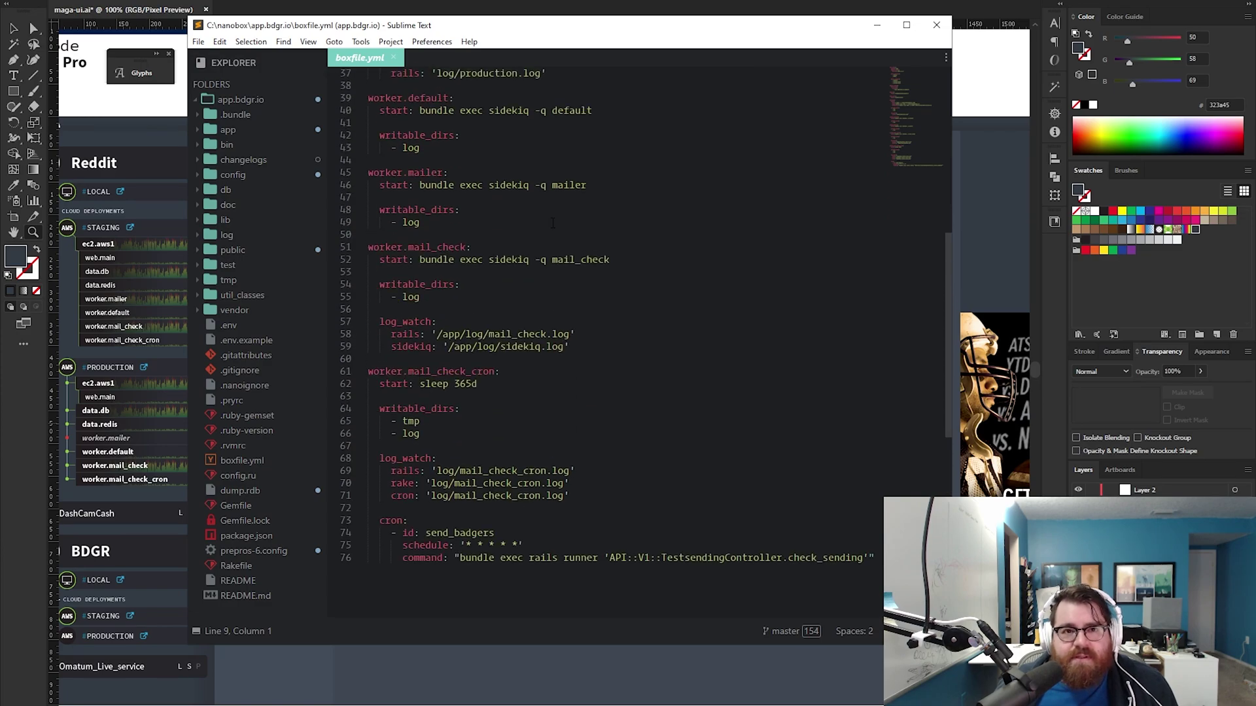
{"action": "scroll", "coordinate": [553, 223], "scroll_direction": "up", "scroll_amount": 12}
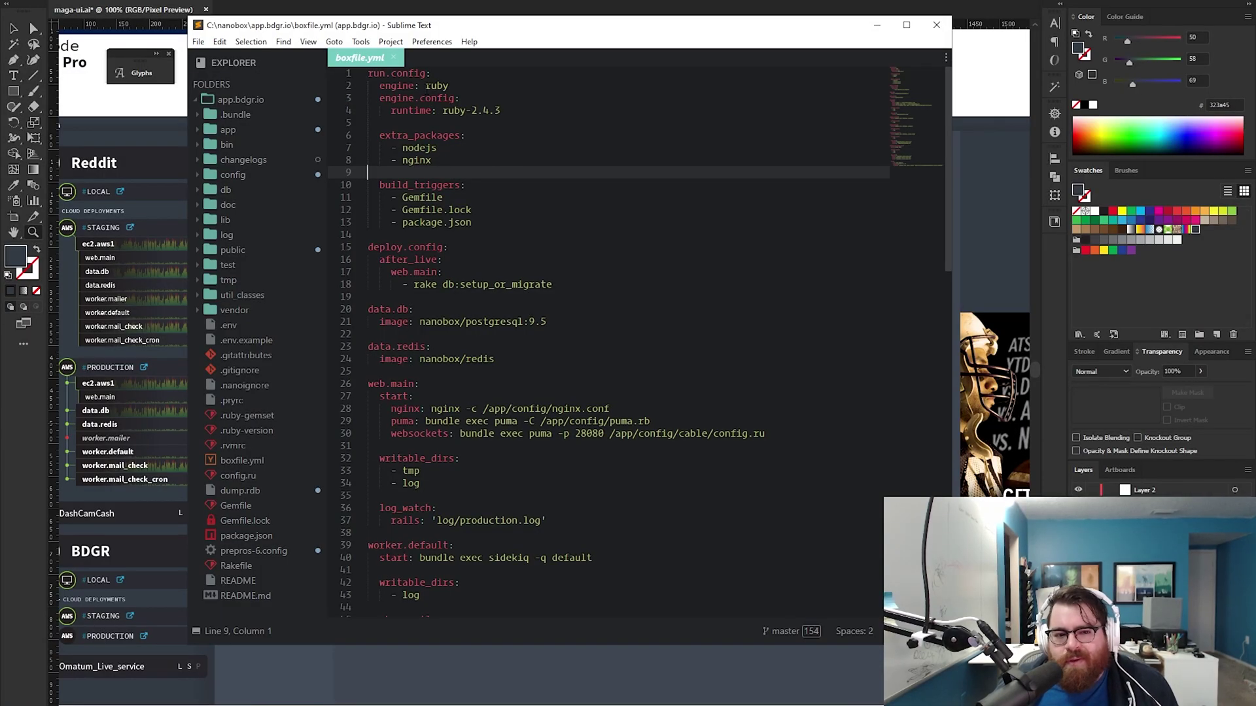
Step: Open a blank Notepad document and write the JSON-style outline {'run.config':[]}
{"action": "key", "text": "super"}
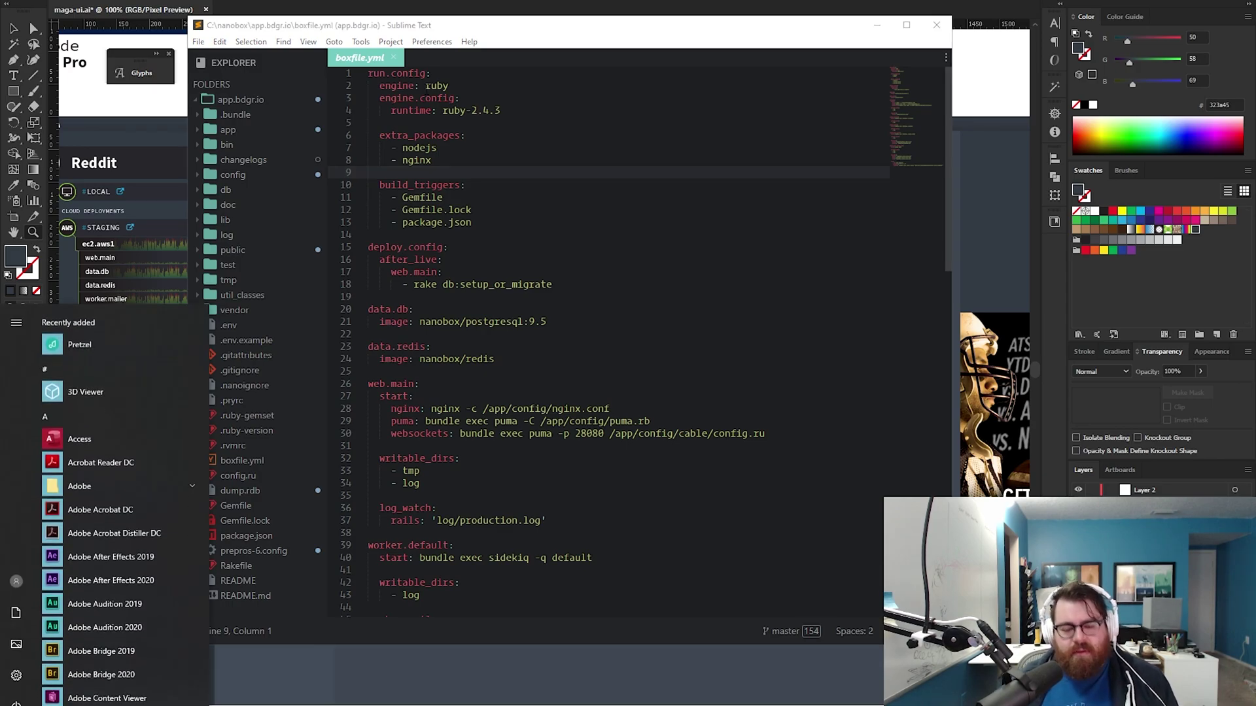
{"action": "type", "text": "notepad"}
{"action": "key", "text": "Return"}
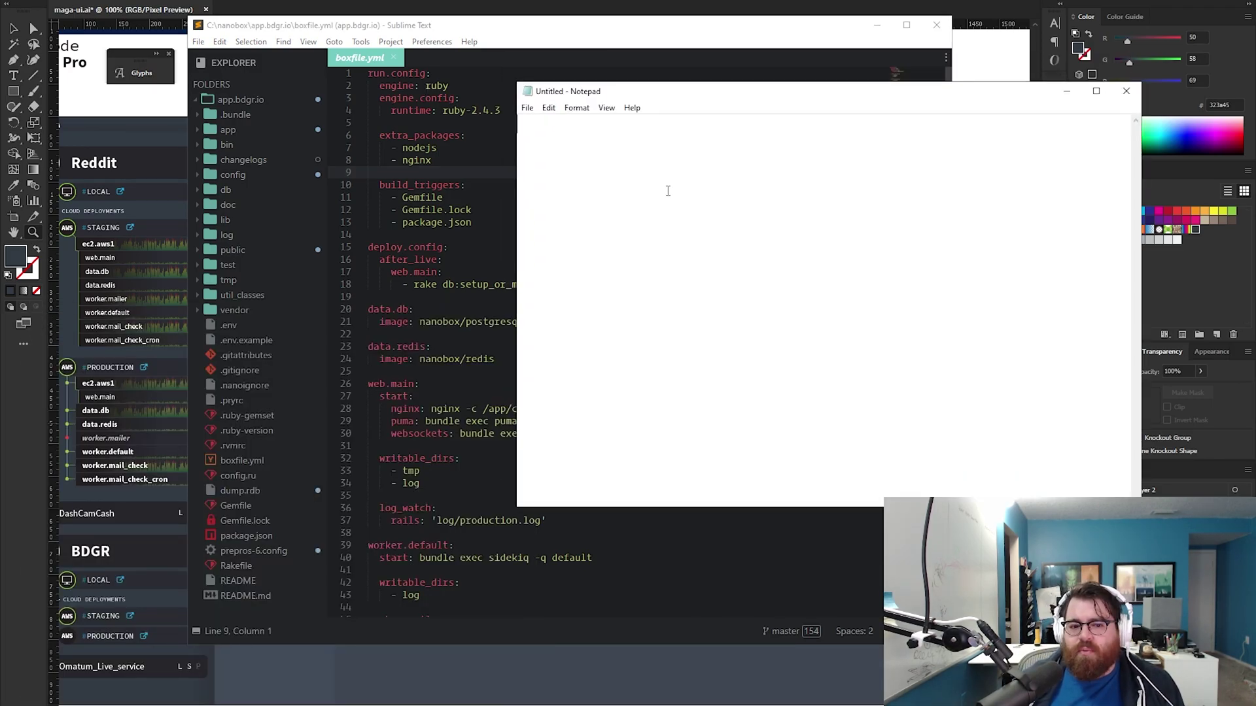
{"action": "type", "text": "{'"}
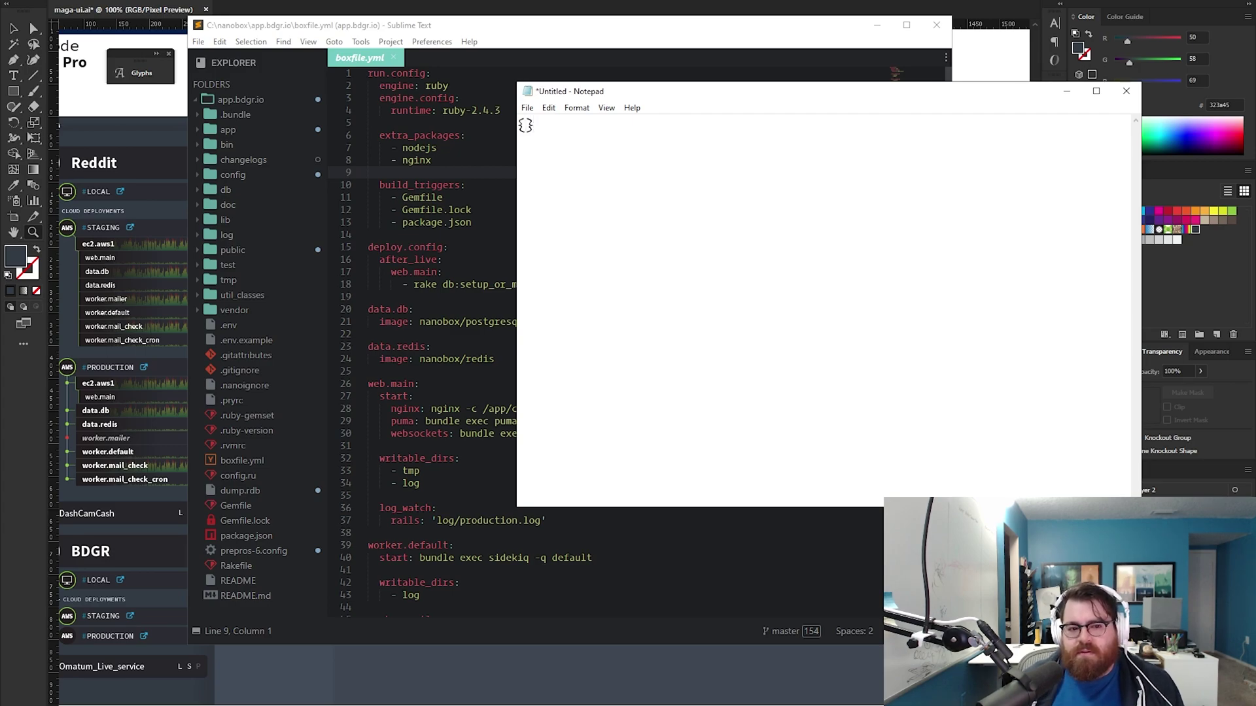
{"action": "type", "text": "run"}
{"action": "key", "text": "BackSpace"}
{"action": "key", "text": "BackSpace"}
{"action": "key", "text": "BackSpace"}
{"action": "type", "text": "'run.config'"}
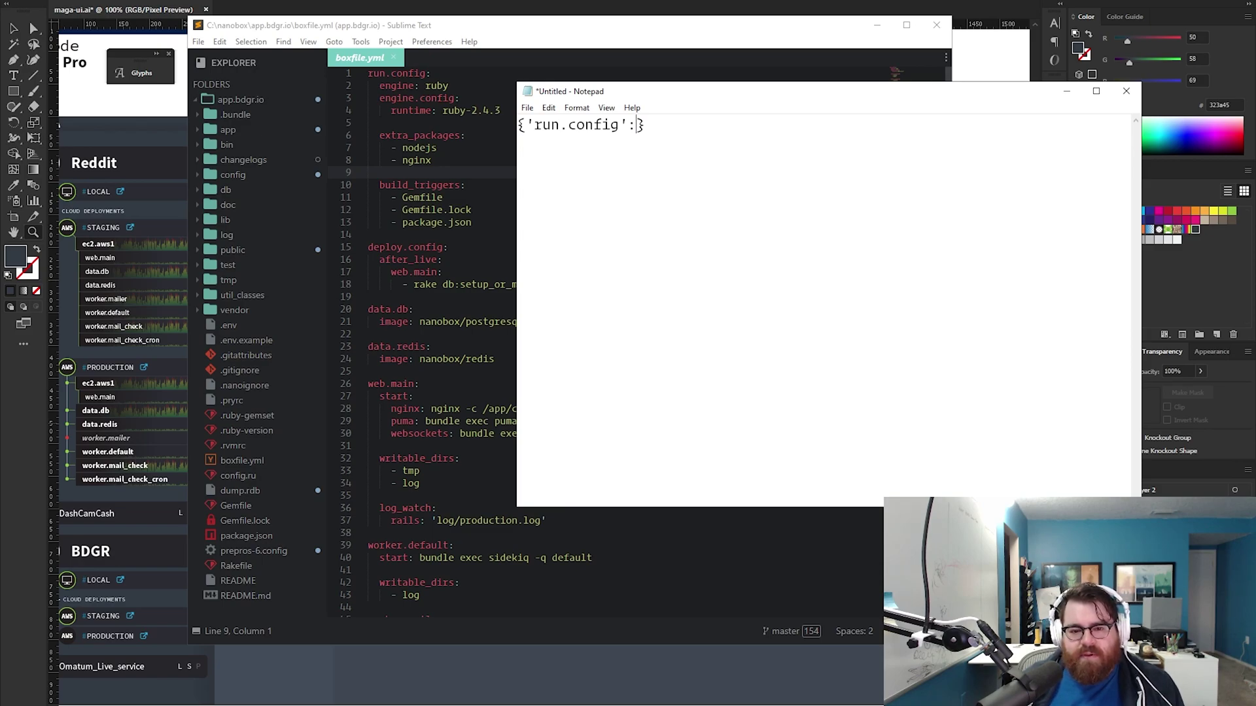
{"action": "type", "text": ":[]"}
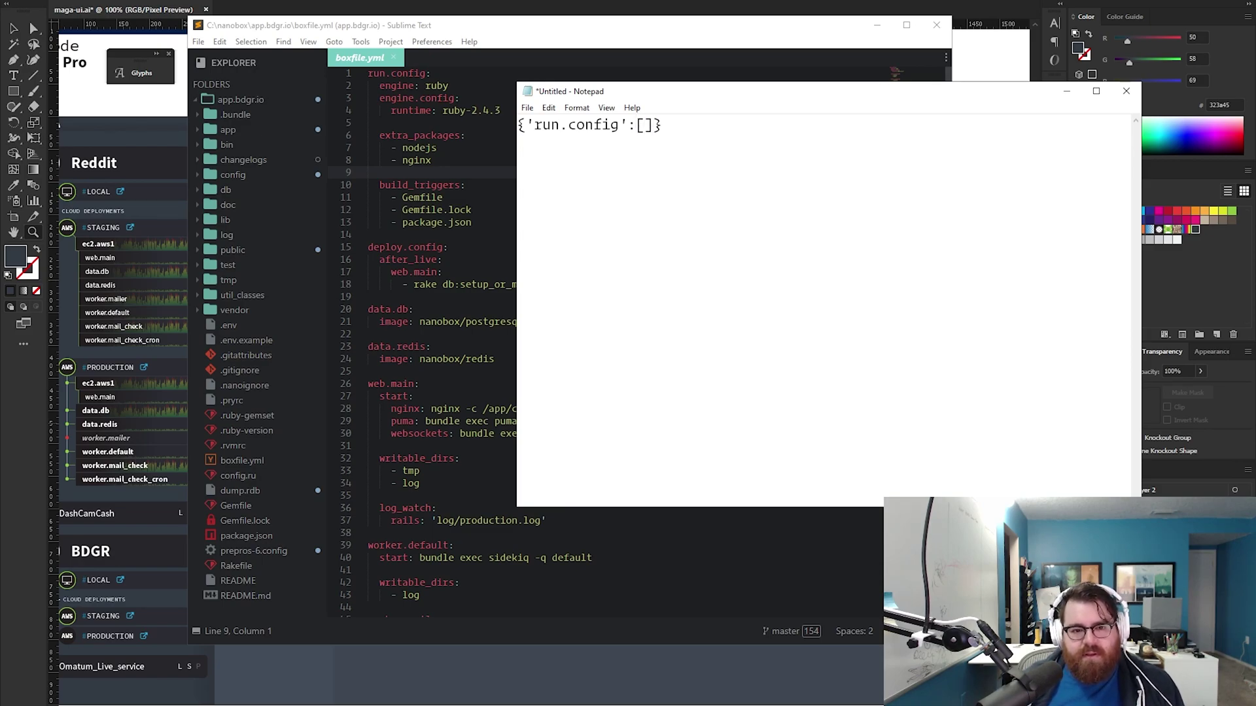
Step: Add an object inside the run.config array with the key 'engine' and the value 'ruby'
{"action": "type", "text": "{}"}
{"action": "type", "text": "engin"}
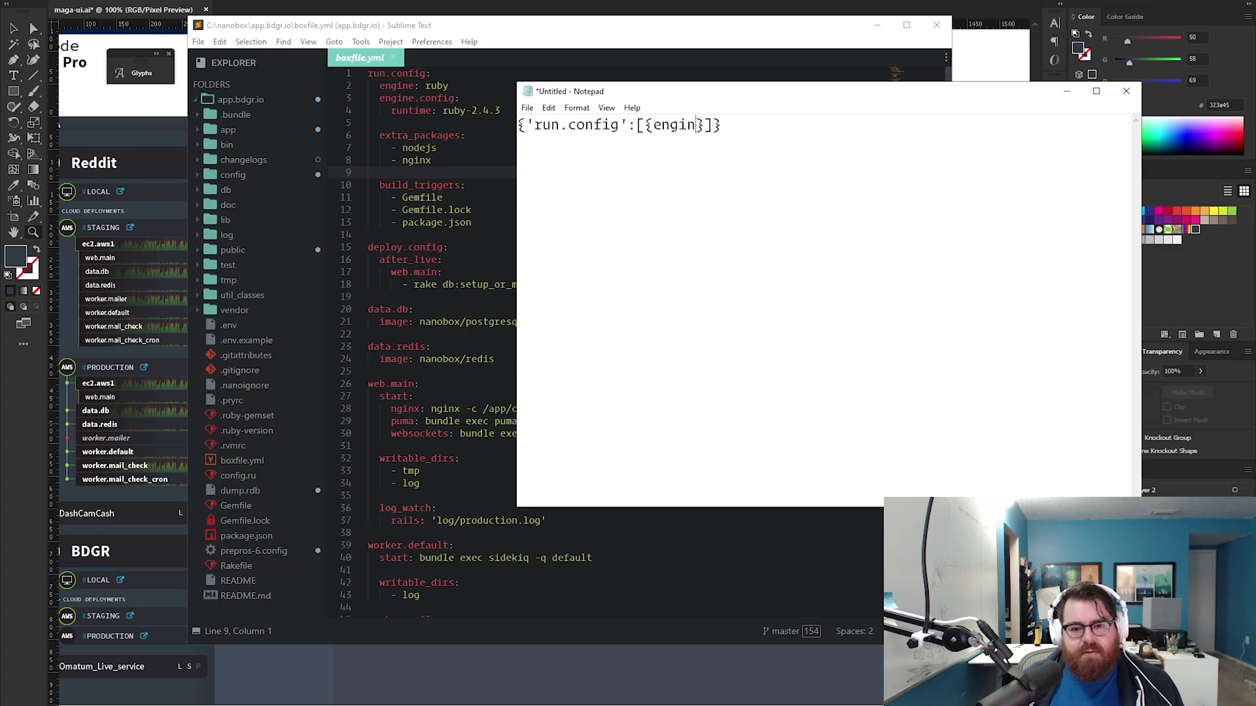
{"action": "key", "text": "BackSpace"}
{"action": "key", "text": "BackSpace"}
{"action": "key", "text": "BackSpace"}
{"action": "key", "text": "BackSpace"}
{"action": "key", "text": "BackSpace"}
{"action": "type", "text": "'engi"}
{"action": "type", "text": "ne'"}
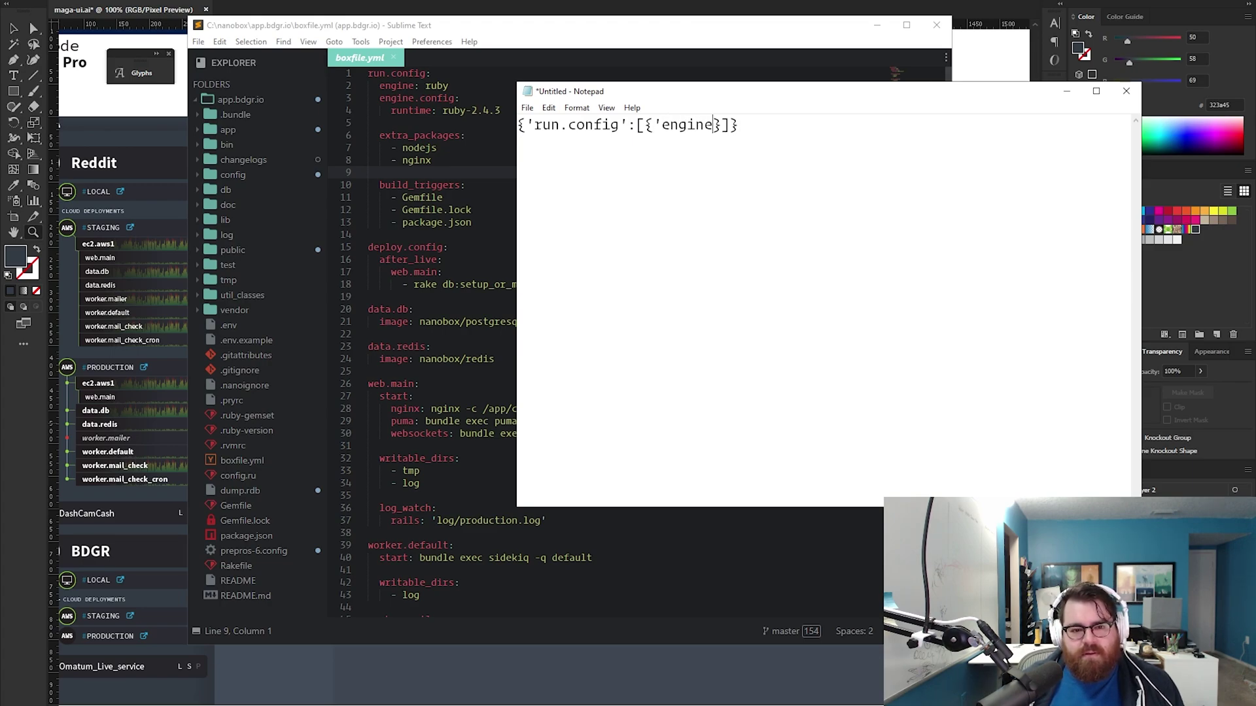
{"action": "type", "text": ":'ruby'"}
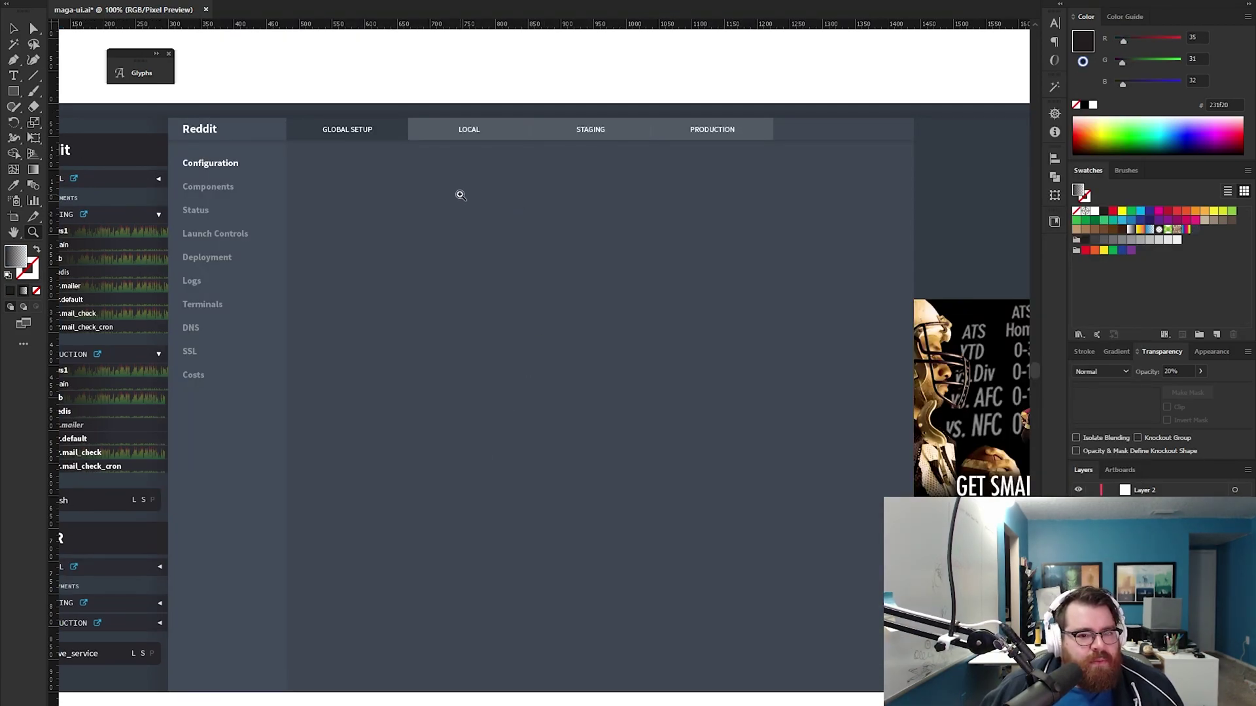
Step: Return to the Illustrator mockup and add a white Guided label with a dimmed Advanced label beside it beneath the environment tabs
{"action": "left_click", "coordinate": [460, 194]}
{"action": "key", "text": "v"}
{"action": "left_click_drag", "start_coordinate": [375, 376], "coordinate": [473, 357]}
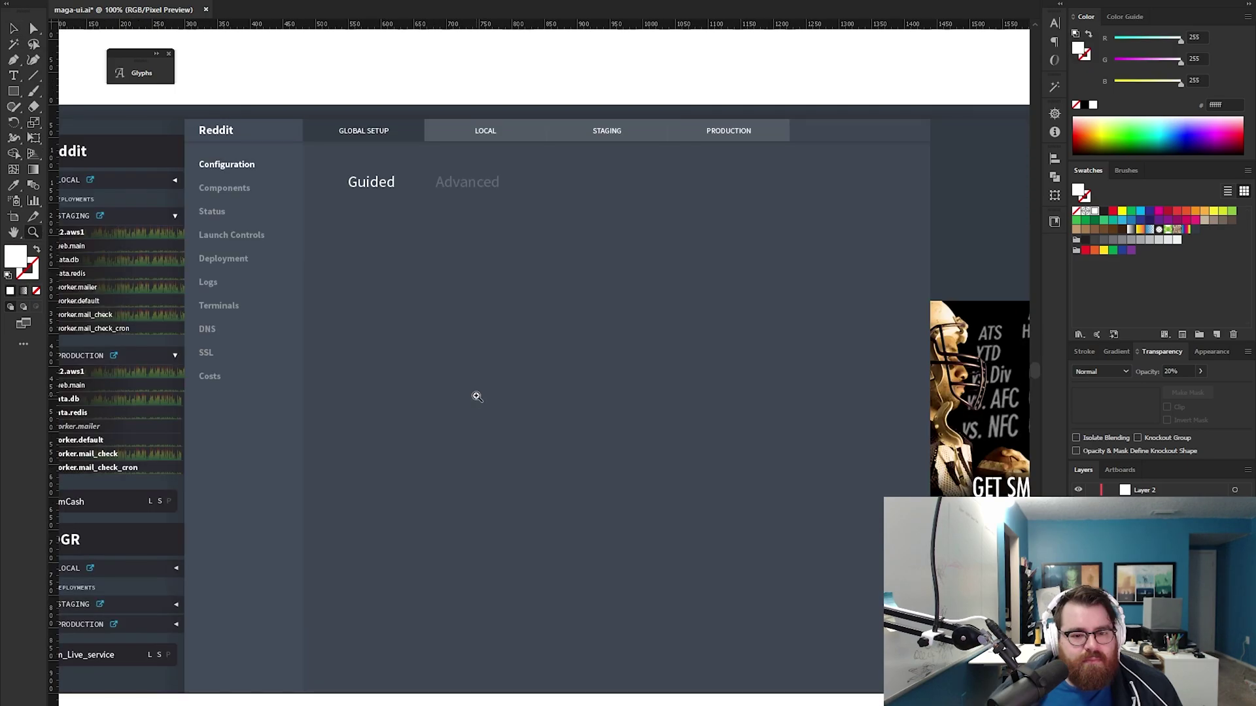
{"action": "key", "text": "ctrl+z"}
{"action": "key", "text": "ctrl+z"}
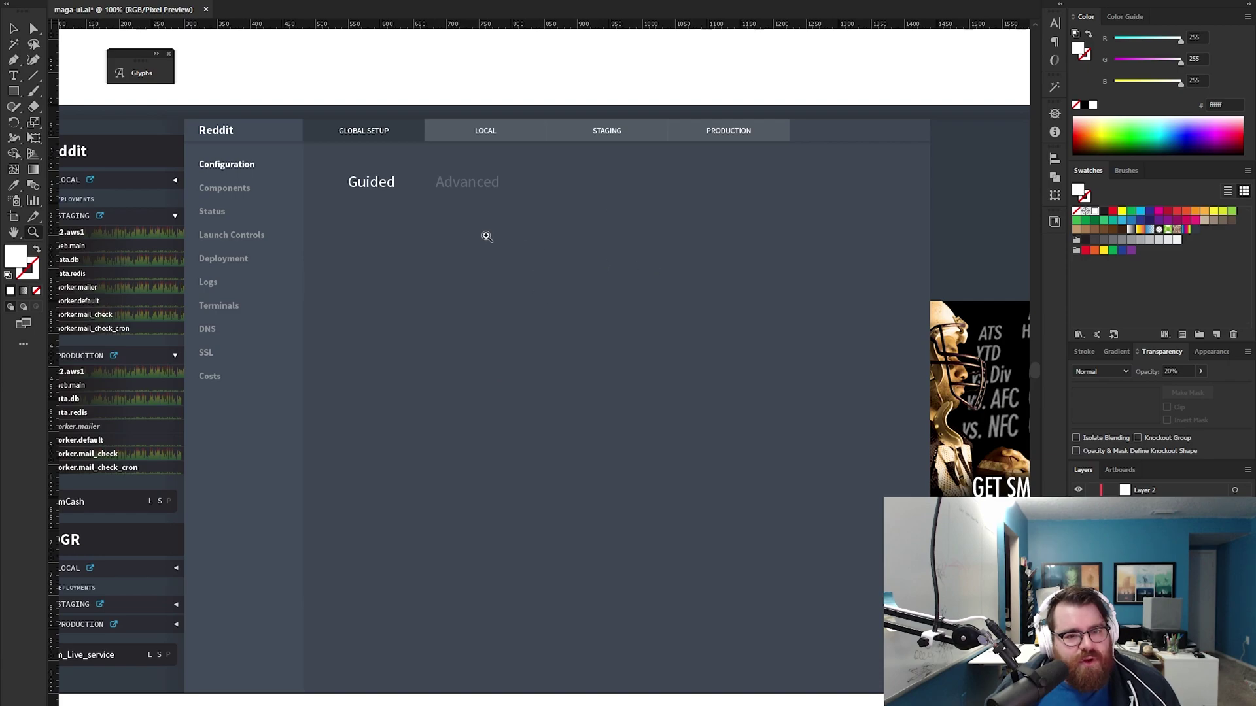
Step: Add the text ruby-2.4.3 inside the input field under the Engine label
{"action": "left_click", "coordinate": [440, 223]}
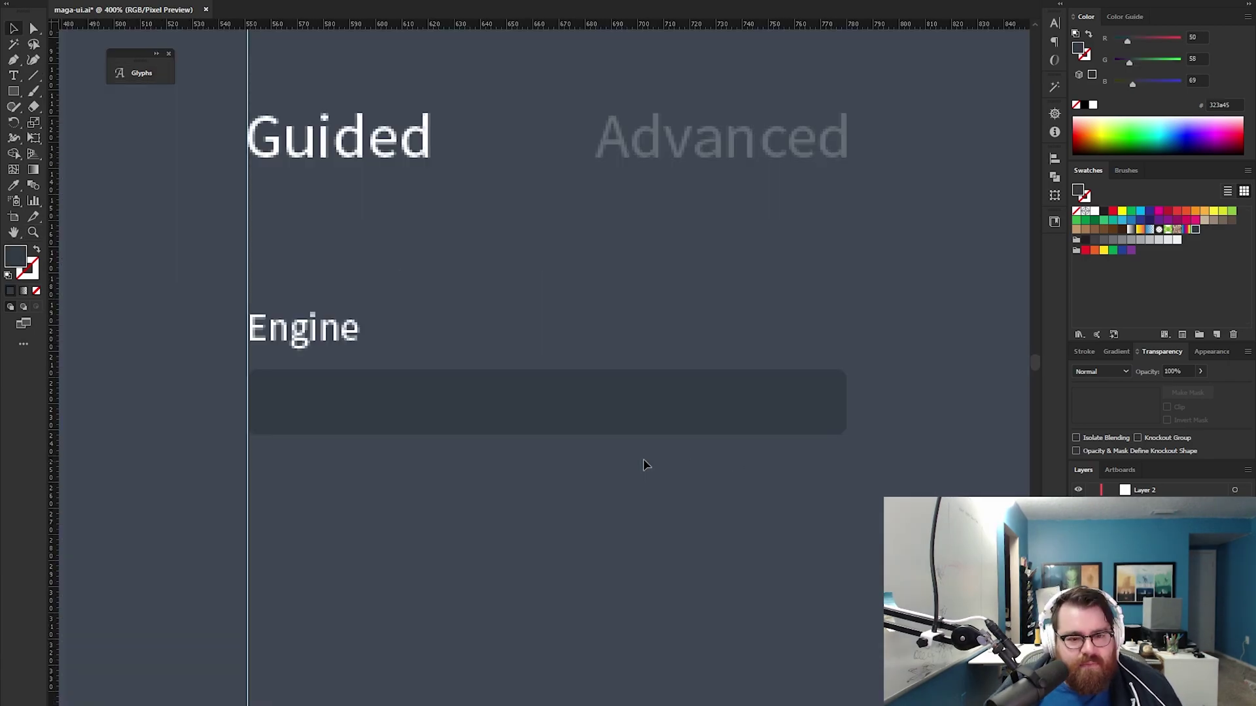
{"action": "key", "text": "t"}
{"action": "left_click", "coordinate": [290, 410]}
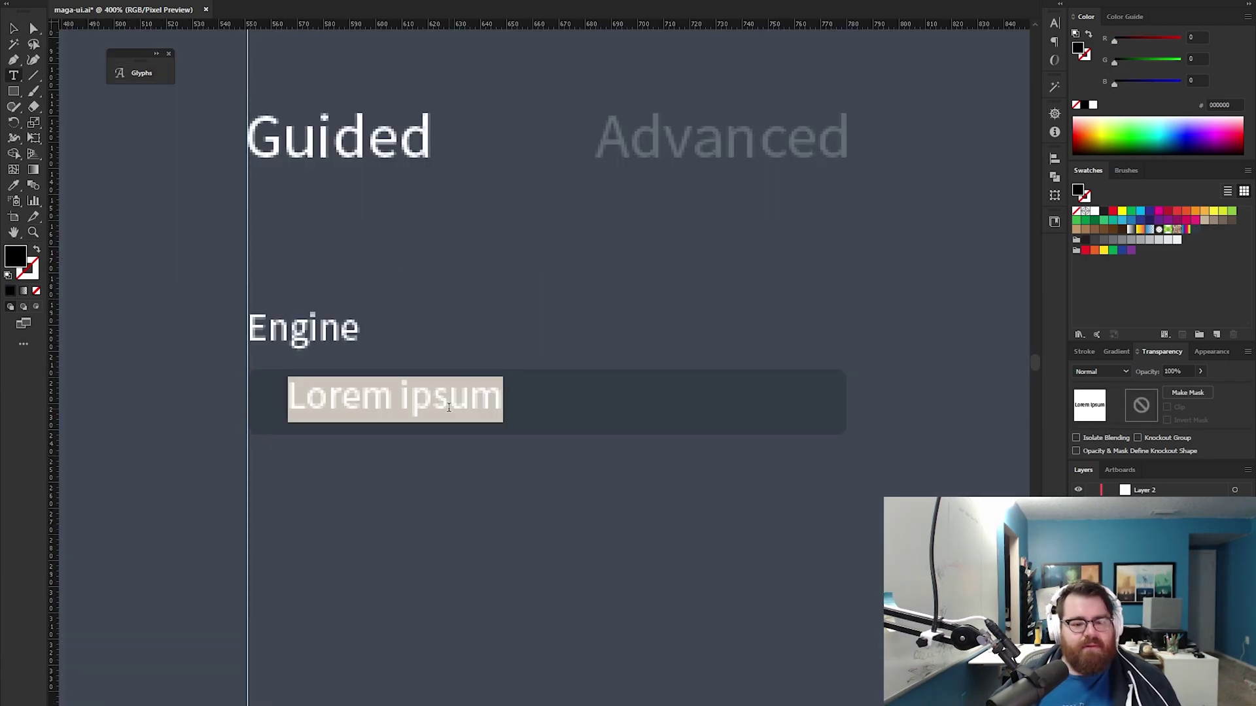
{"action": "type", "text": "ruby-2.4.3"}
{"action": "key", "text": "ctrl+1"}
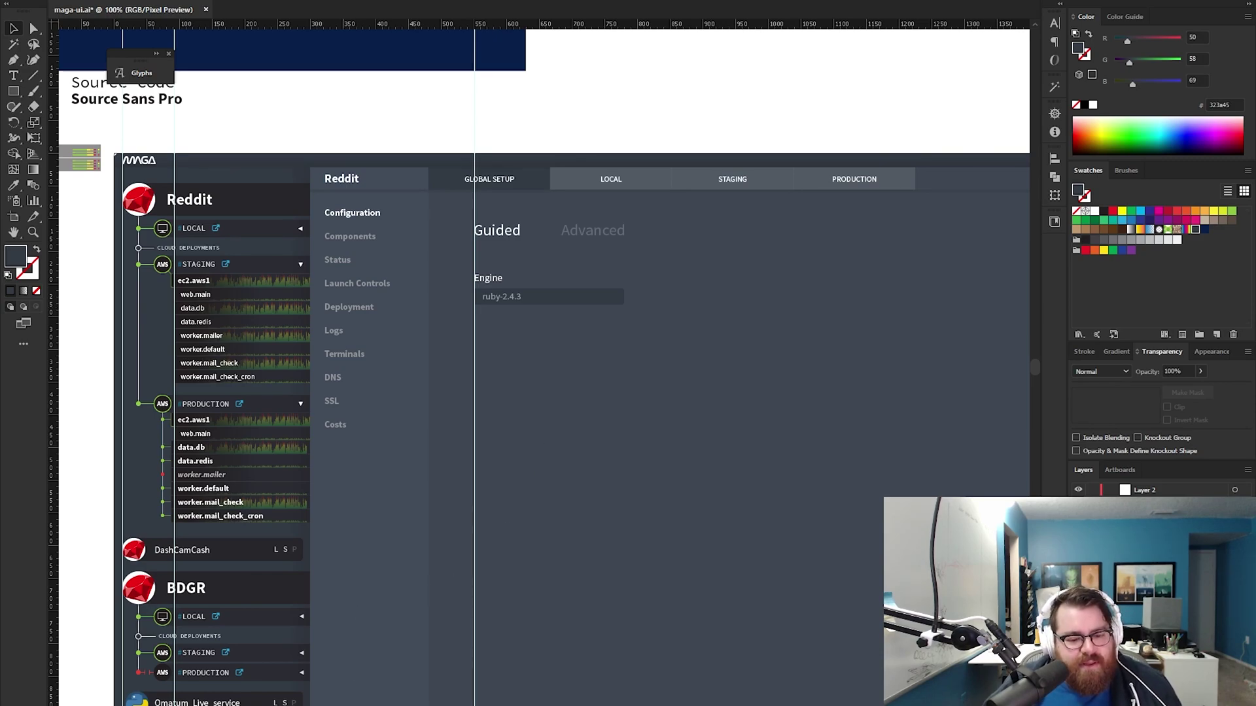
Step: Copy the Cache Directories heading and description from the Nanobox documentation in the browser and paste them into the Illustrator mockup
{"action": "key", "text": "alt+Tab"}
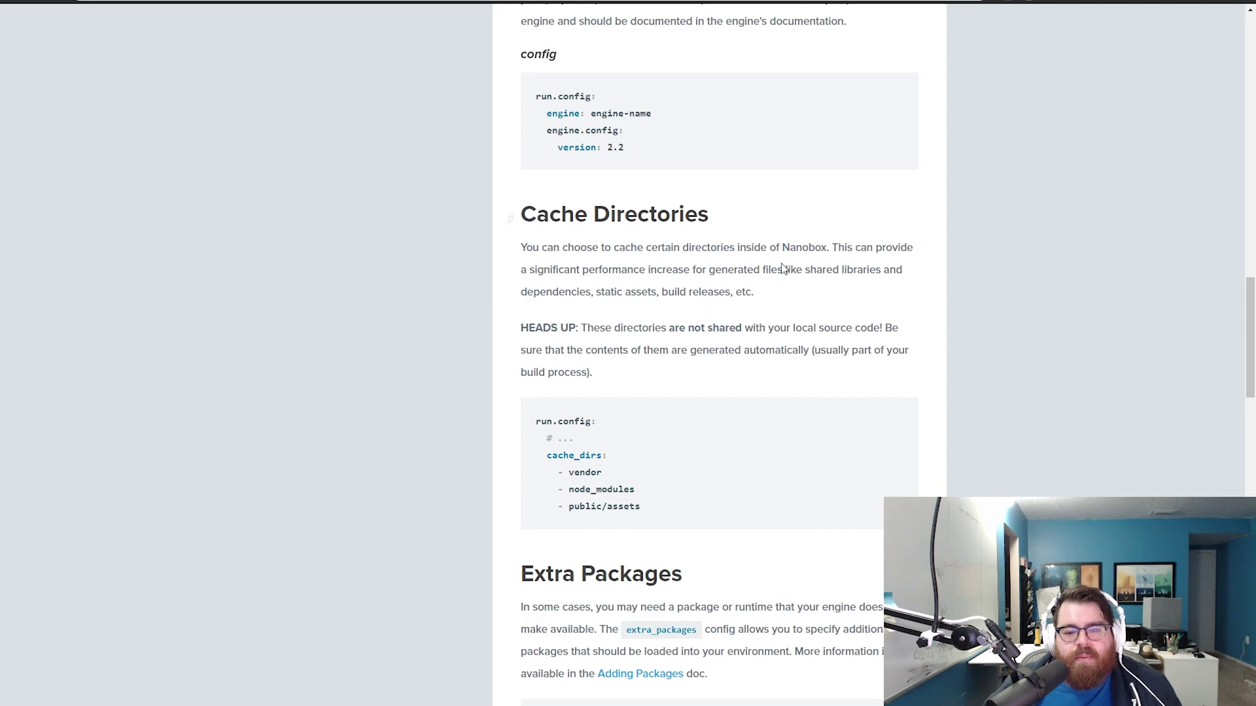
{"action": "left_click_drag", "start_coordinate": [598, 374], "coordinate": [508, 216]}
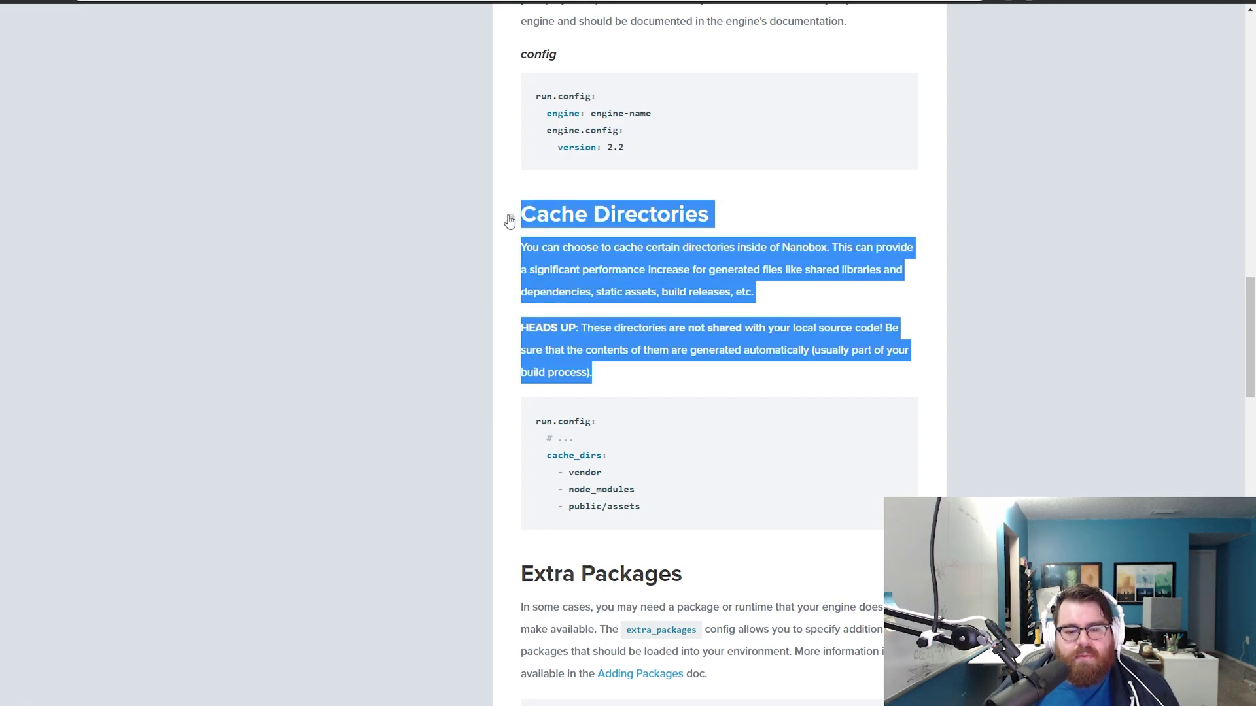
{"action": "key", "text": "ctrl+c"}
{"action": "key", "text": "alt+Tab"}
{"action": "key", "text": "ctrl+v"}
{"action": "left_click_drag", "start_coordinate": [648, 273], "coordinate": [563, 269]}
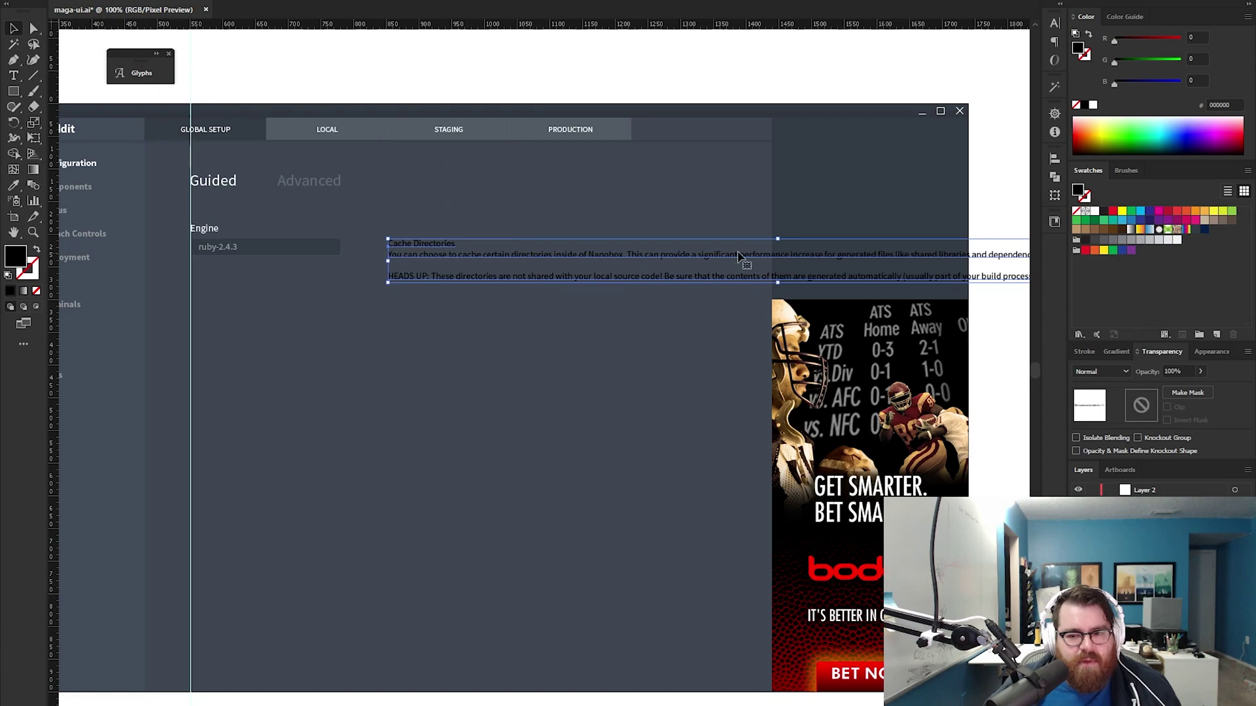
Step: Replace the overlong pasted Cache Directories text with a wrapped text block in the content area beside the Engine field
{"action": "left_click_drag", "start_coordinate": [777, 283], "coordinate": [790, 372]}
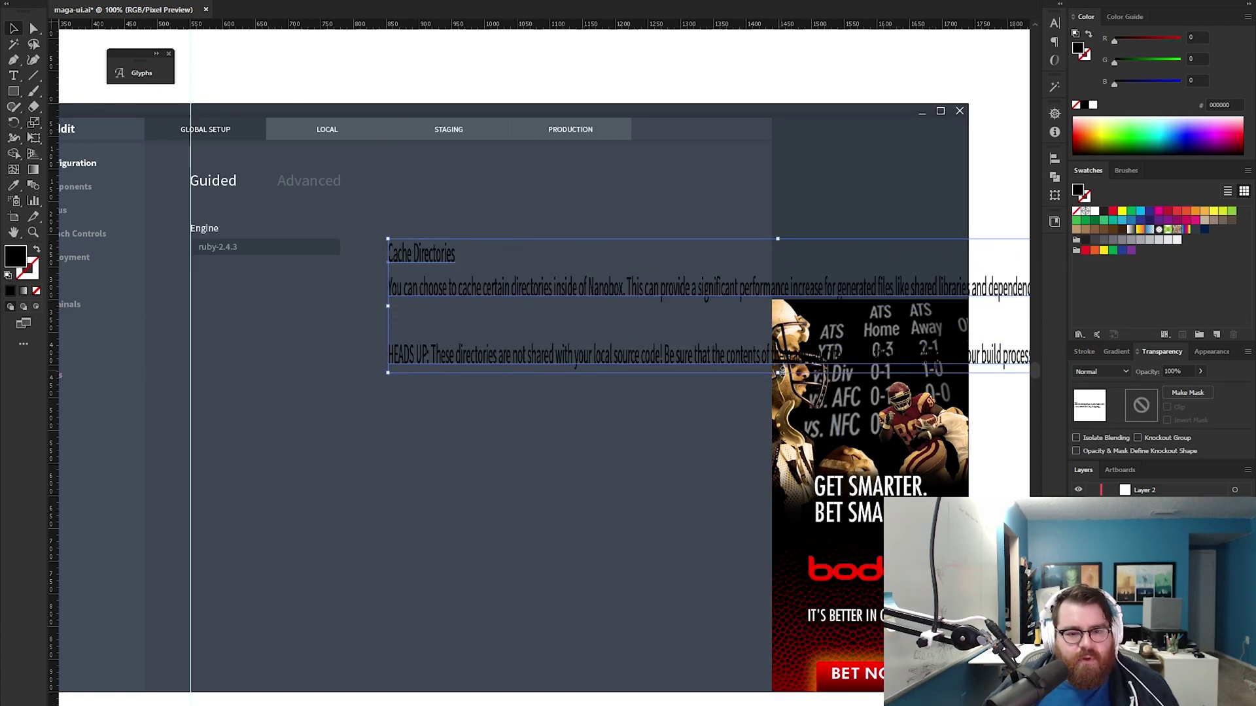
{"action": "key", "text": "ctrl+z"}
{"action": "key", "text": "ctrl+x"}
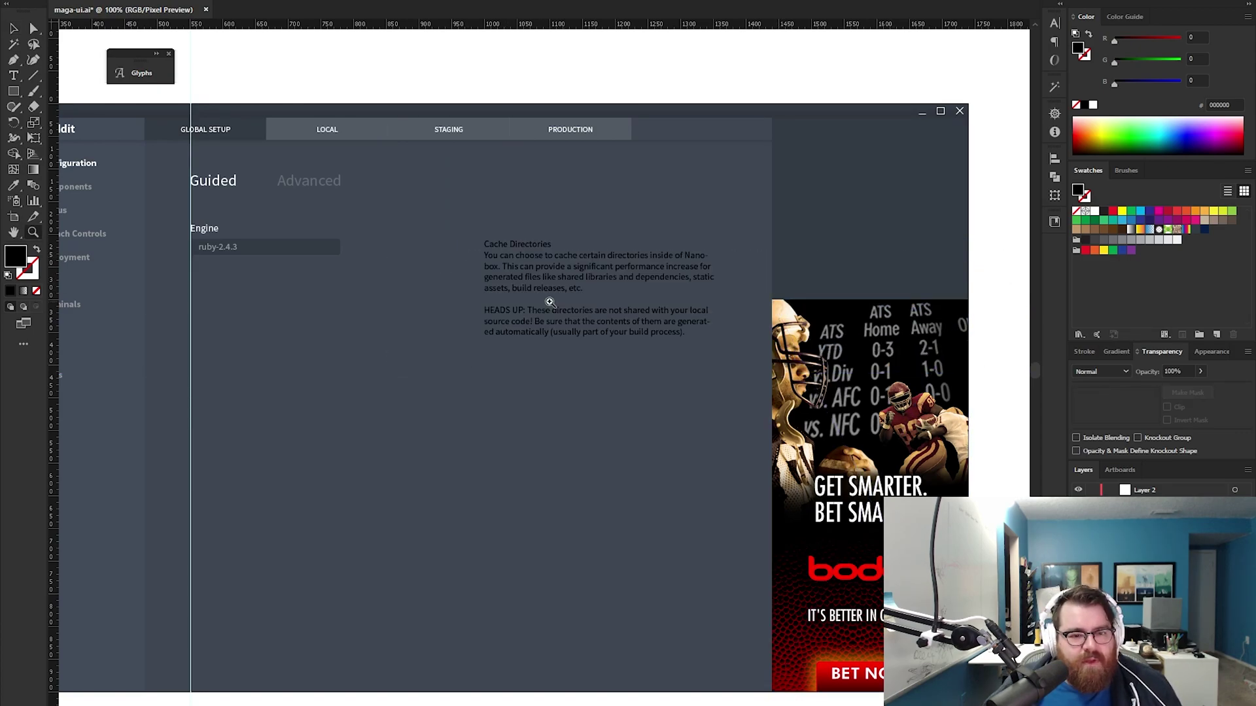
{"action": "key", "text": "v"}
{"action": "left_click_drag", "start_coordinate": [519, 249], "coordinate": [668, 302]}
{"action": "left_click", "coordinate": [668, 316]}
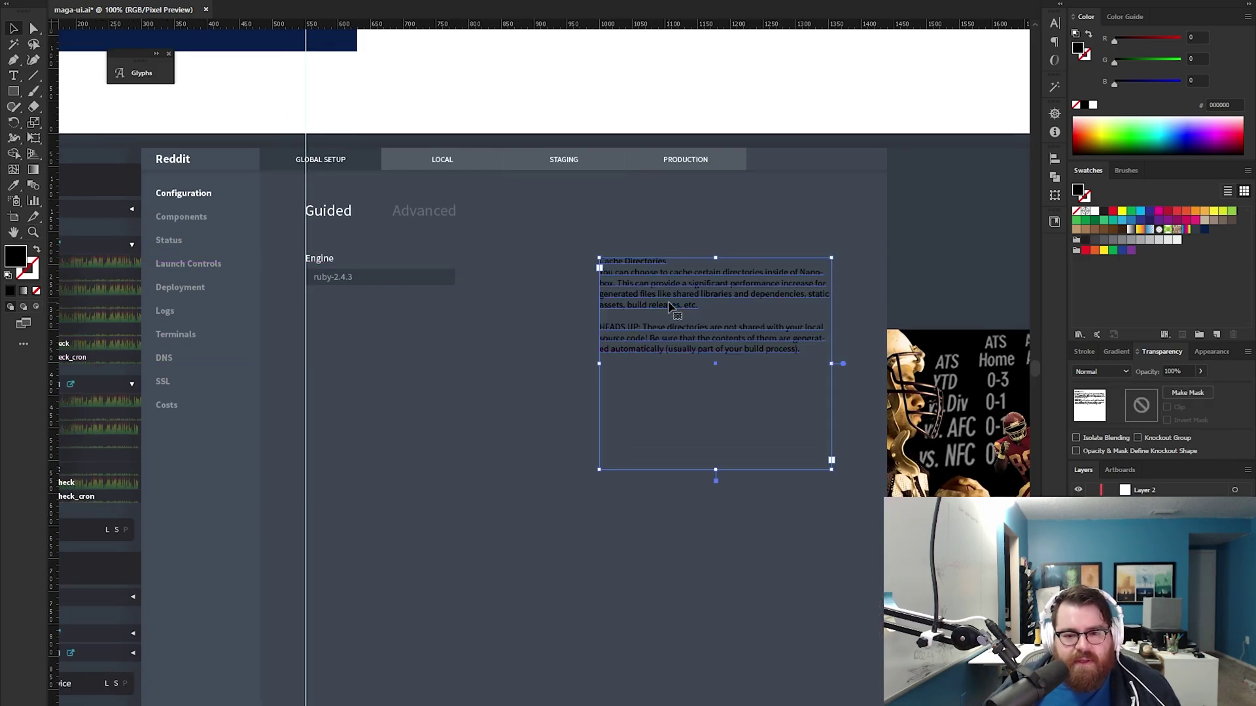
Step: Place a horizontal guide at the Engine label's baseline and nudge the Cache Directories text block vertically to align its heading with it
{"action": "left_click_drag", "start_coordinate": [527, 30], "coordinate": [405, 262]}
{"action": "key", "text": "z"}
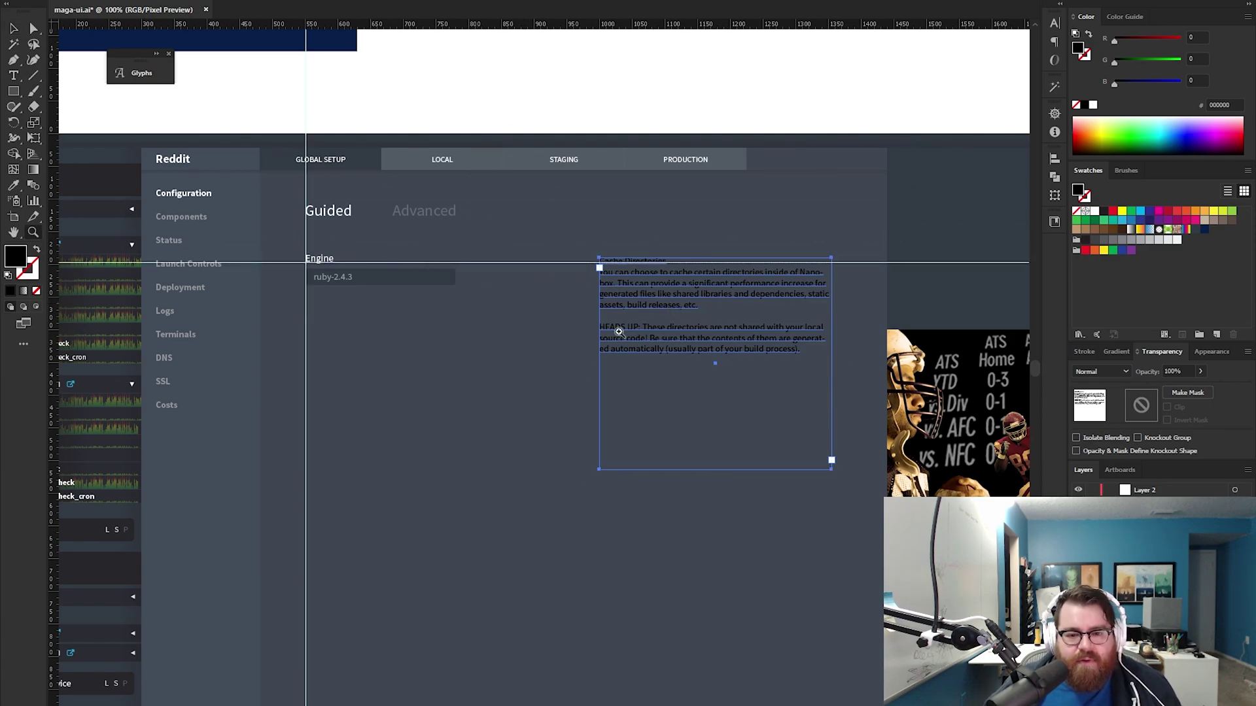
{"action": "left_click", "coordinate": [619, 331]}
{"action": "left_click", "coordinate": [614, 346]}
{"action": "left_click", "coordinate": [614, 347]}
{"action": "key", "text": "v"}
{"action": "key", "text": "shift+Up"}
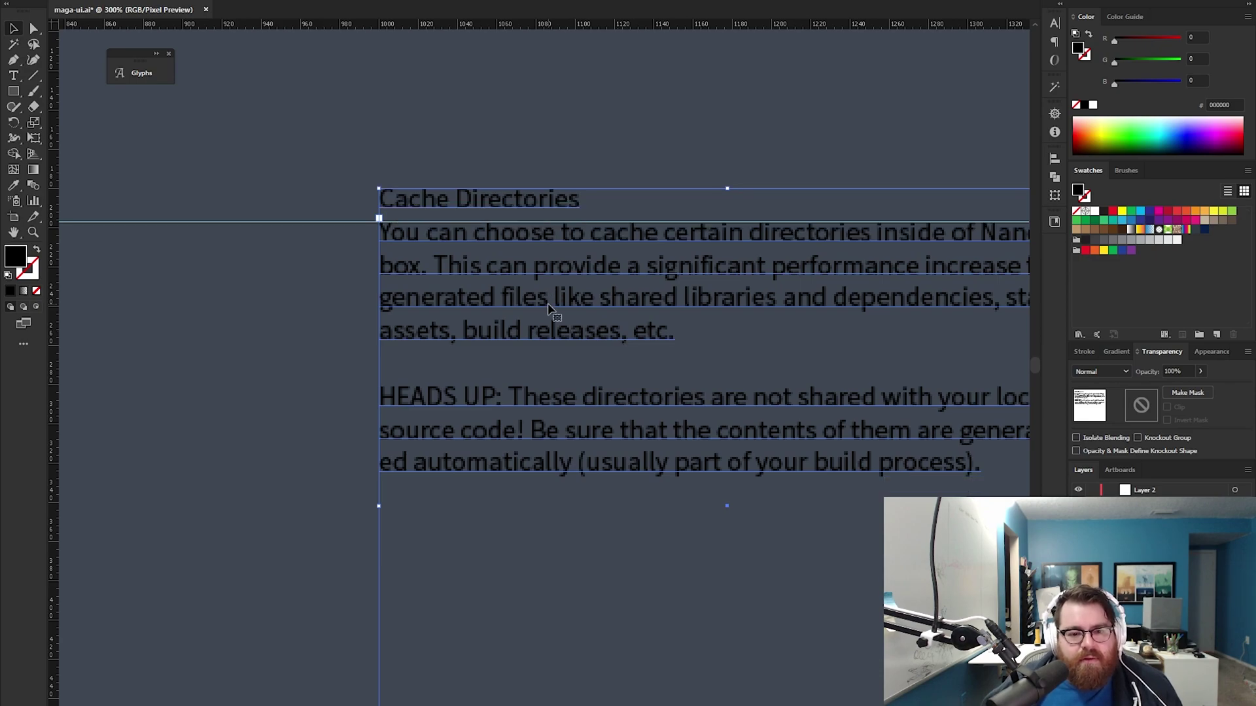
{"action": "key", "text": "Down"}
{"action": "key", "text": "Down"}
{"action": "key", "text": "Down"}
{"action": "key", "text": "Down"}
{"action": "key", "text": "Down"}
{"action": "key", "text": "Down"}
{"action": "key", "text": "Down"}
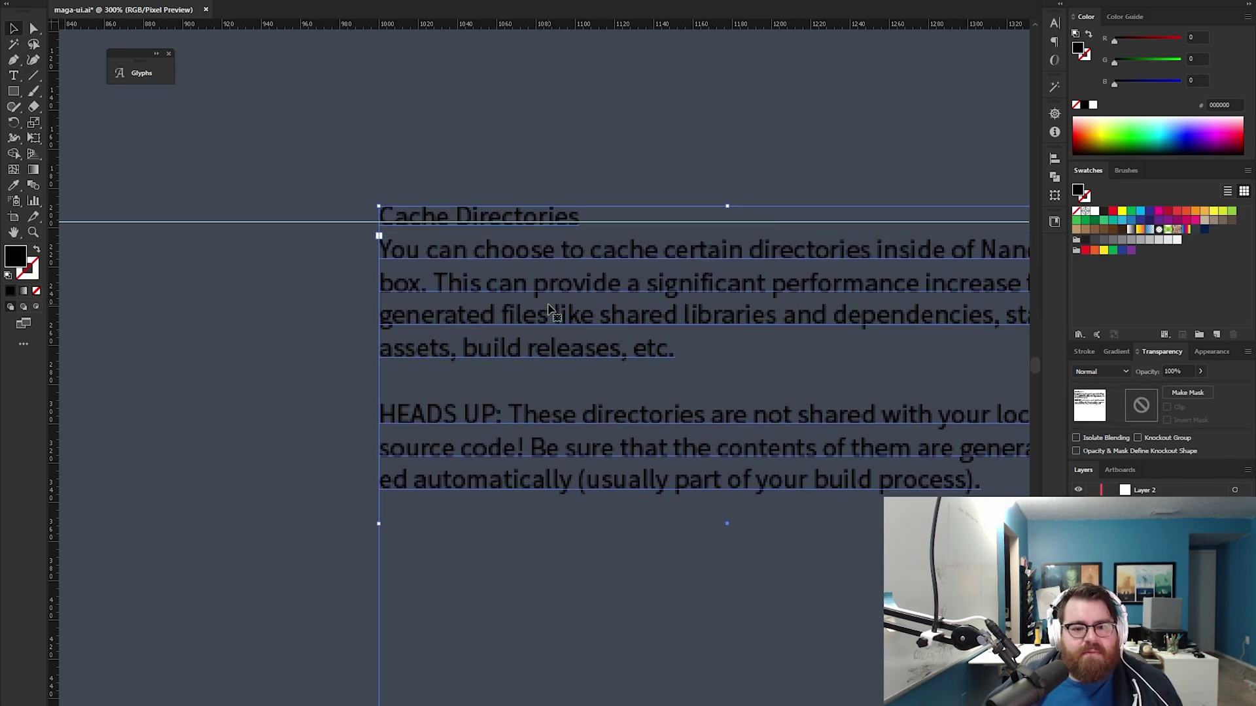
Step: Fill the Cache Directories description text with white
{"action": "left_click", "coordinate": [1094, 211]}
{"action": "key", "text": "ctrl+1"}
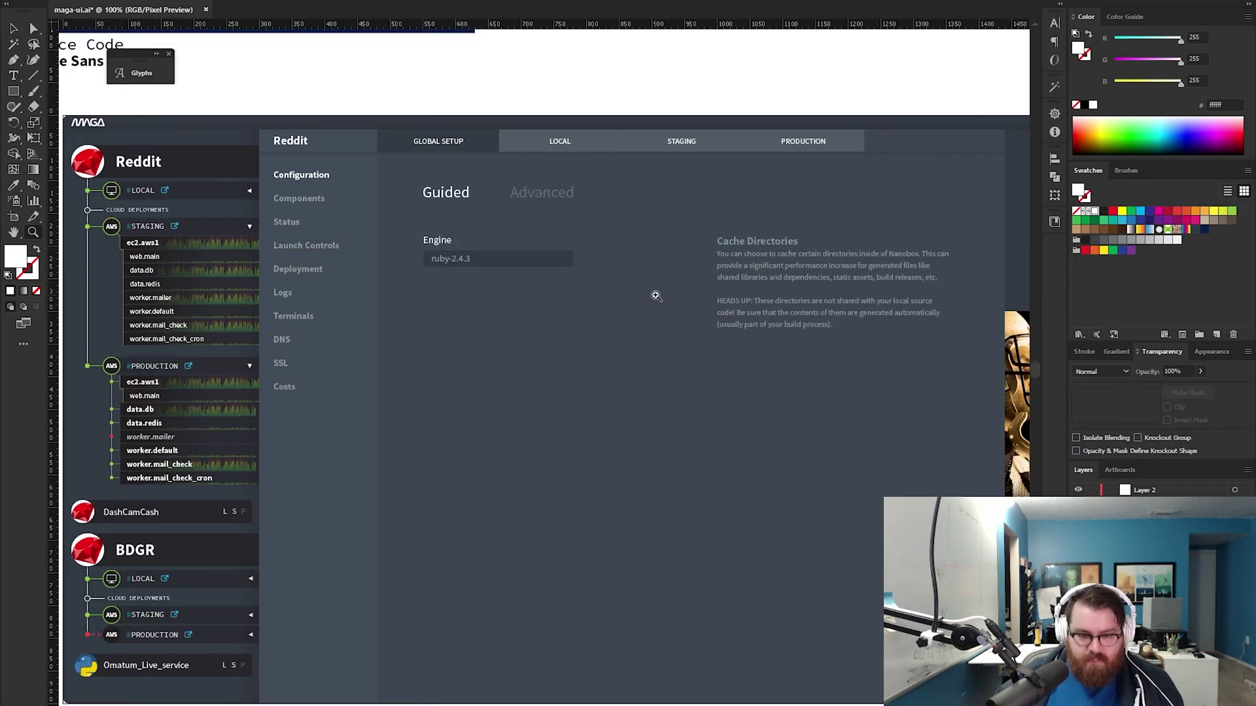
{"action": "left_click_drag", "start_coordinate": [656, 295], "coordinate": [475, 309]}
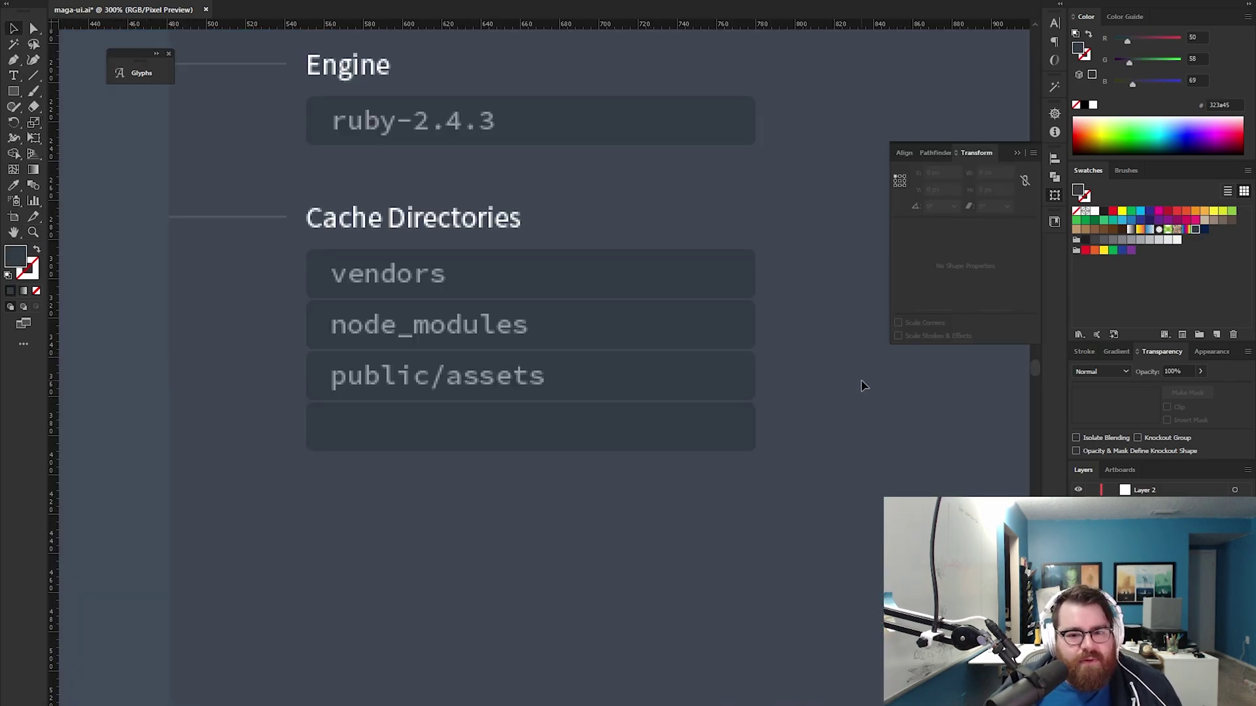
Step: Narrow the empty fourth field under Cache Directories to a square about 25 px wide, keeping its left edge aligned with the other fields
{"action": "left_click", "coordinate": [626, 447]}
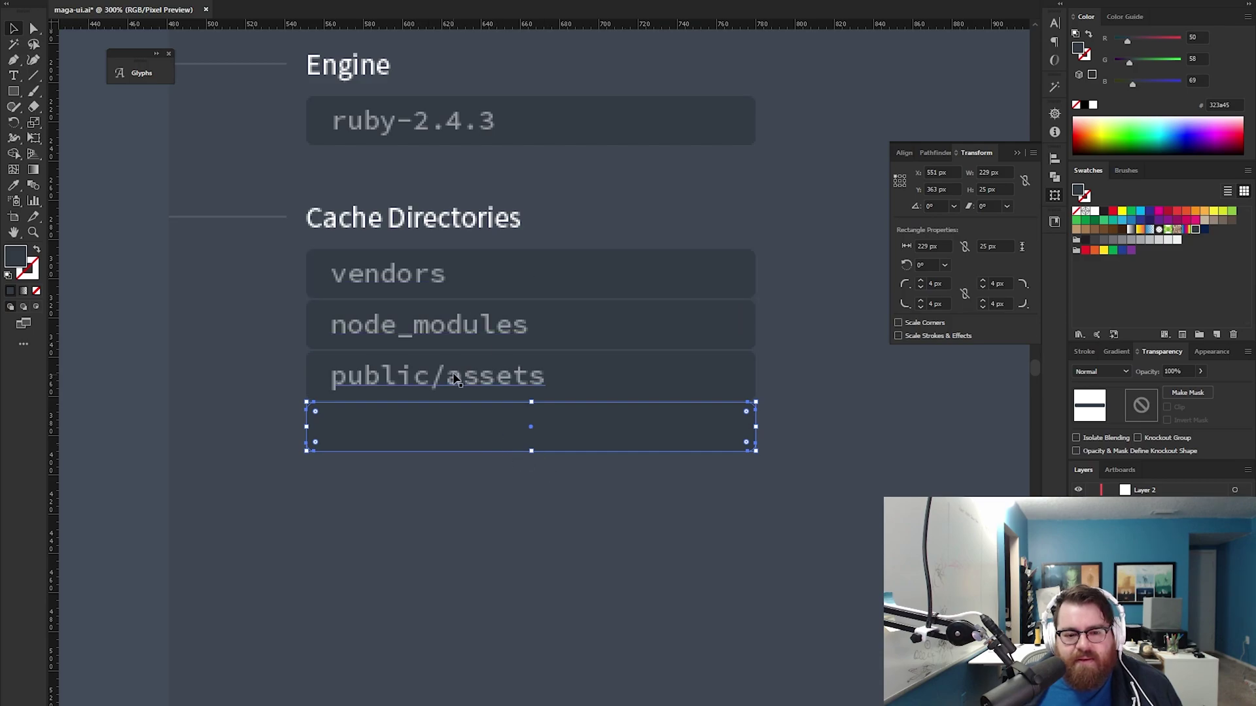
{"action": "left_click", "coordinate": [521, 456]}
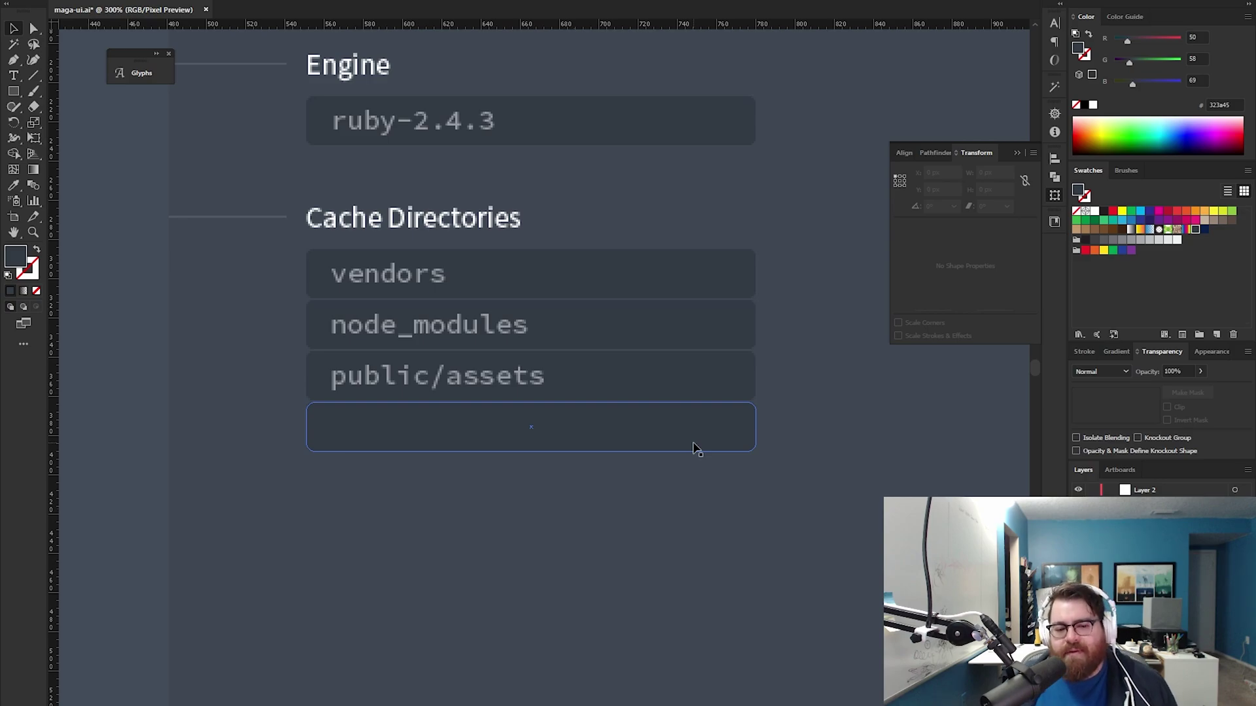
{"action": "key", "text": "z"}
{"action": "left_click", "coordinate": [607, 427]}
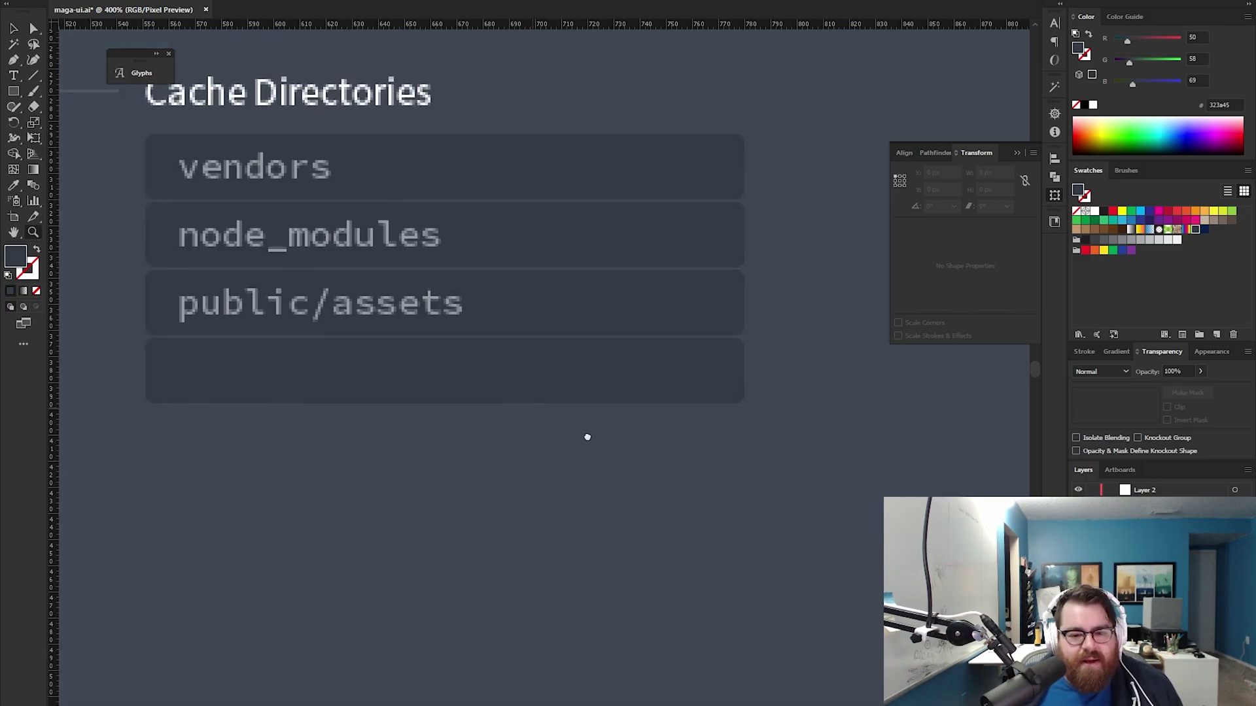
{"action": "left_click_drag", "start_coordinate": [587, 436], "coordinate": [708, 492]}
{"action": "key", "text": "v"}
{"action": "left_click", "coordinate": [707, 443]}
{"action": "left_click_drag", "start_coordinate": [863, 426], "coordinate": [335, 413]}
{"action": "left_click", "coordinate": [493, 453]}
{"action": "key", "text": "z"}
{"action": "left_click", "coordinate": [416, 436]}
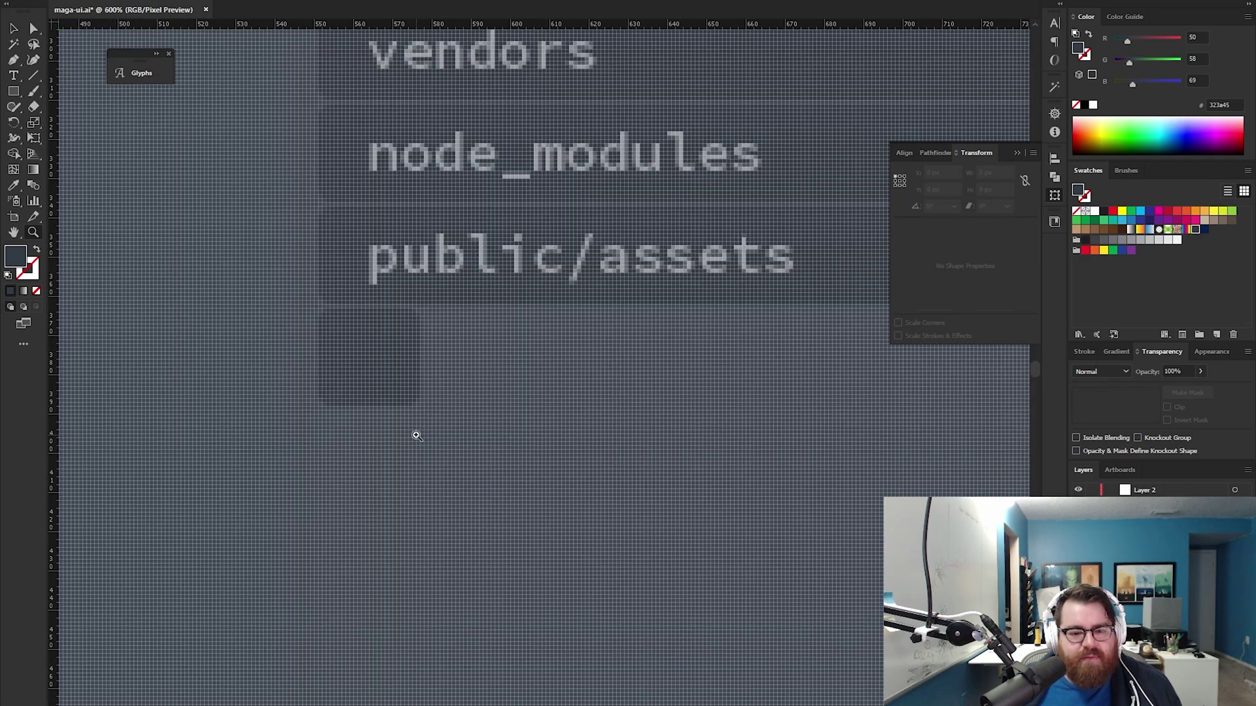
{"action": "left_click", "coordinate": [541, 393], "text": "alt"}
{"action": "left_click", "coordinate": [600, 367], "text": "alt"}
{"action": "left_click", "coordinate": [603, 374], "text": "alt"}
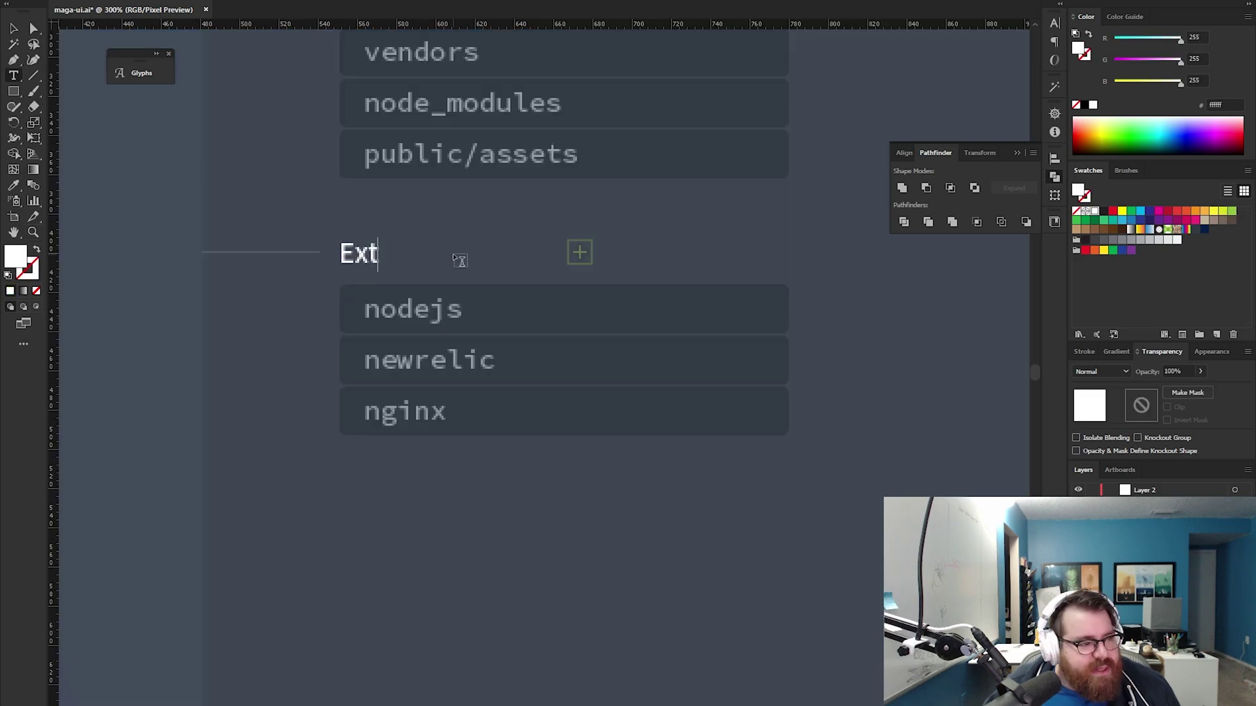
Step: Complete the package list's heading as Extra Packages and select the heading, add icon and three package fields together
{"action": "type", "text": "ra Packages"}
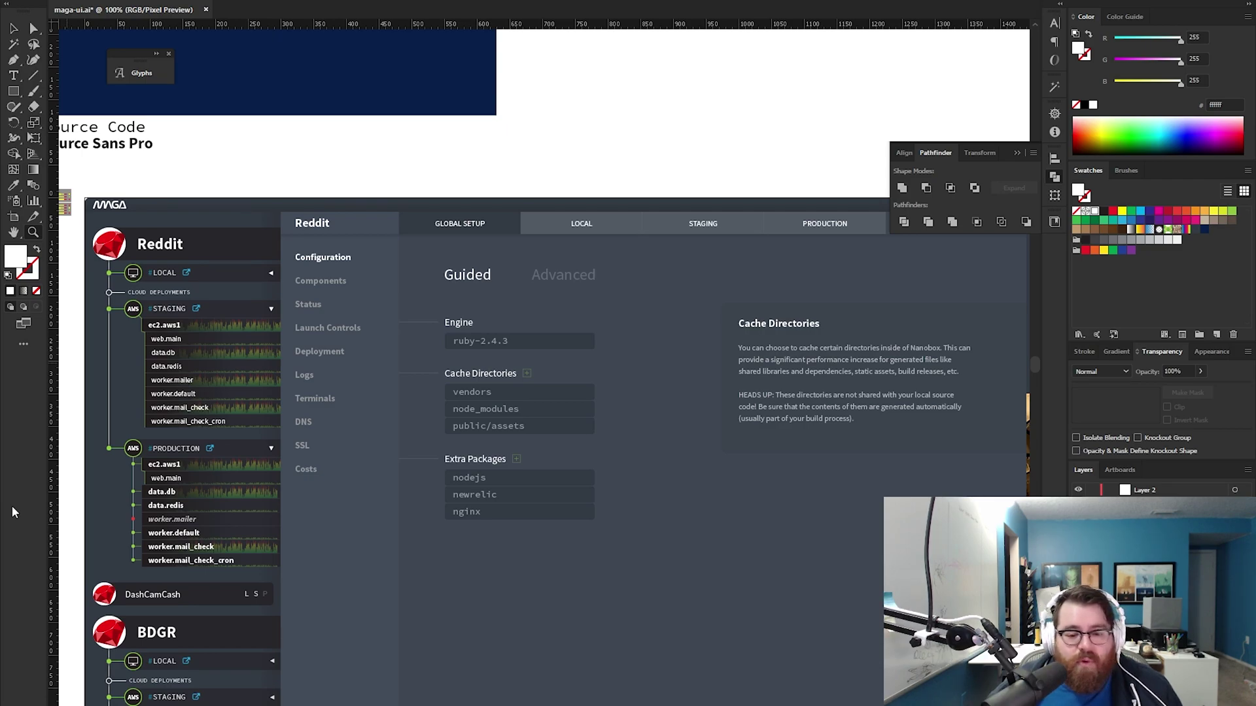
{"action": "scroll", "coordinate": [471, 625], "scroll_direction": "up", "scroll_amount": 3}
{"action": "left_click_drag", "start_coordinate": [608, 365], "coordinate": [497, 436]}
{"action": "key", "text": "v"}
{"action": "left_click_drag", "start_coordinate": [793, 172], "coordinate": [185, 411]}
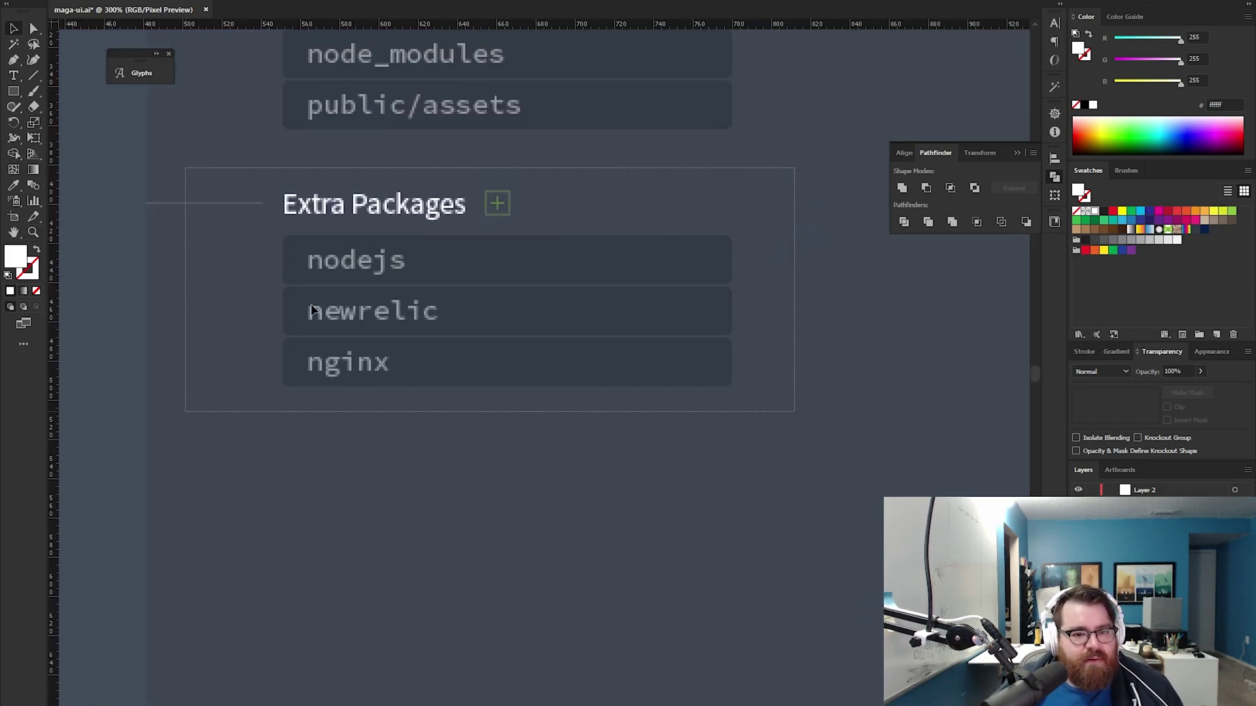
{"action": "left_click", "coordinate": [311, 303]}
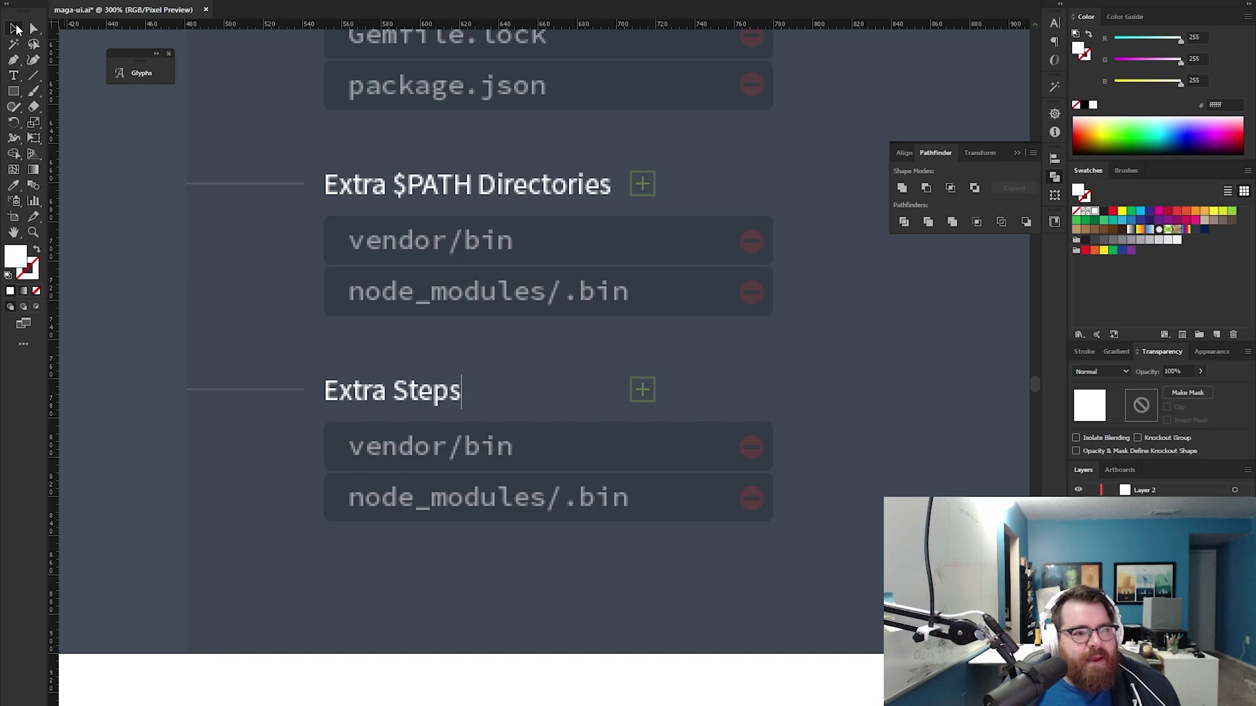
Step: Move the green plus icon horizontally to sit just after the Extra Steps heading, with a small gap like the section above
{"action": "left_click", "coordinate": [15, 28]}
{"action": "left_click_drag", "start_coordinate": [694, 360], "coordinate": [614, 406]}
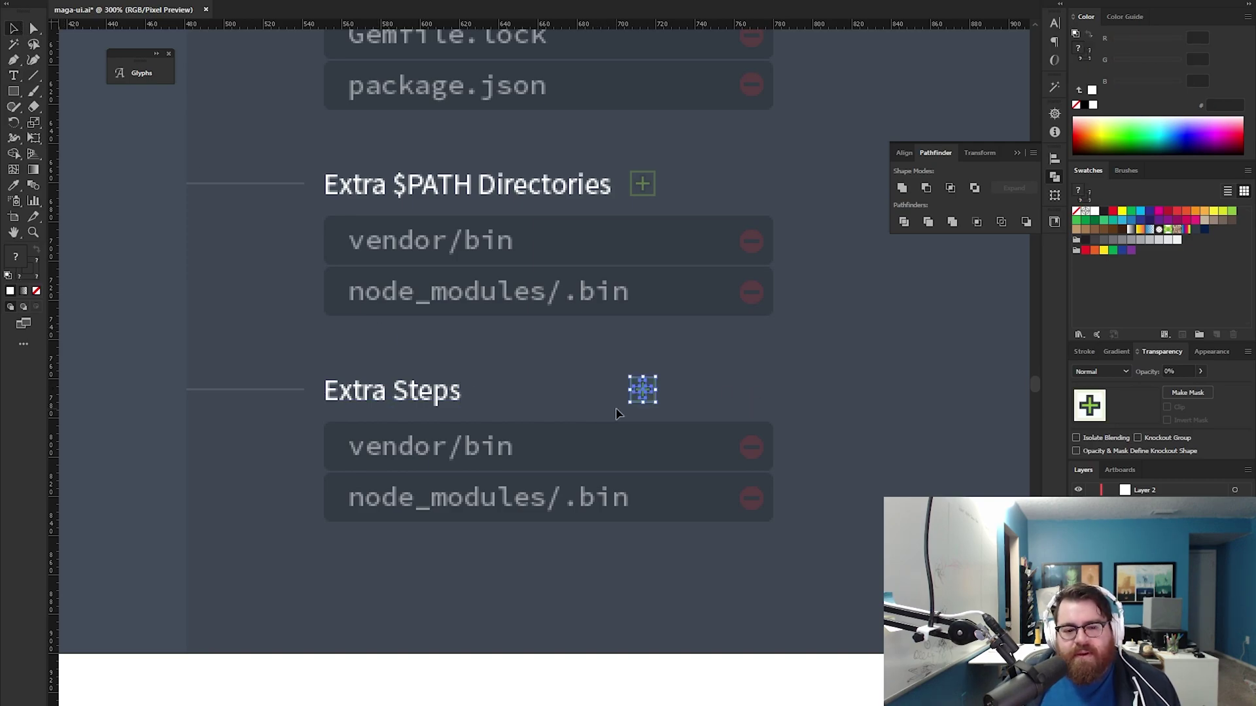
{"action": "key", "text": "shift+Left"}
{"action": "key", "text": "shift+Left"}
{"action": "key", "text": "shift+Left"}
{"action": "key", "text": "shift+Left"}
{"action": "key", "text": "shift+Left"}
{"action": "key", "text": "shift+Left"}
{"action": "key", "text": "shift+Left"}
{"action": "key", "text": "shift+Left"}
{"action": "key", "text": "shift+Left"}
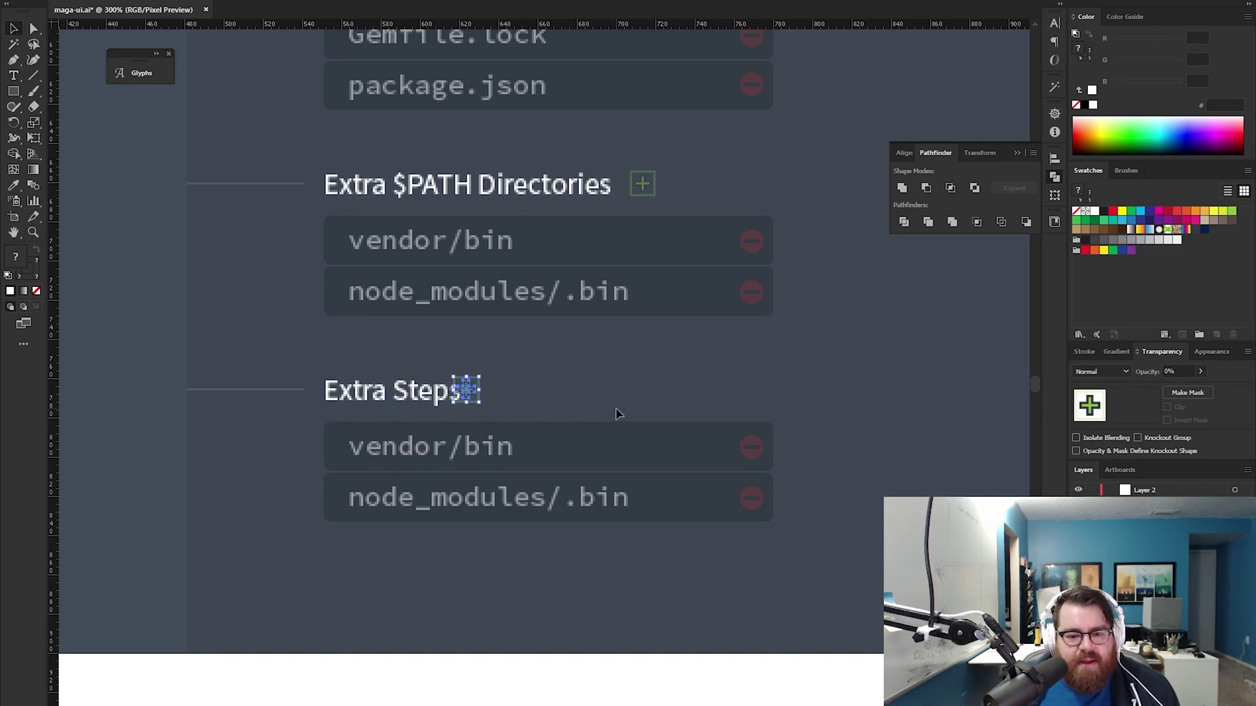
{"action": "key", "text": "Right"}
{"action": "key", "text": "Right"}
{"action": "key", "text": "Right"}
{"action": "key", "text": "Right"}
{"action": "key", "text": "Right"}
{"action": "key", "text": "Right"}
{"action": "key", "text": "Right"}
{"action": "key", "text": "Right"}
{"action": "key", "text": "Right"}
{"action": "key", "text": "Right"}
{"action": "key", "text": "Right"}
{"action": "key", "text": "Right"}
{"action": "key", "text": "Right"}
{"action": "key", "text": "Right"}
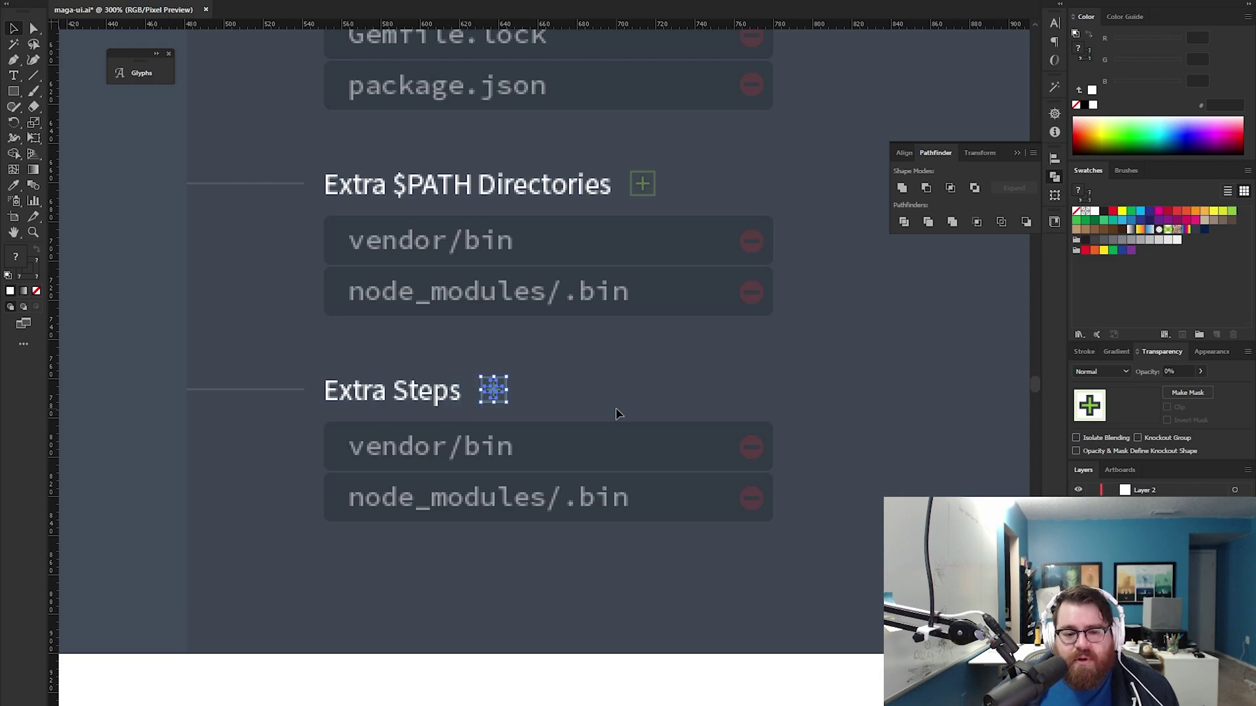
Step: Replace the first entry under the Extra Steps heading with npm install
{"action": "left_click", "coordinate": [562, 370]}
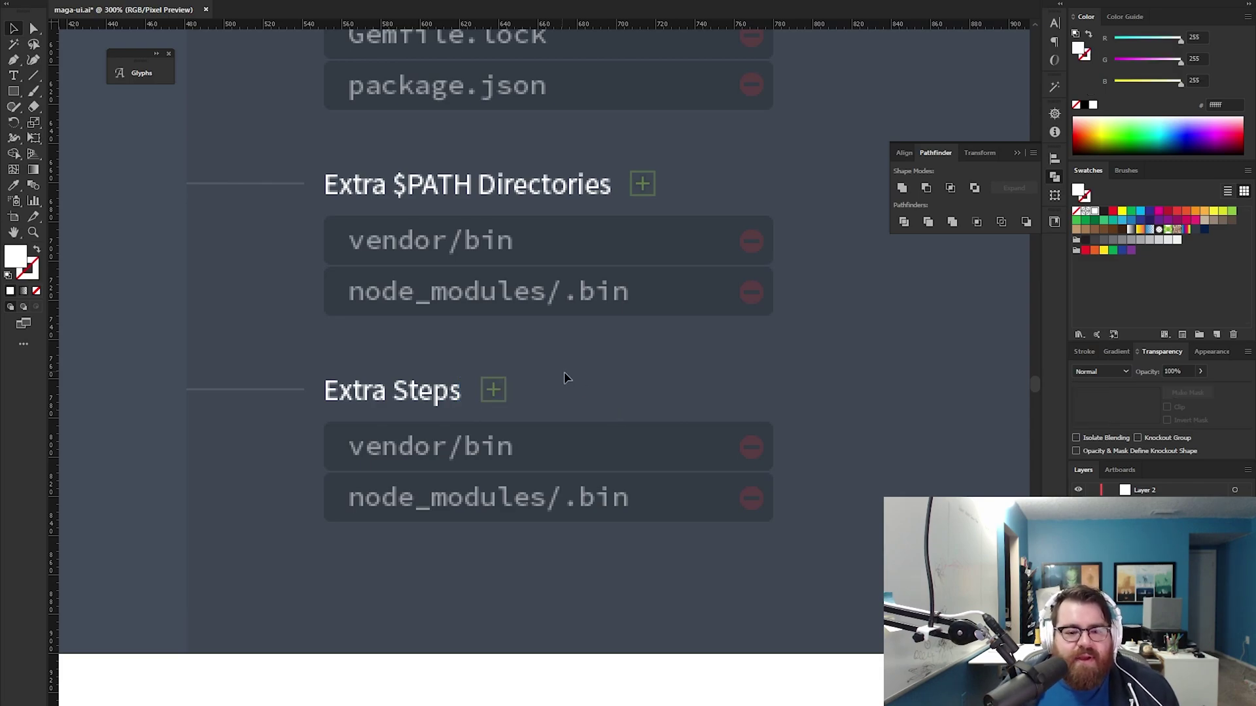
{"action": "key", "text": "t"}
{"action": "triple_click", "coordinate": [406, 446]}
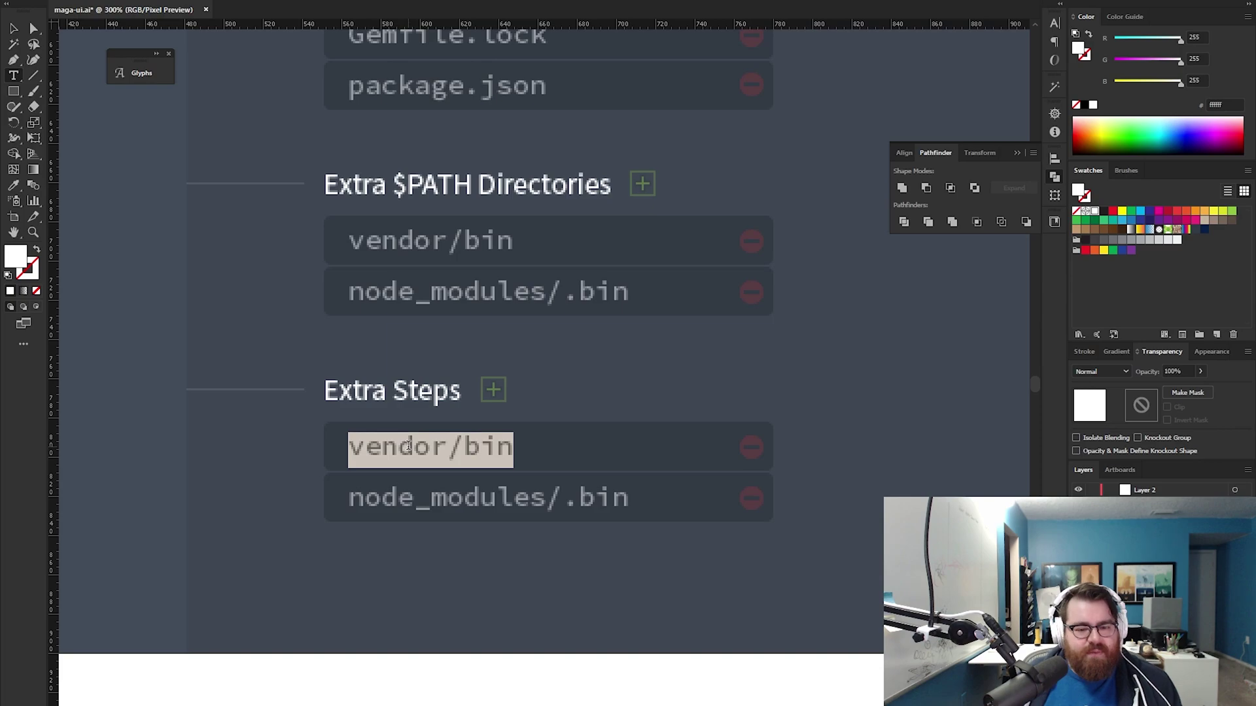
{"action": "type", "text": "npm inst"}
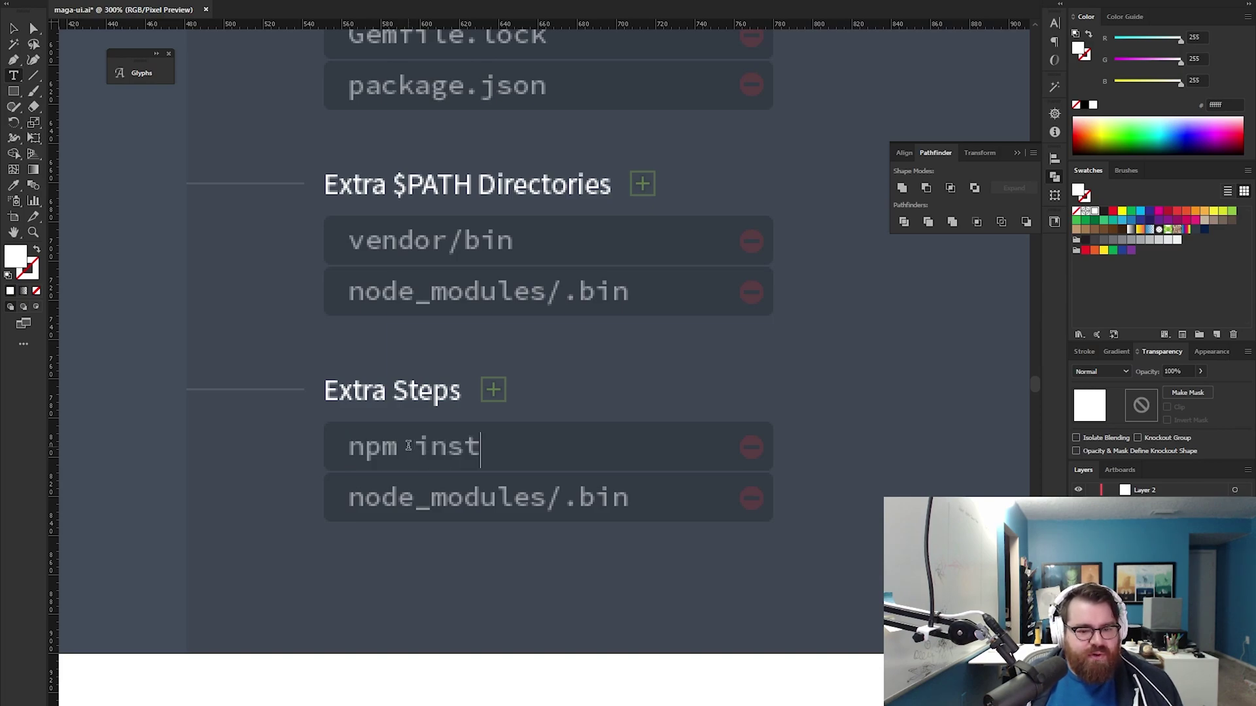
{"action": "type", "text": "all"}
Step: Change the first Extra Steps entry to bundle install and remove the second field with the node_modules/.bin entry
{"action": "triple_click", "coordinate": [504, 495]}
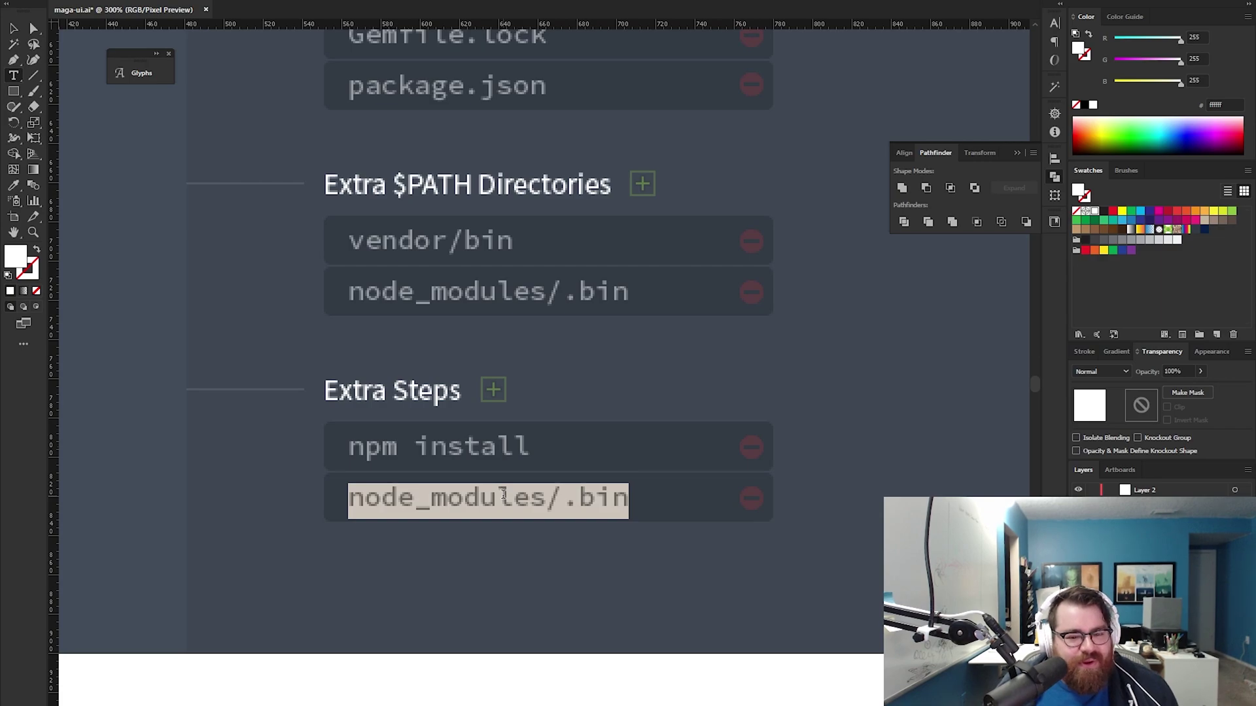
{"action": "triple_click", "coordinate": [441, 442]}
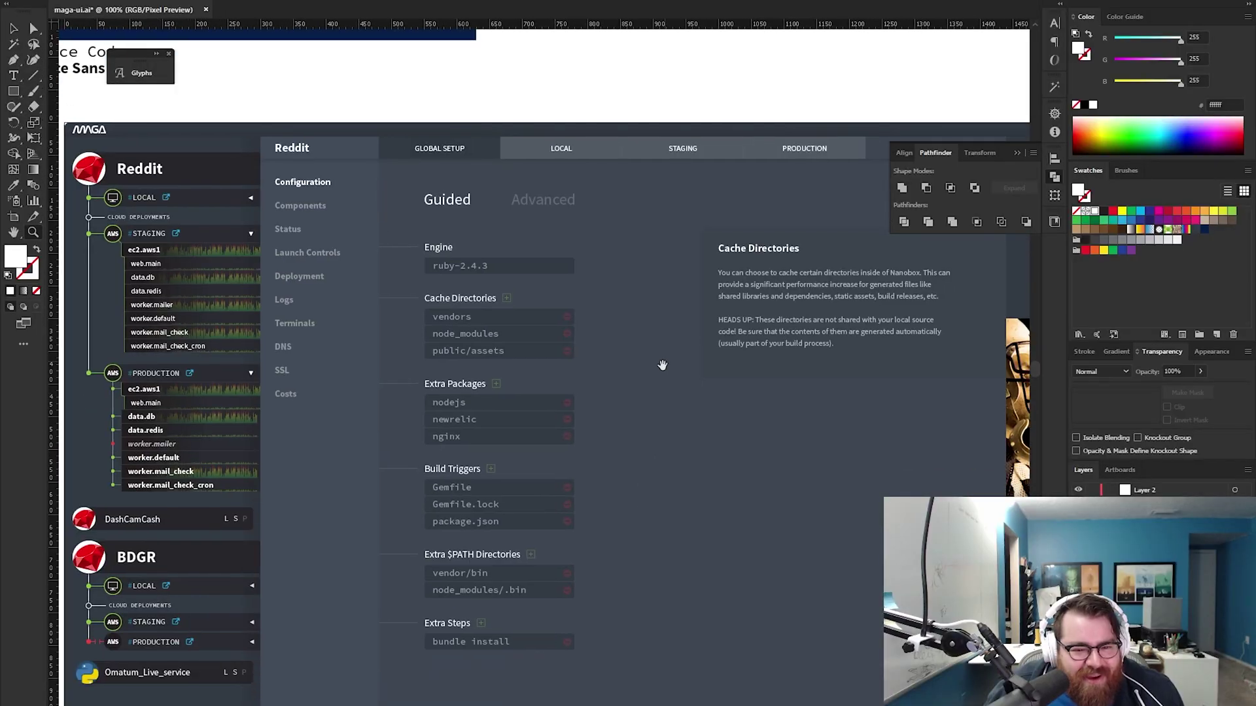
{"action": "left_click_drag", "start_coordinate": [641, 514], "coordinate": [634, 456]}
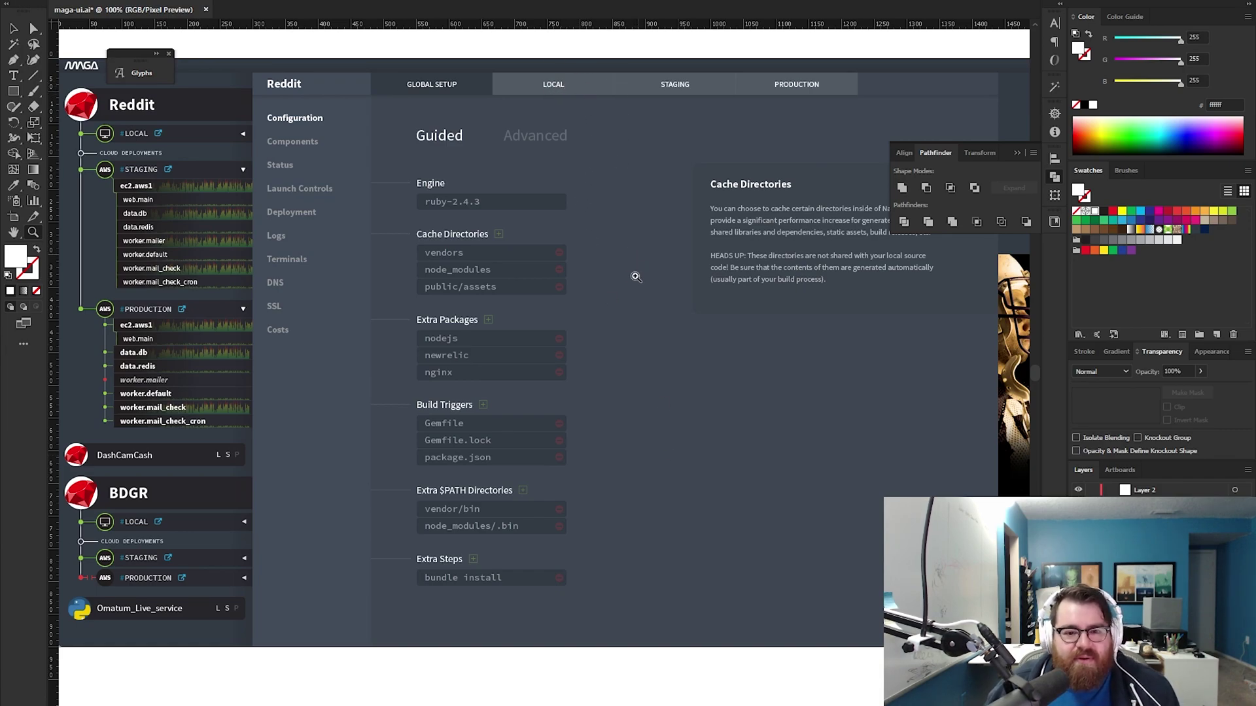
{"action": "left_click_drag", "start_coordinate": [623, 246], "coordinate": [523, 369]}
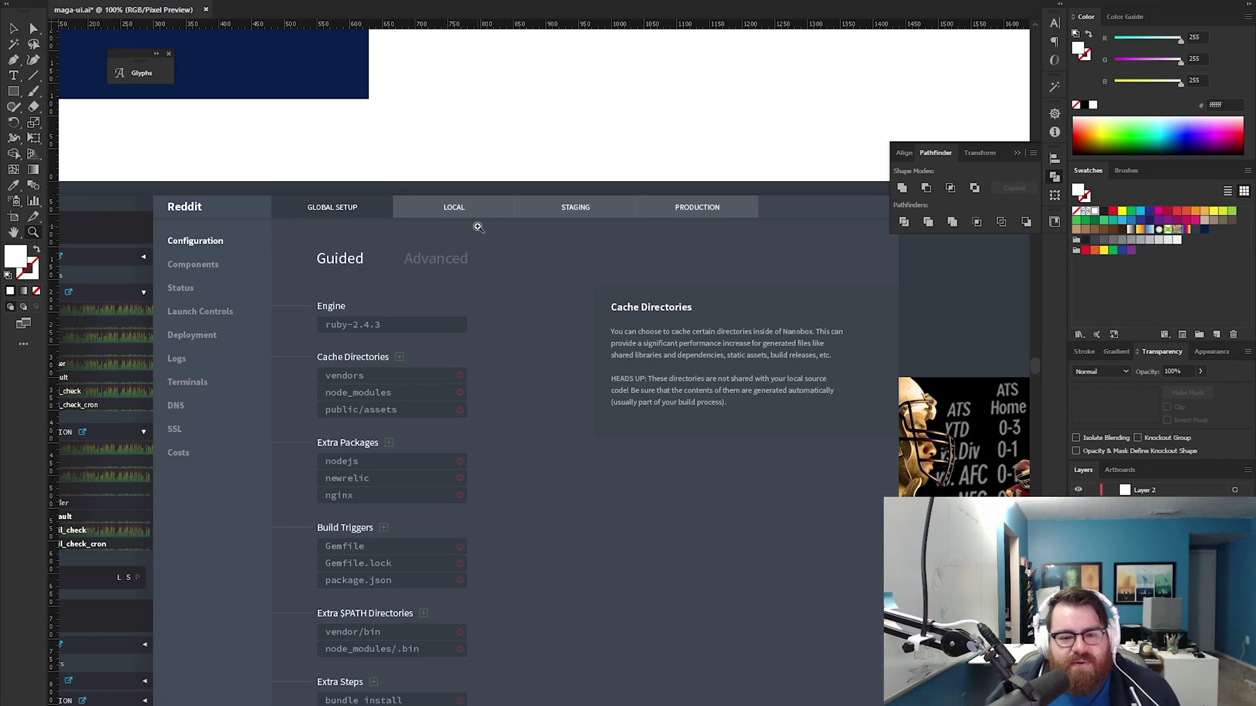
{"action": "left_click_drag", "start_coordinate": [538, 390], "coordinate": [558, 258]}
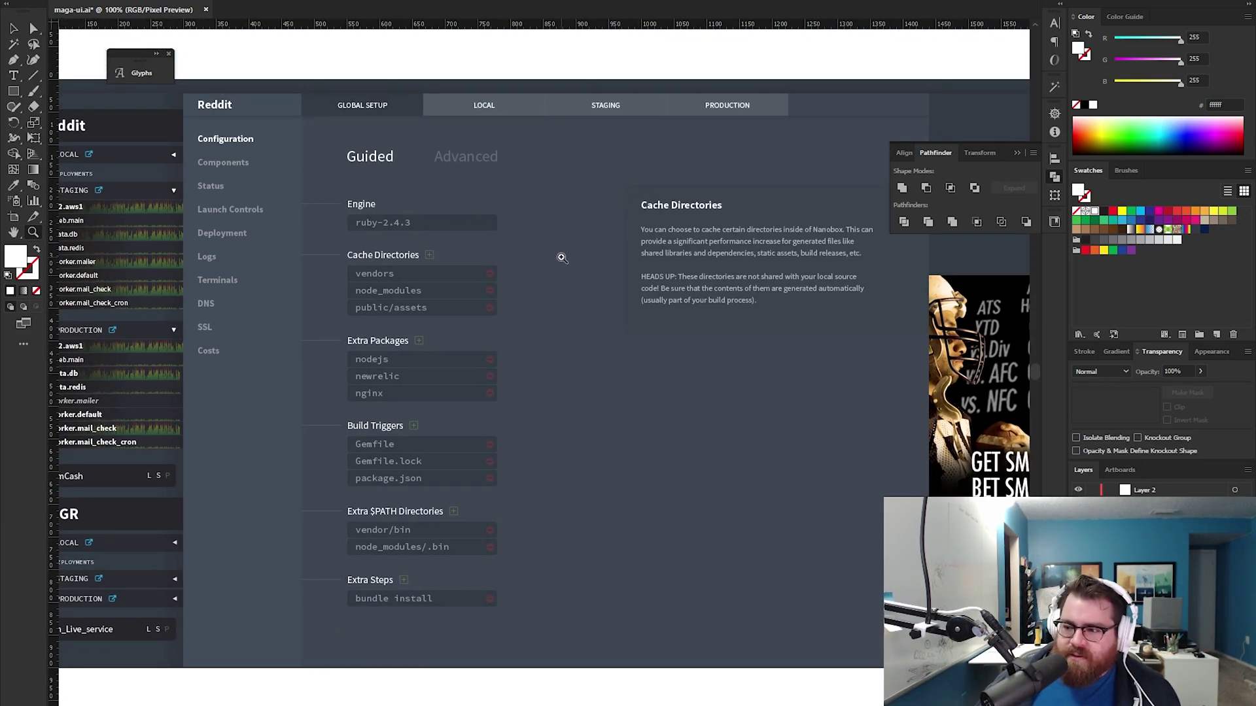